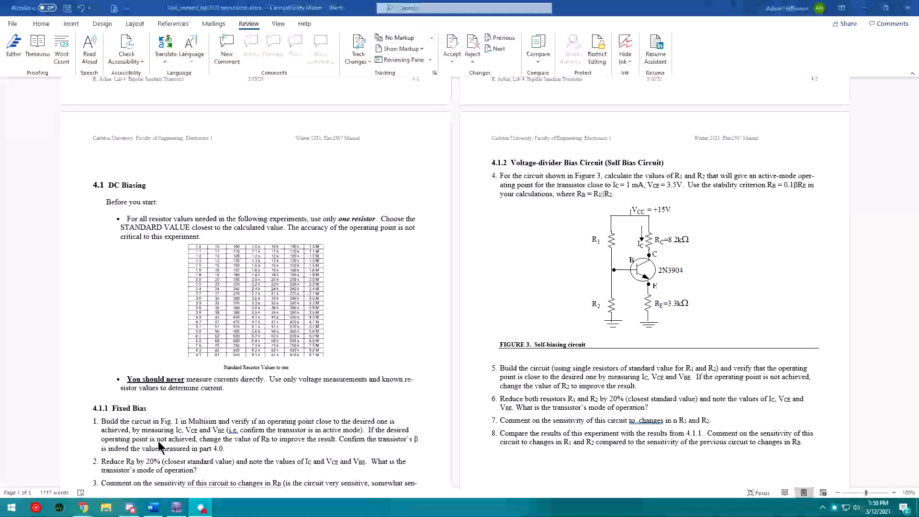
Switch to Chrome, search the web for 2n3904, and open the SparkFun datasheet PDF from the results.
left_click(176, 508)
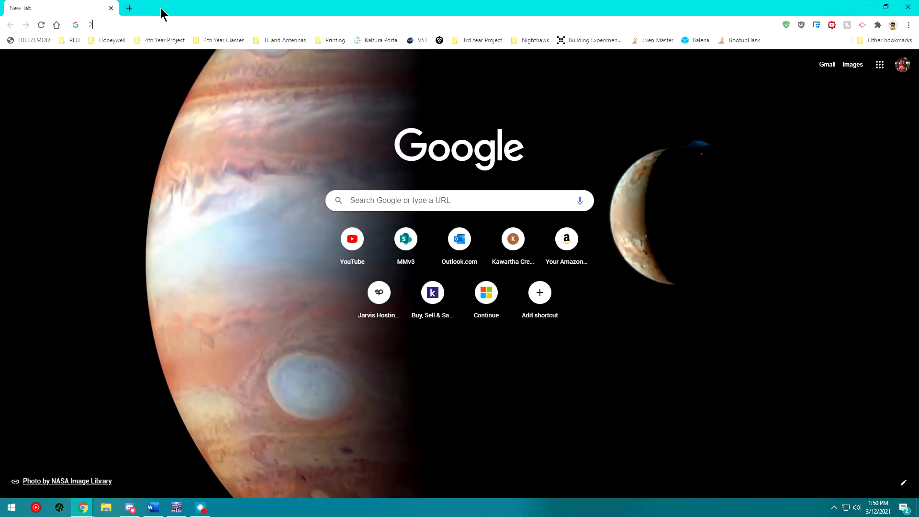
type("2n3904")
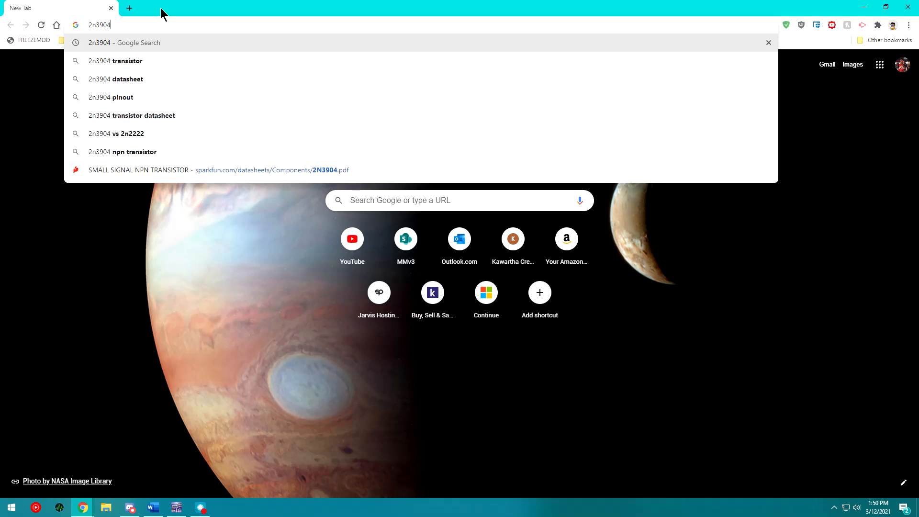
key("Return")
scroll(174, 187, "down", 4)
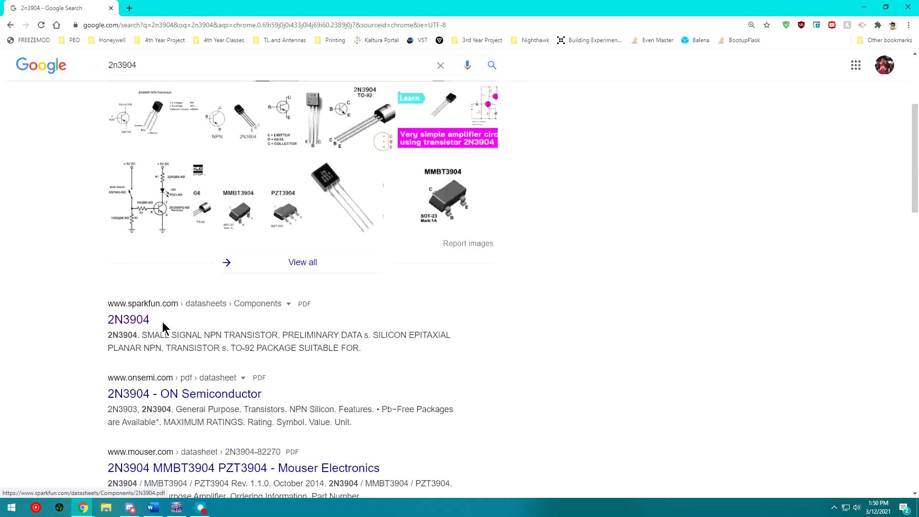
left_click(125, 319)
Examine the DC current gain (hFE) row and its limits in the datasheet's electrical characteristics table on page 2.
scroll(478, 287, "down", 10)
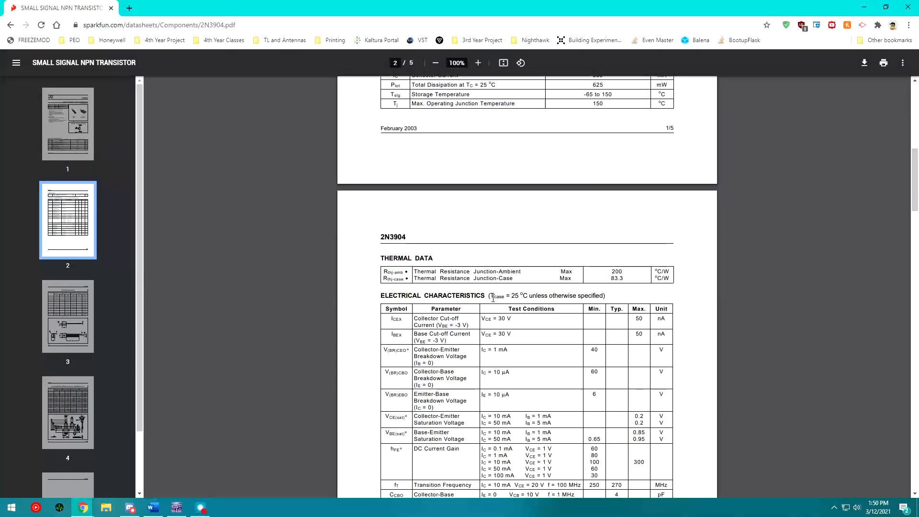
scroll(480, 287, "down", 2)
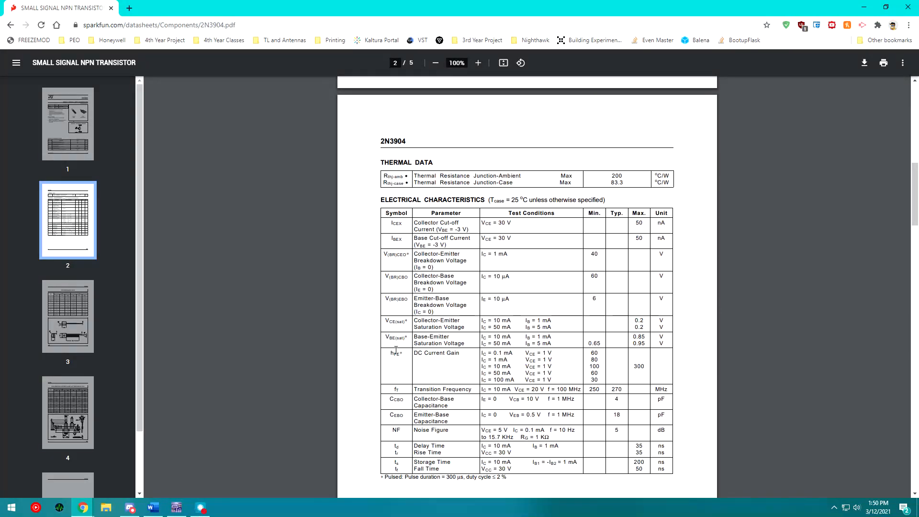
left_click_drag(389, 351, 455, 354)
left_click(409, 355)
left_click_drag(389, 353, 646, 365)
left_click(592, 360)
left_click(645, 366)
Switch to the lab manual in Word and examine the β value specified in the 3.0 Prelab section.
left_click(153, 509)
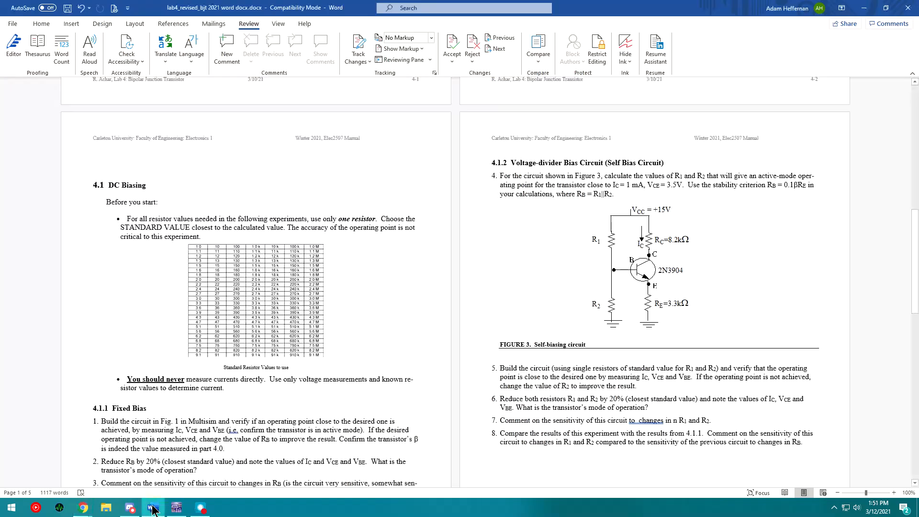
scroll(459, 283, "up", 7)
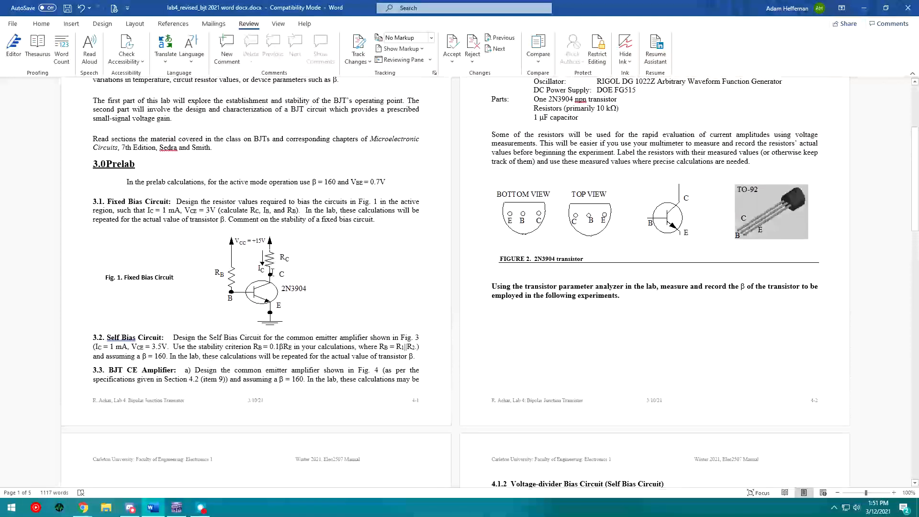
left_click_drag(312, 183, 335, 184)
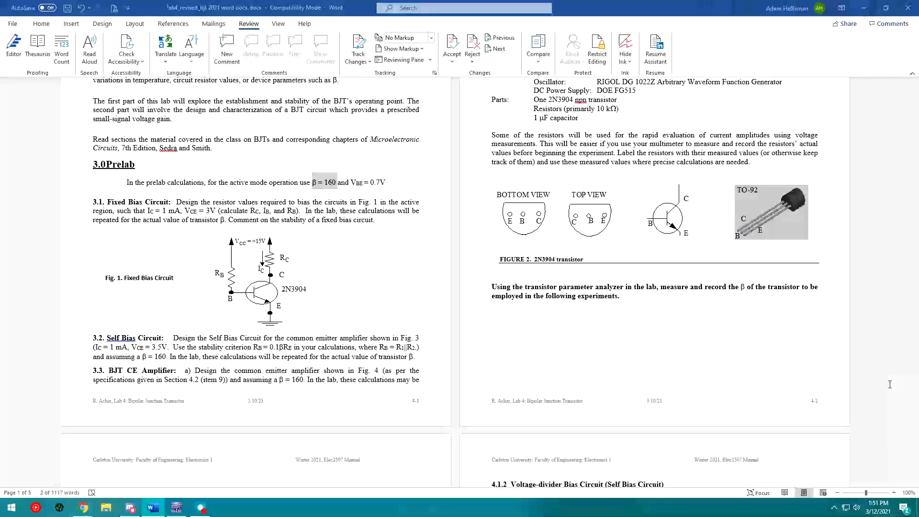
left_click(321, 170)
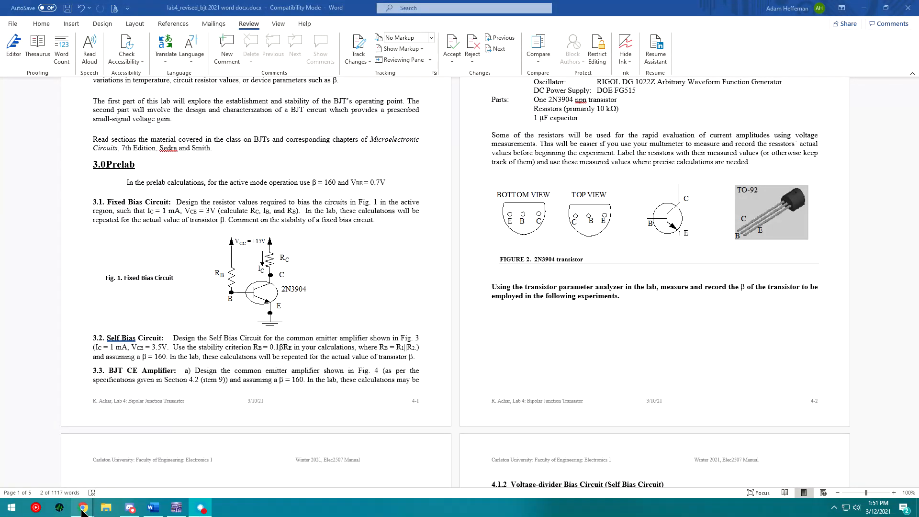
Switch to Chrome, open culearn.carleton.ca/moodle/my/ in a new tab, and view the class list PDF in the ELEC2507 Electronics I course.
mouse_move(82, 507)
left_click(262, 454)
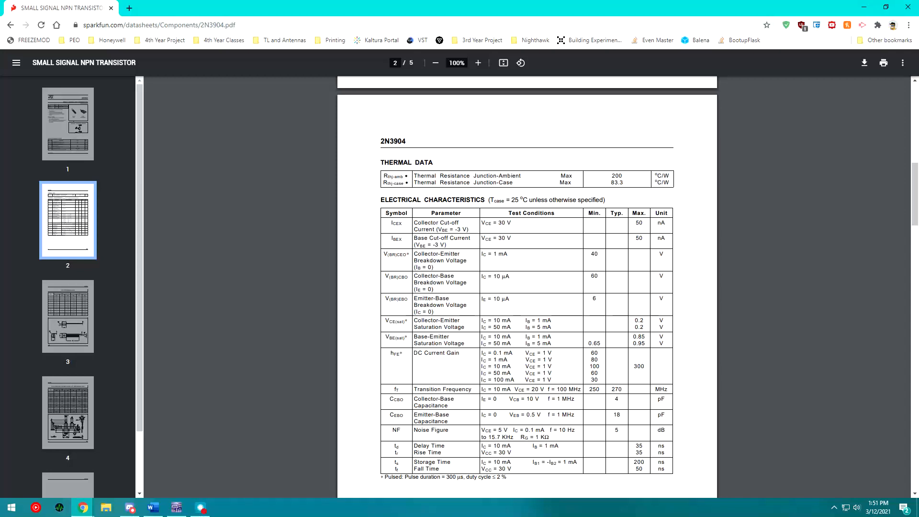
left_click(129, 8)
type("culearn.carleton.ca/moodle/my/")
key("Return")
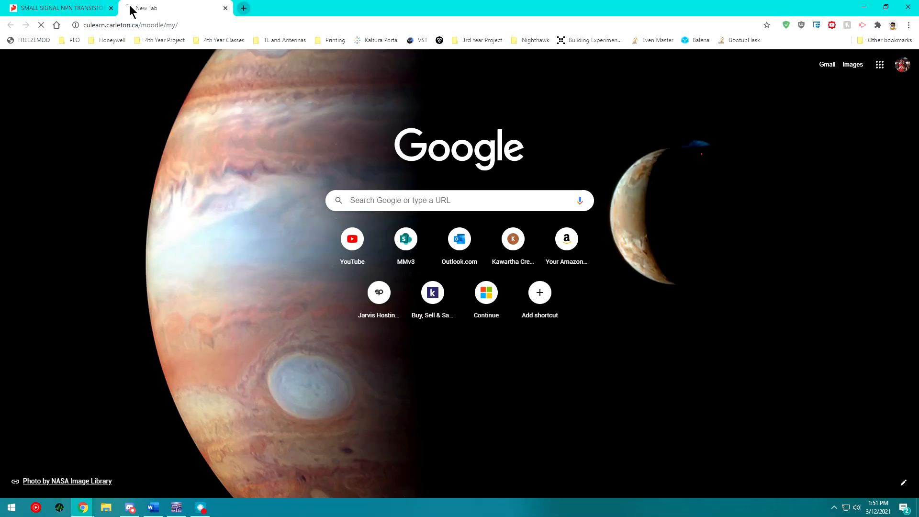
left_click(303, 194)
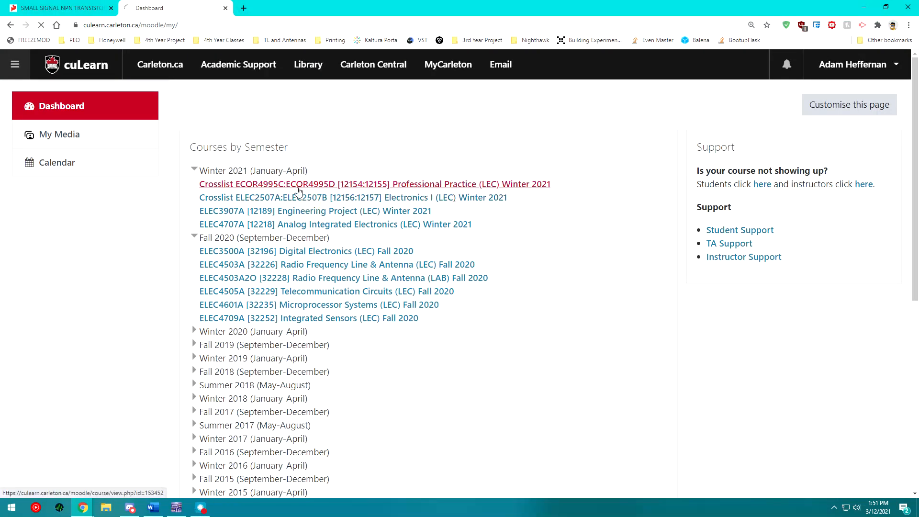
scroll(306, 201, "down", 2)
left_click(315, 328)
scroll(508, 286, "down", 5)
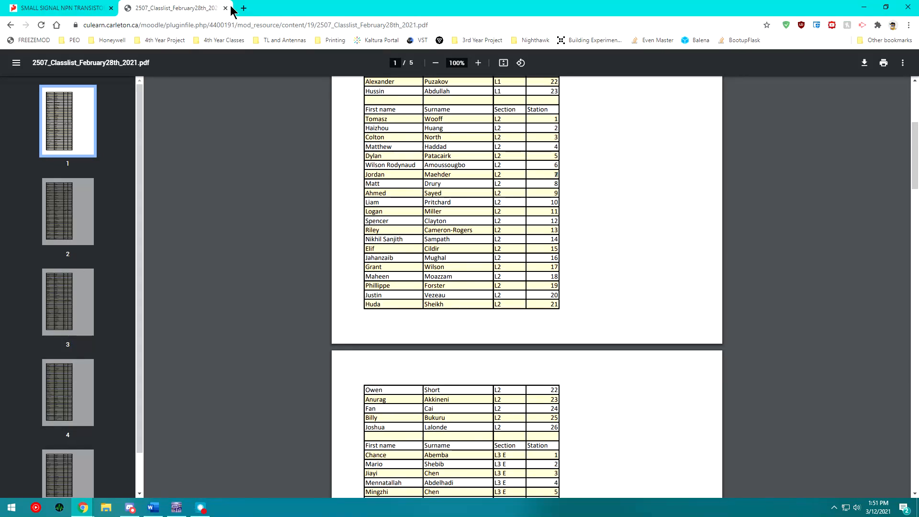
Open the Carleton University elec2507 Remote Computer Access page on remoteaccess.labstats.com in another new tab.
left_click(244, 8)
type("labs")
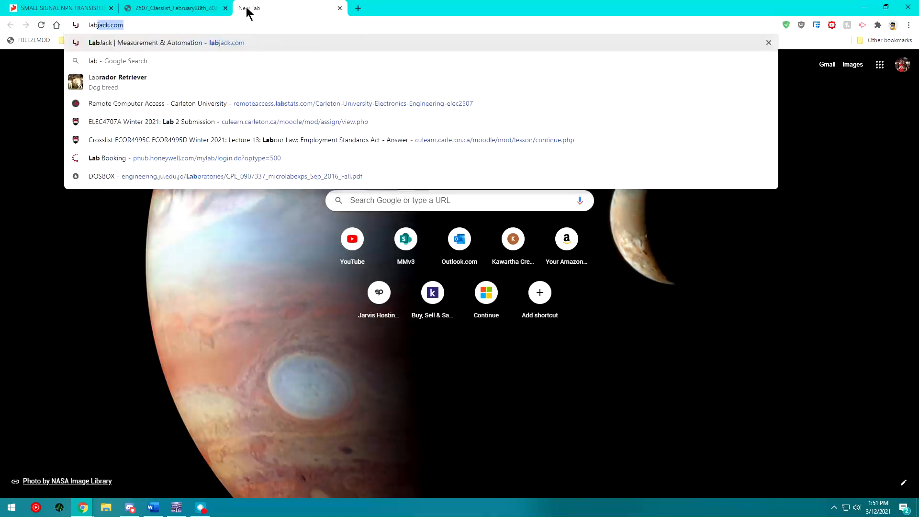
key("Down")
key("Down")
key("Down")
key("Down")
key("Down")
key("Down")
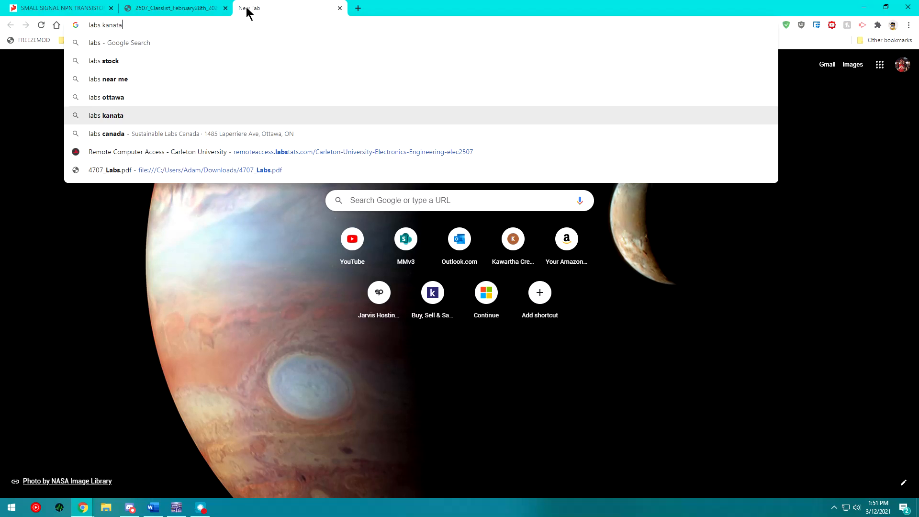
key("Return")
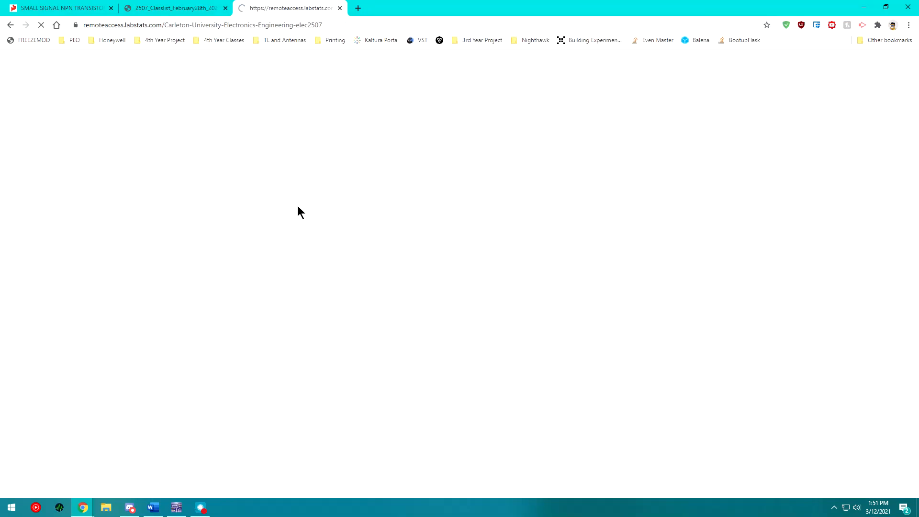
Examine the list of elec2507 lab computers, checking the IP address of station ME4195-07.
scroll(335, 243, "down", 8)
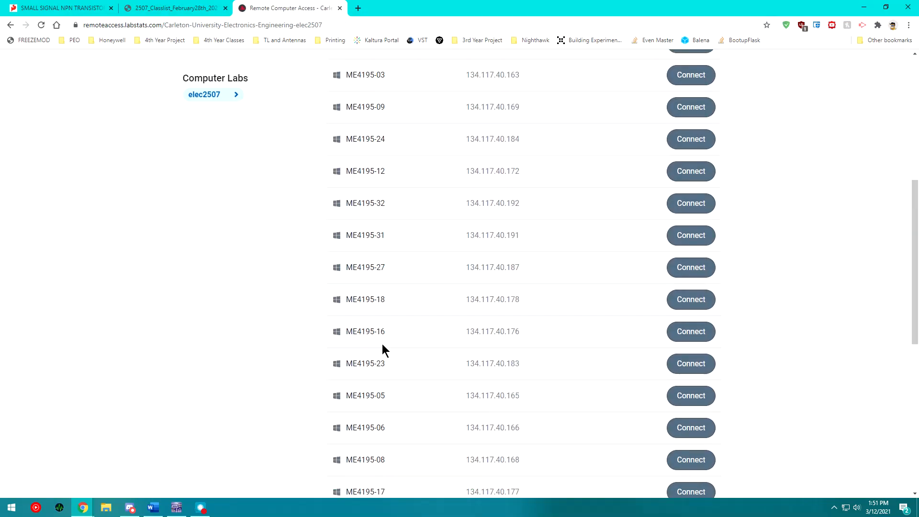
scroll(375, 336, "down", 5)
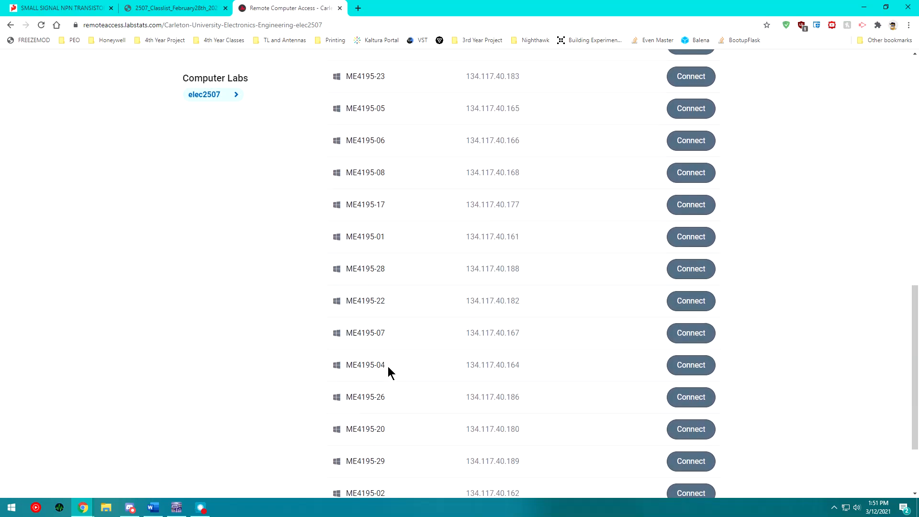
left_click_drag(397, 318, 317, 328)
left_click_drag(442, 334, 516, 334)
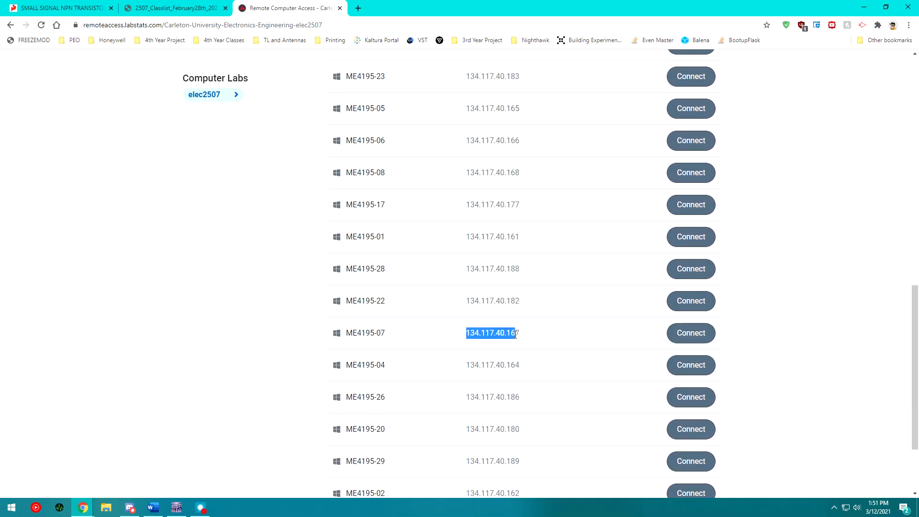
left_click(645, 324)
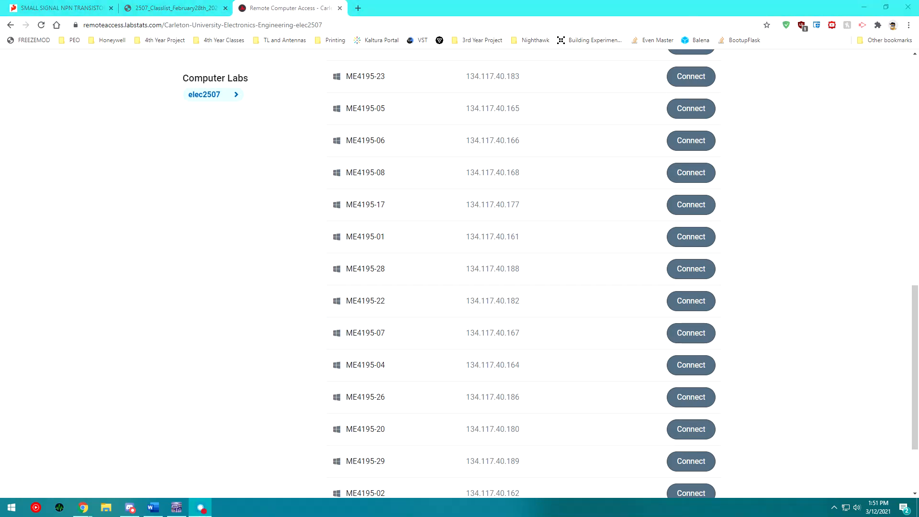
Return to the lab manual in Word and review the Fixed Bias, Self Bias and BJT CE Amplifier prelab items.
left_click(865, 6)
left_click(865, 7)
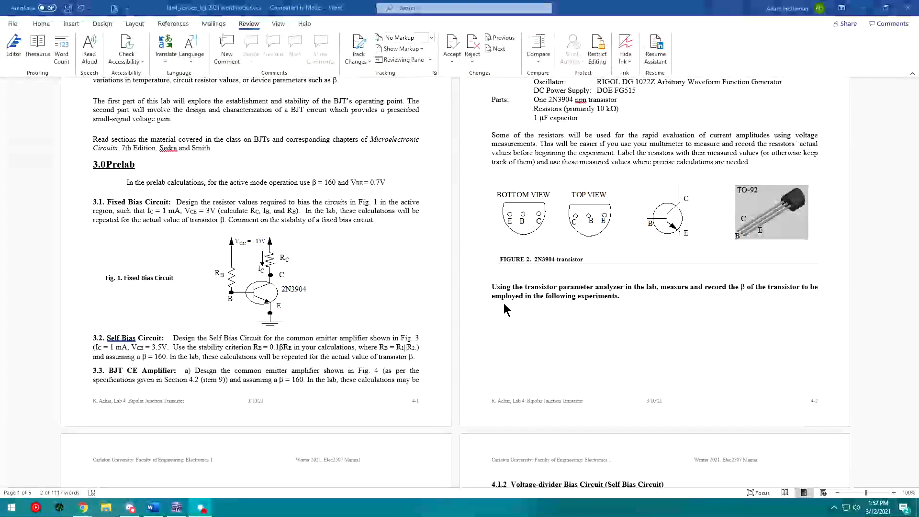
left_click(178, 205)
left_click(138, 338)
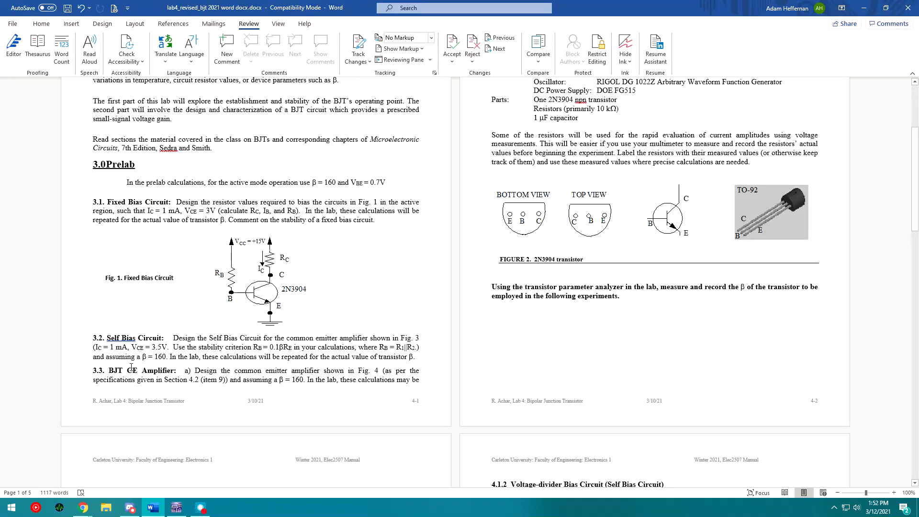
scroll(414, 358, "up", 5)
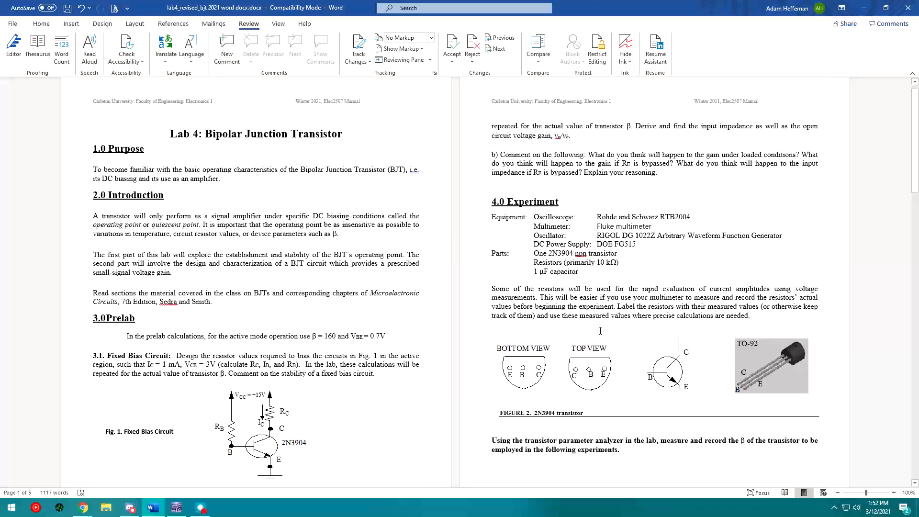
Read through the 4.0 Experiment section and on to the 4.1 DC Biasing instructions in the manual.
scroll(600, 330, "down", 5)
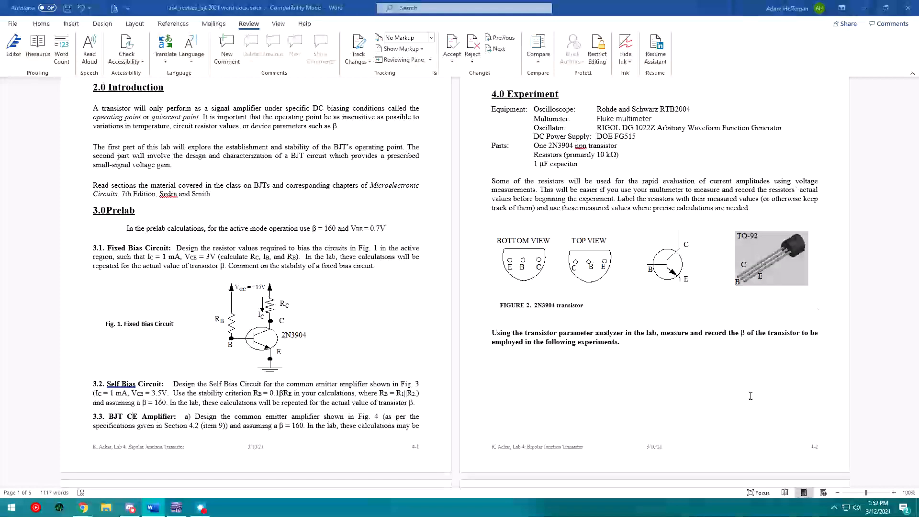
scroll(751, 395, "down", 10)
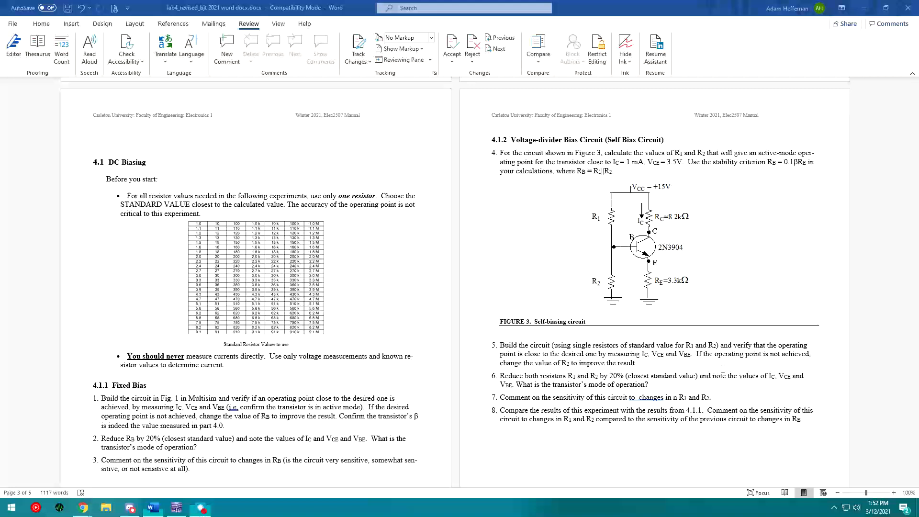
scroll(360, 207, "up", 1)
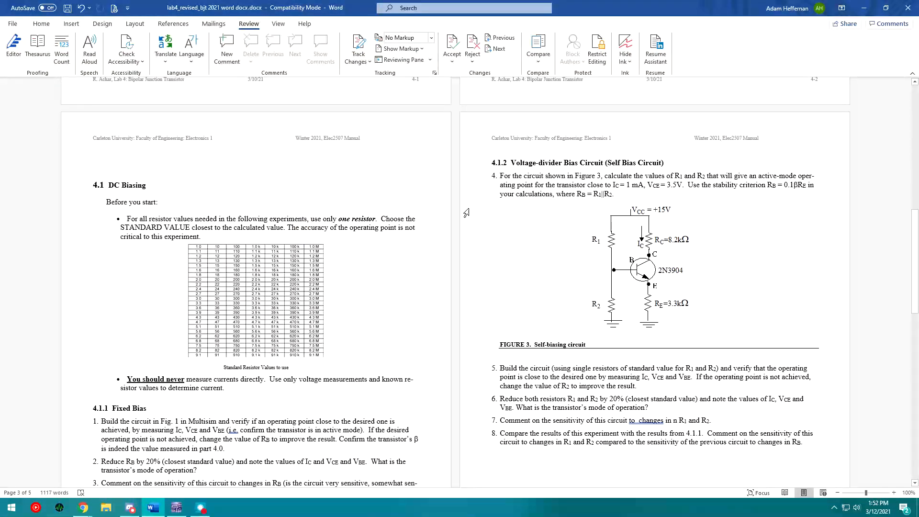
scroll(130, 334, "down", 2)
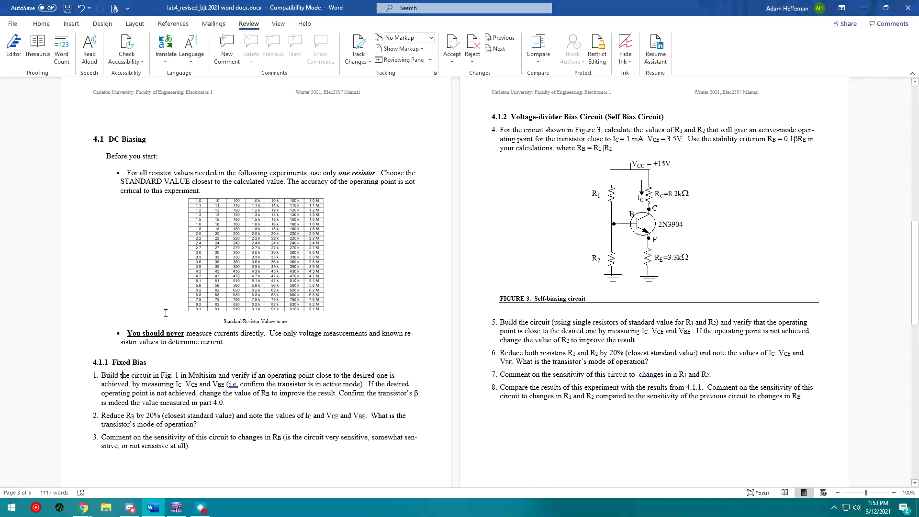
Enlarge the document view to 140% and examine the table of standard resistor values in section 4.1.
left_click(258, 242)
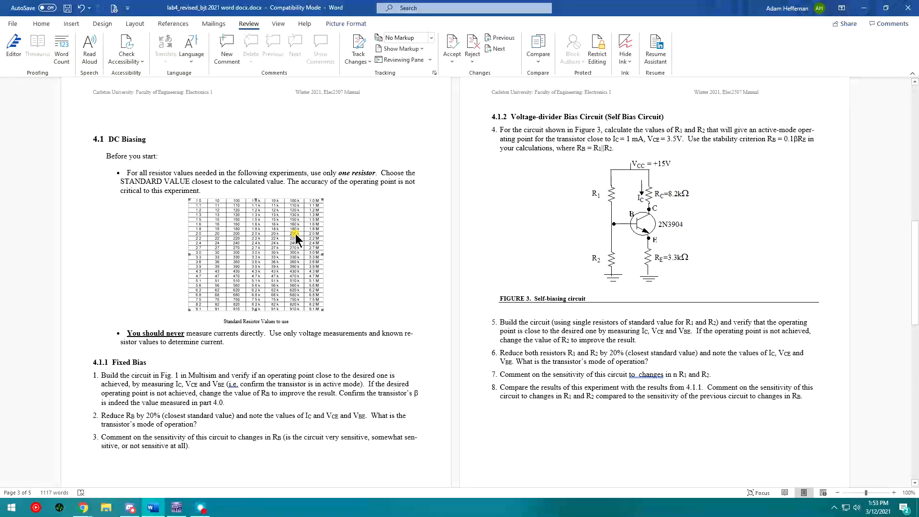
scroll(295, 235, "up", 4, "ctrl")
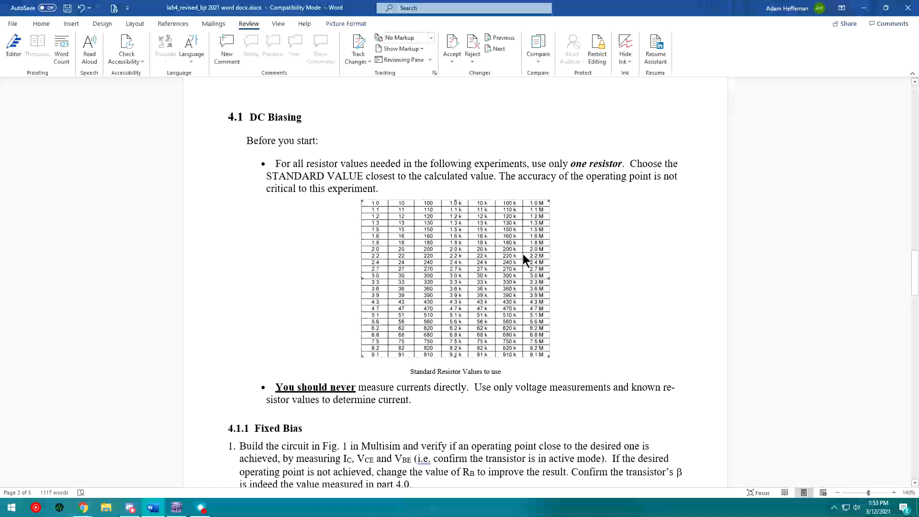
left_click(627, 250)
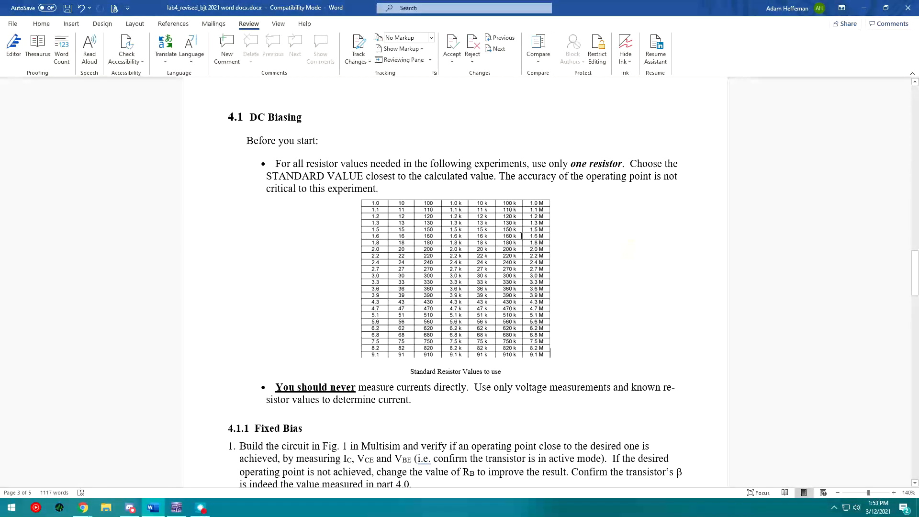
left_click(501, 249)
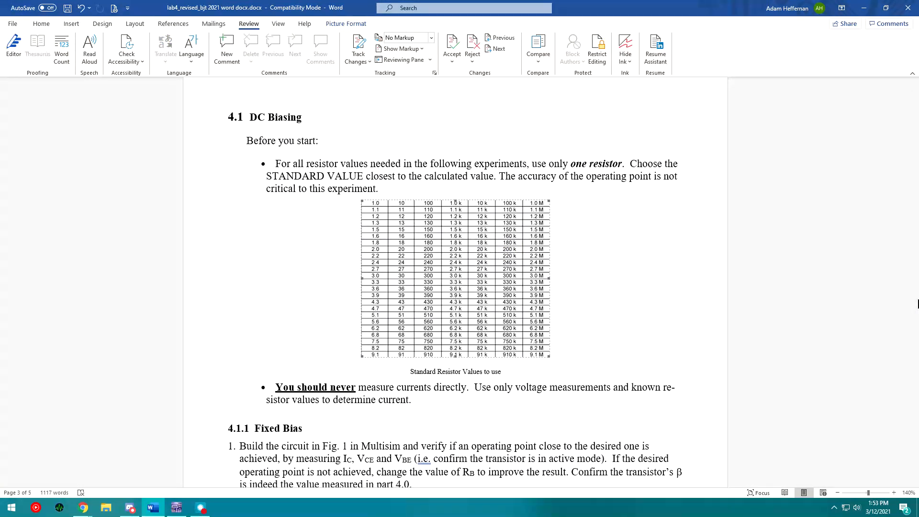
scroll(918, 304, "down", 1)
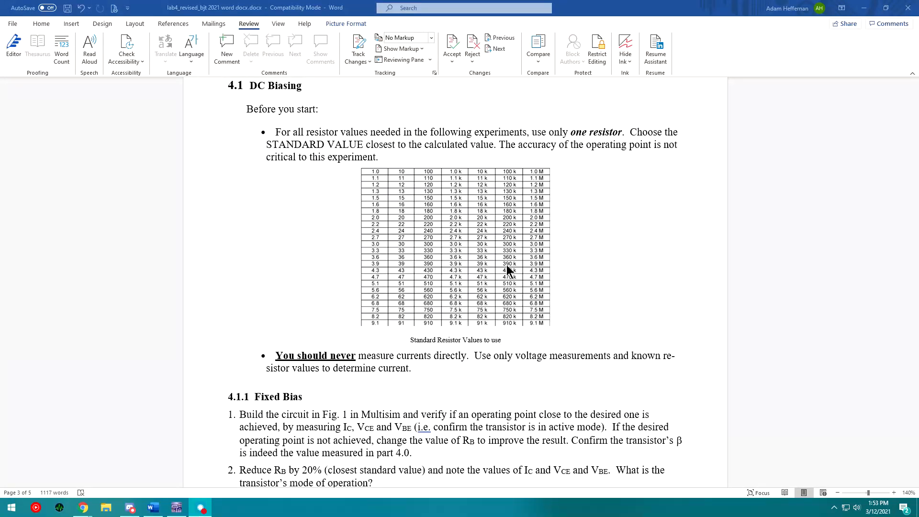
left_click(537, 145)
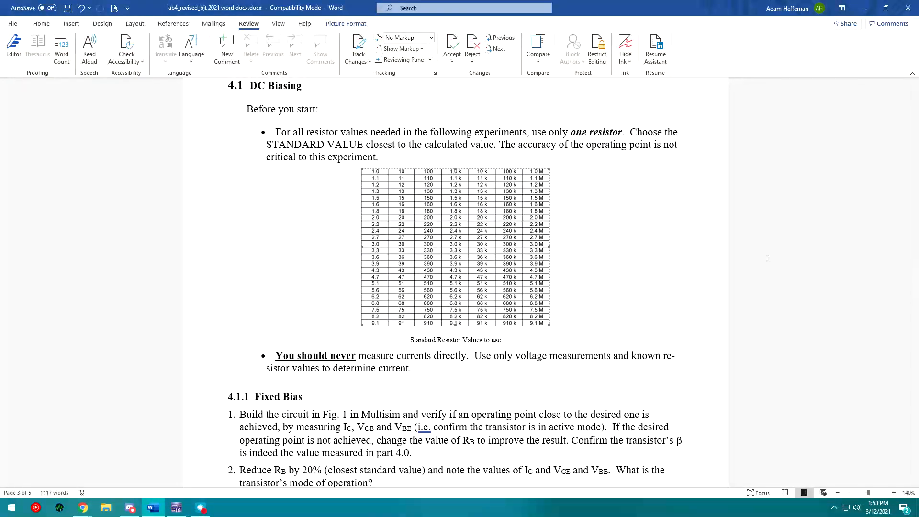
Examine the IC and VCE measurements required in item 1 of section 4.1.1 Fixed Bias.
scroll(780, 287, "down", 3)
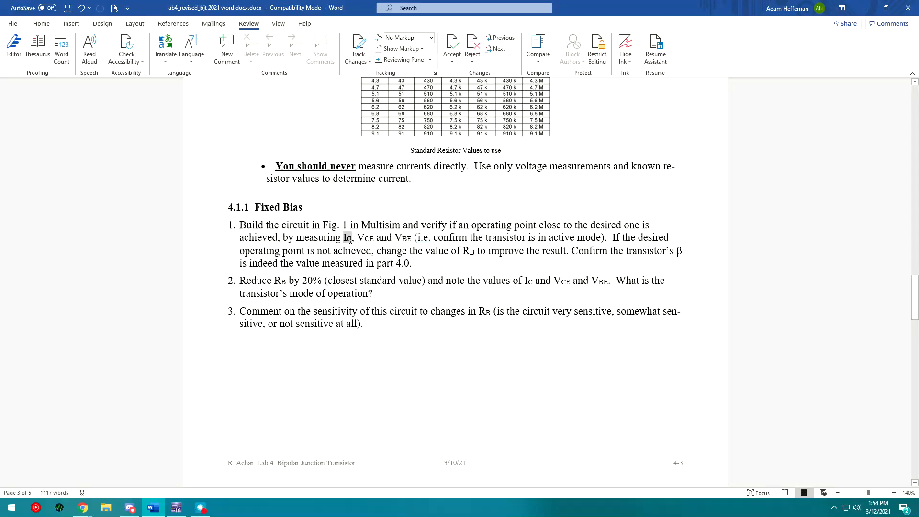
double_click(345, 238)
left_click(361, 238)
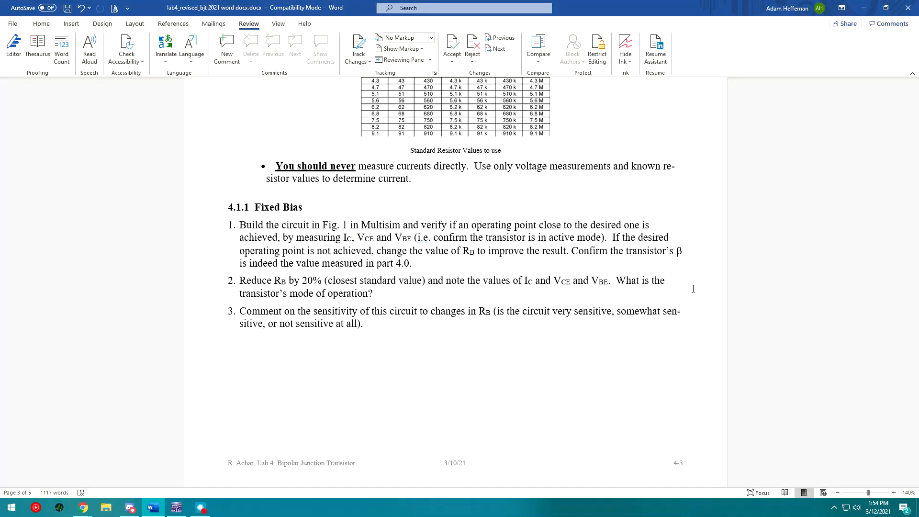
Switch to Multisim and wire resistors Rb_1, Rc_1 and Re_1 to transistor Q1 in the Part 4.1.1 Circuit Area.
left_click(443, 249)
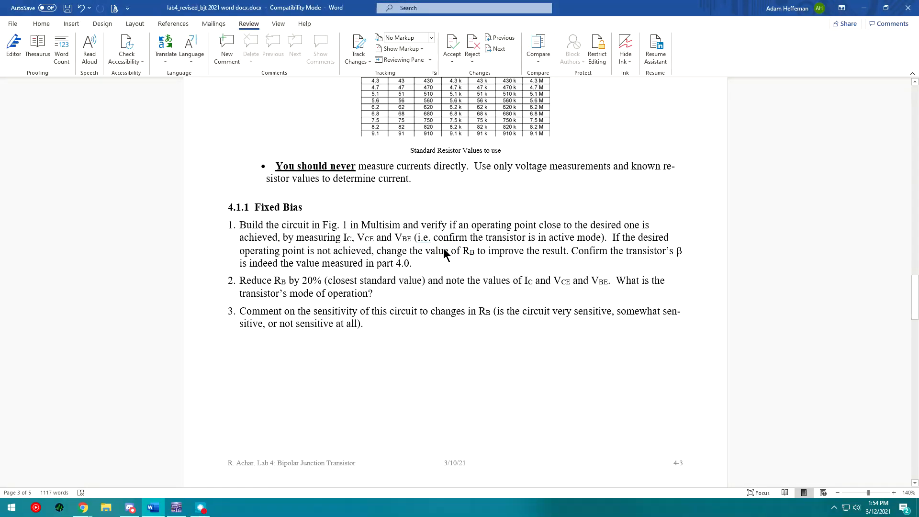
scroll(444, 245, "up", 1)
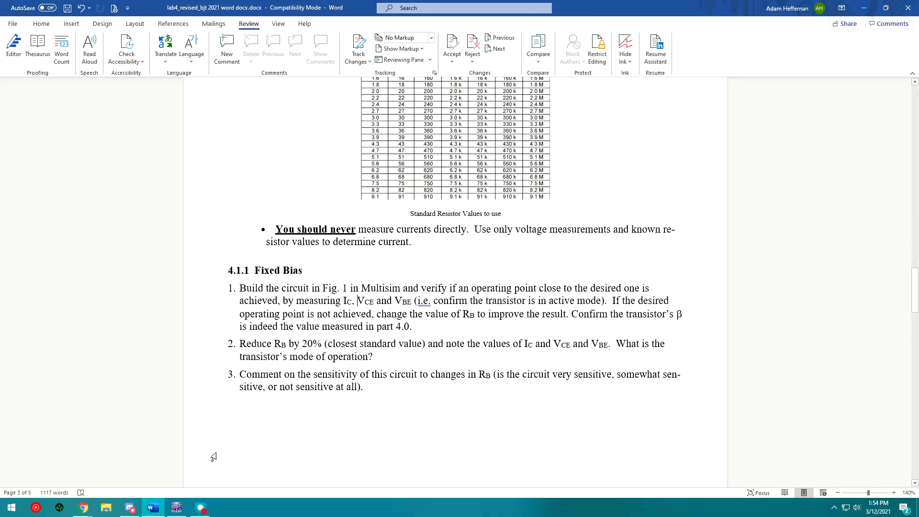
left_click(177, 507)
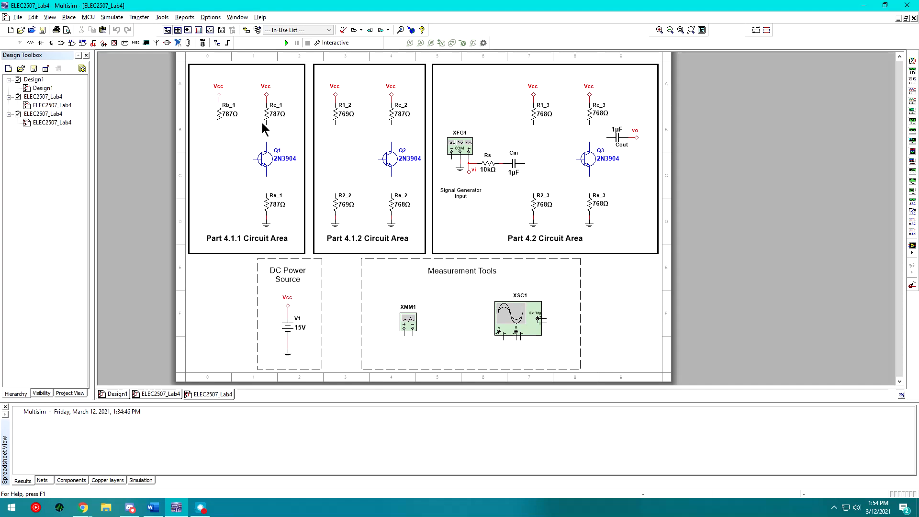
left_click_drag(265, 127, 258, 158)
left_click(267, 191)
key("alt+p")
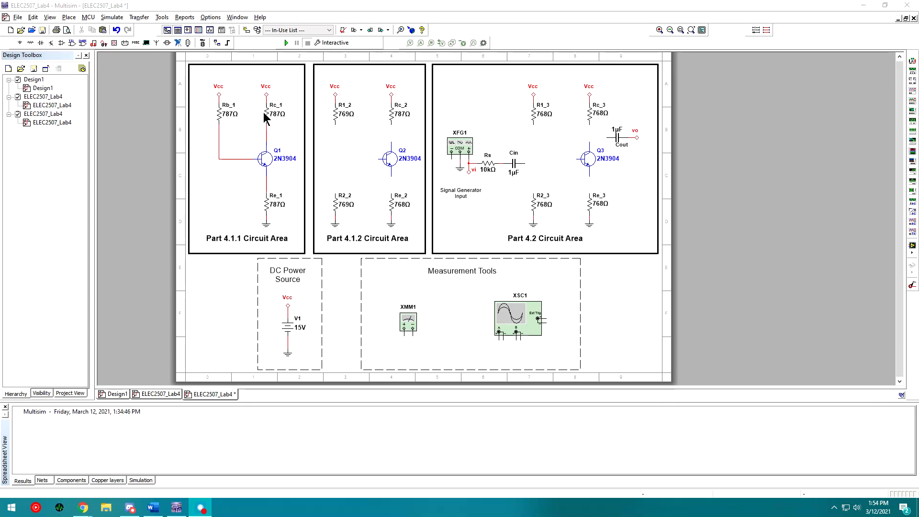
double_click(222, 115)
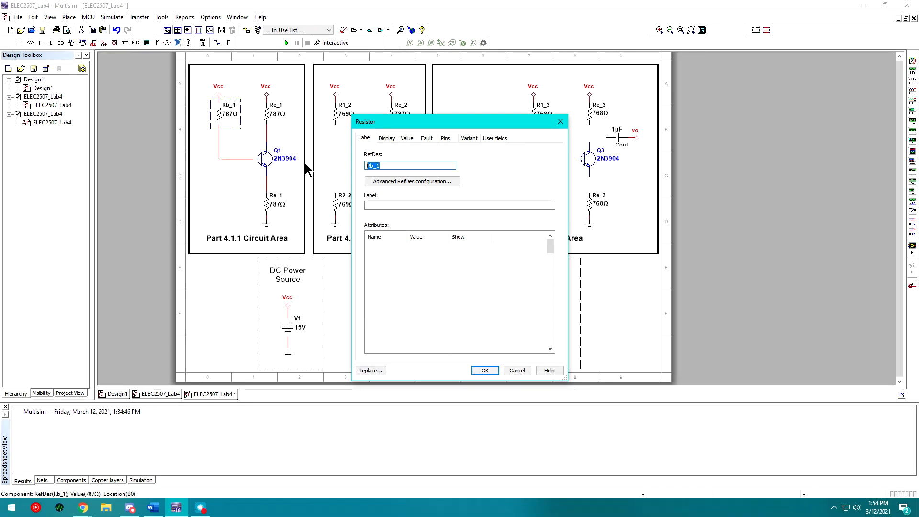
type("05M")
left_click(484, 372)
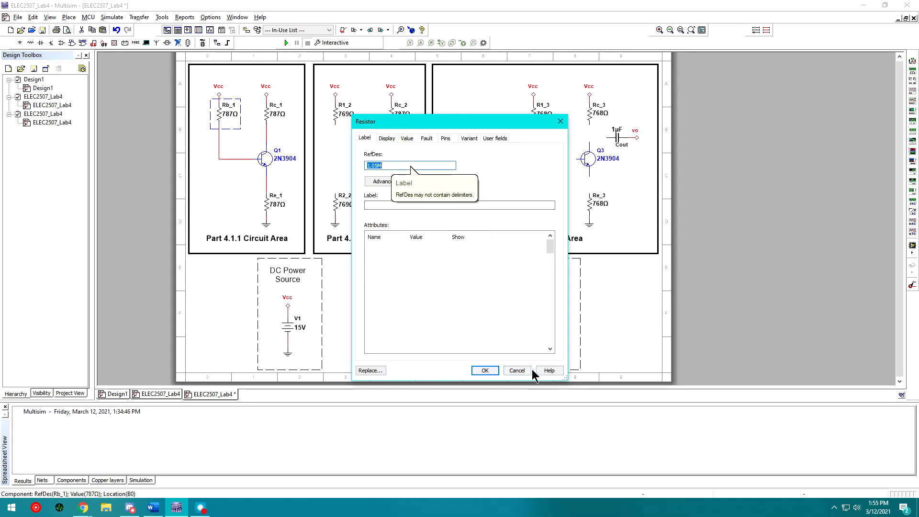
left_click(516, 369)
Enter 1.05M as the resistance of base resistor Rb_1.
double_click(224, 115)
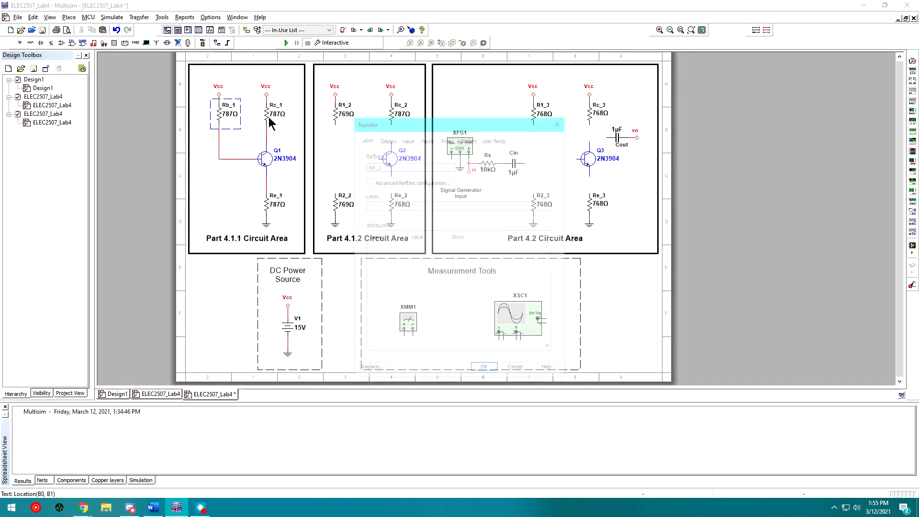
left_click(407, 138)
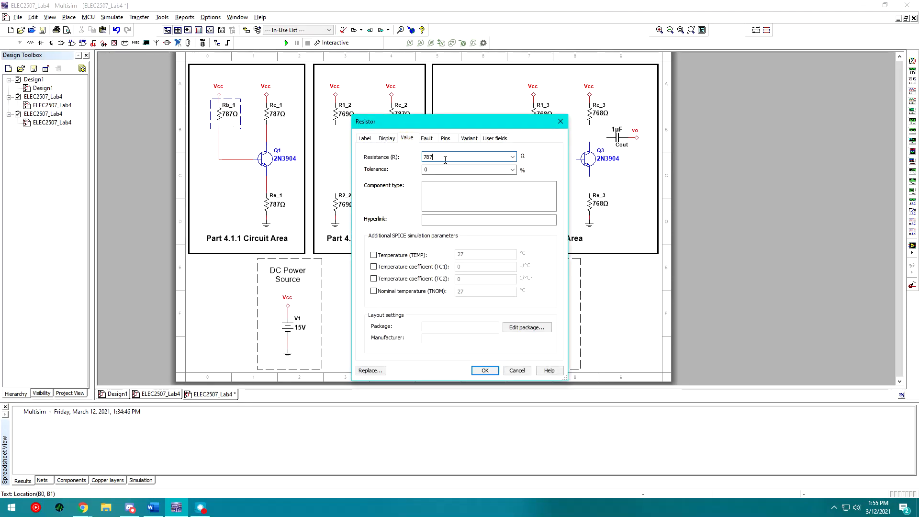
type("1")
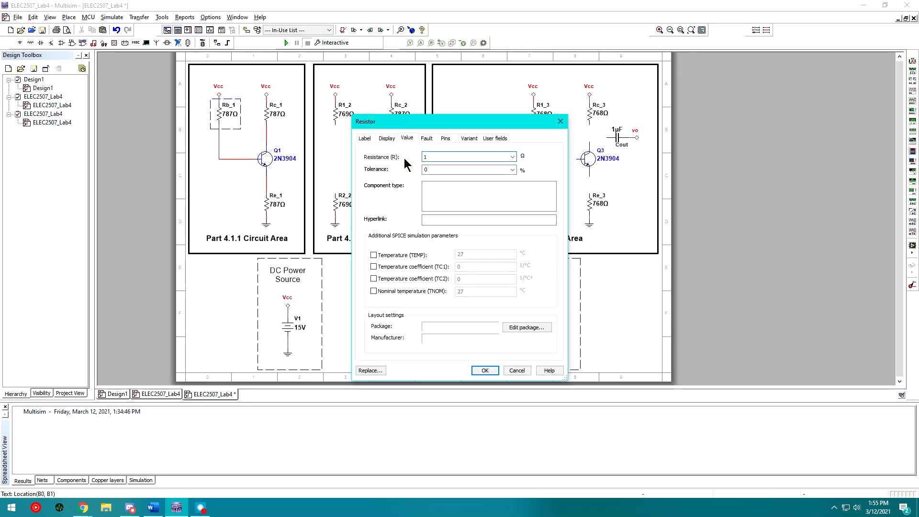
type(".05M")
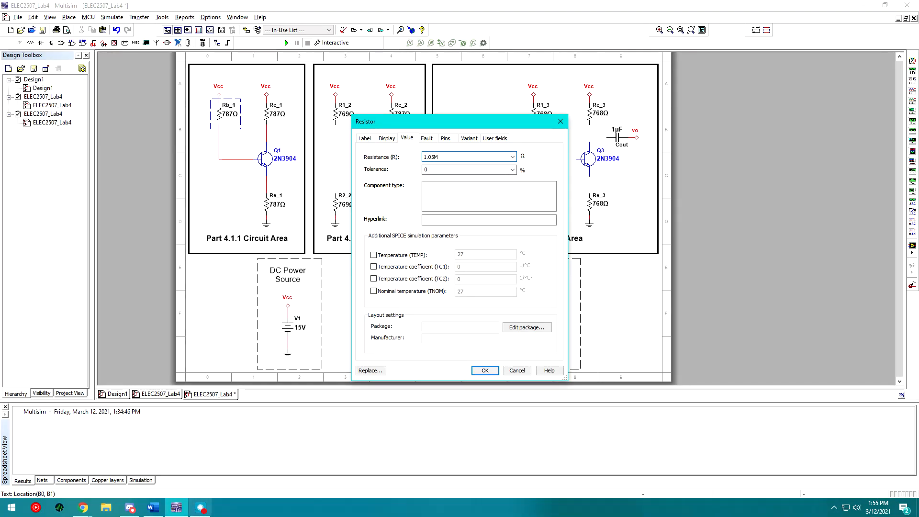
Check the standard resistor values table in the Word manual and set Rb_1's resistance to 1.0M in Multisim.
left_click(154, 507)
scroll(372, 187, "up", 1)
scroll(372, 188, "up", 1)
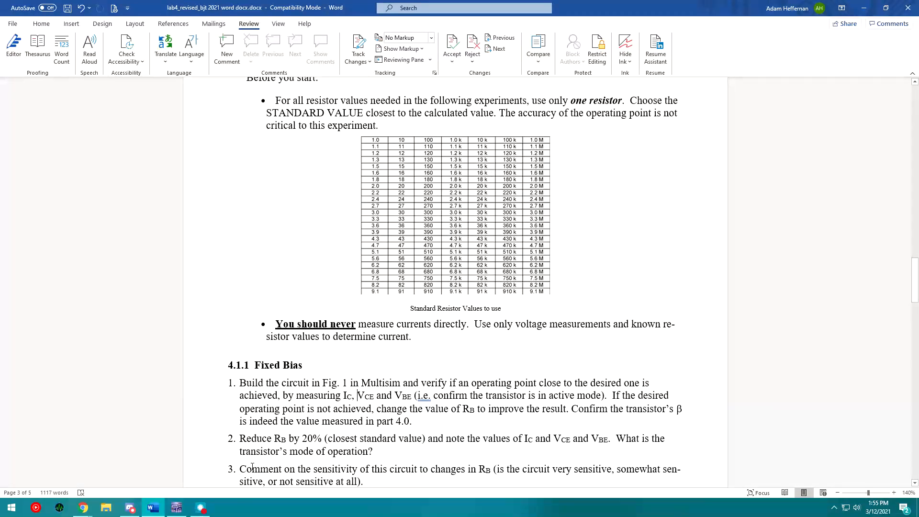
left_click(176, 507)
left_click(441, 158)
key("Left")
key("BackSpace")
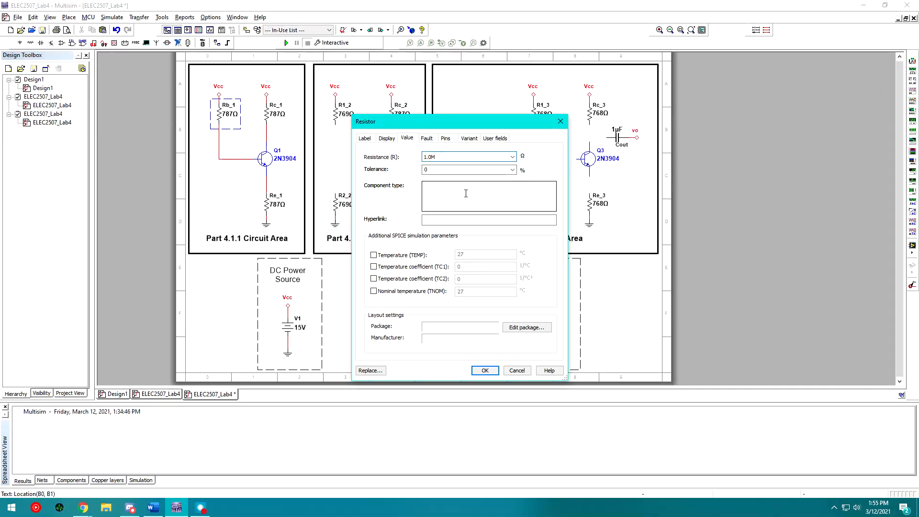
key("Return")
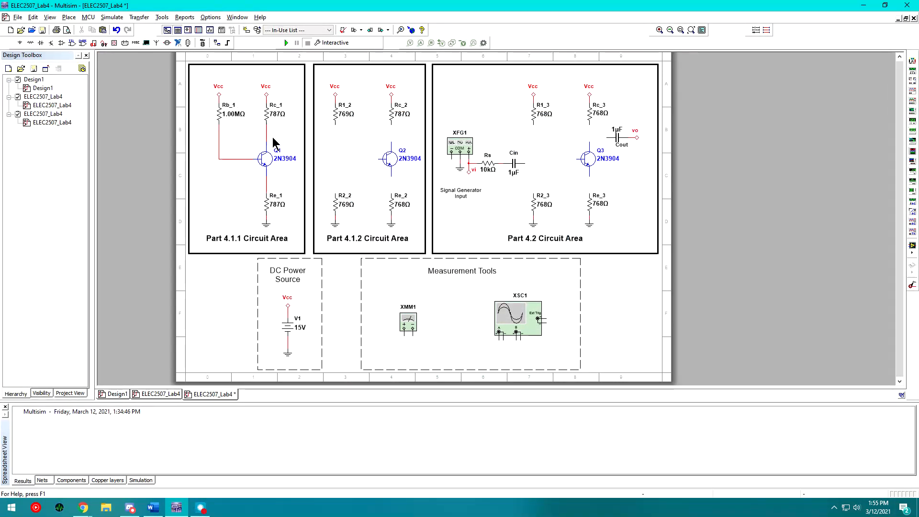
Set the resistance of collector resistor Rc_1 to 5K.
double_click(266, 117)
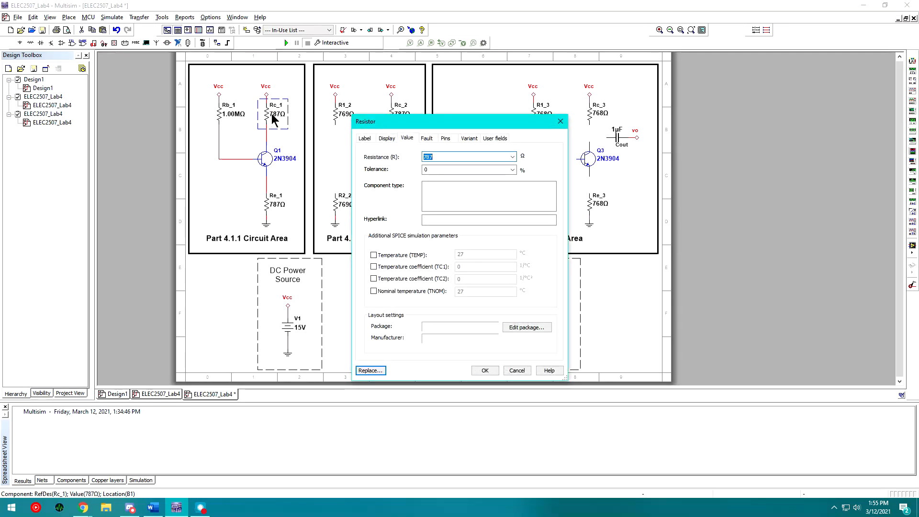
type("5K")
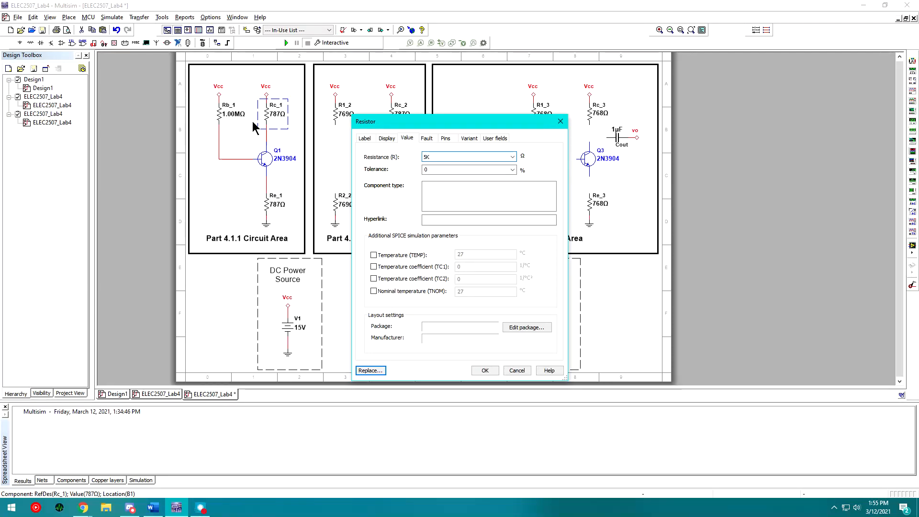
key("Return")
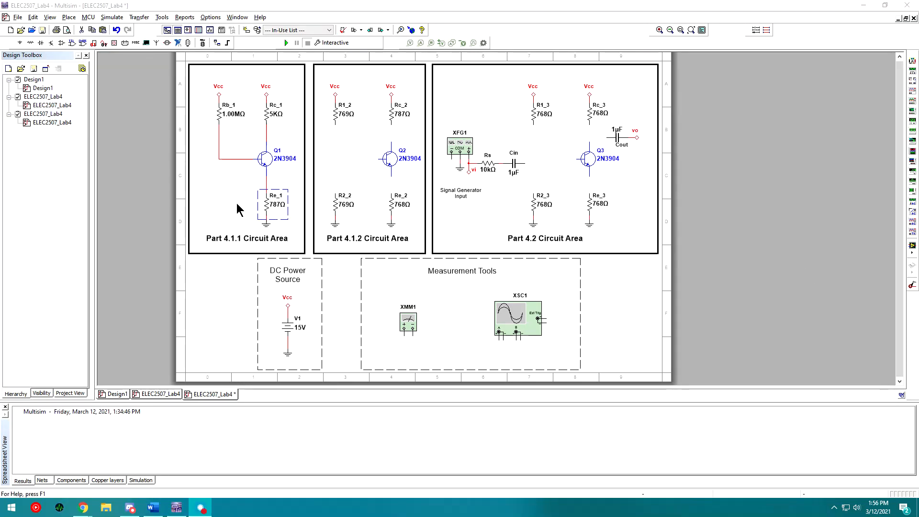
Remove emitter resistor Re_1 and wire Q1's emitter directly to the ground symbol.
left_click(267, 201)
key("Delete")
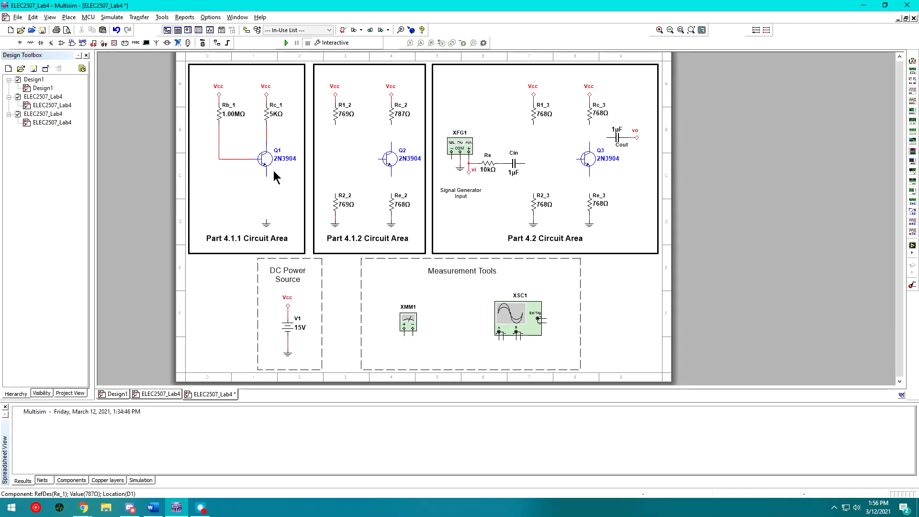
left_click(266, 176)
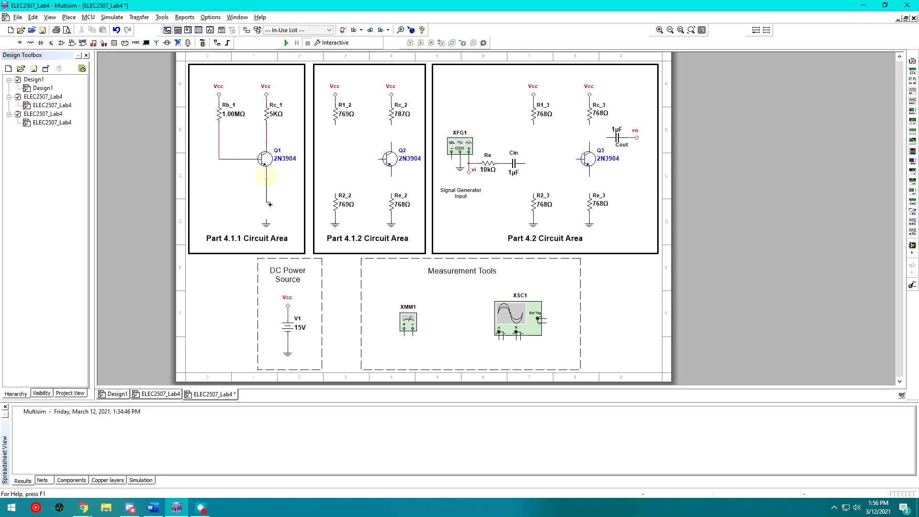
left_click(266, 222)
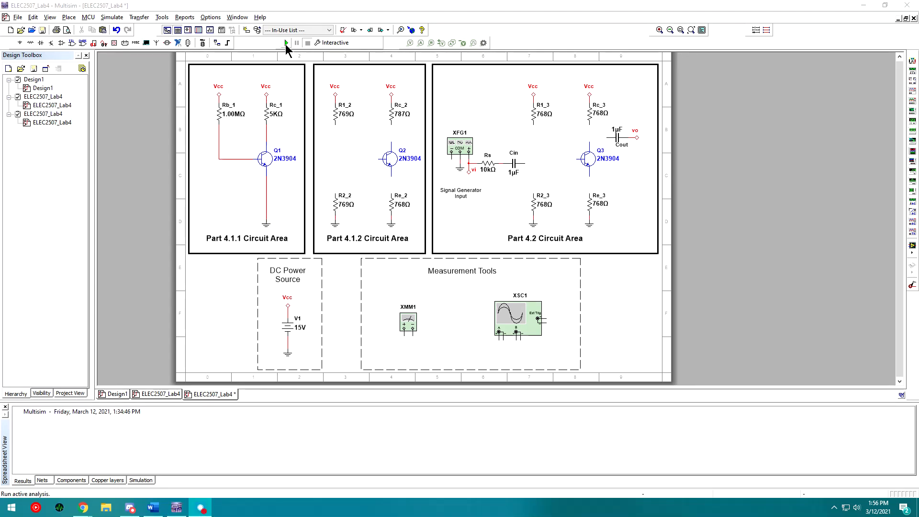
Run the interactive simulation and place a voltage probe on Q1's collector wire, moving its readout away from the circuit.
left_click(285, 43)
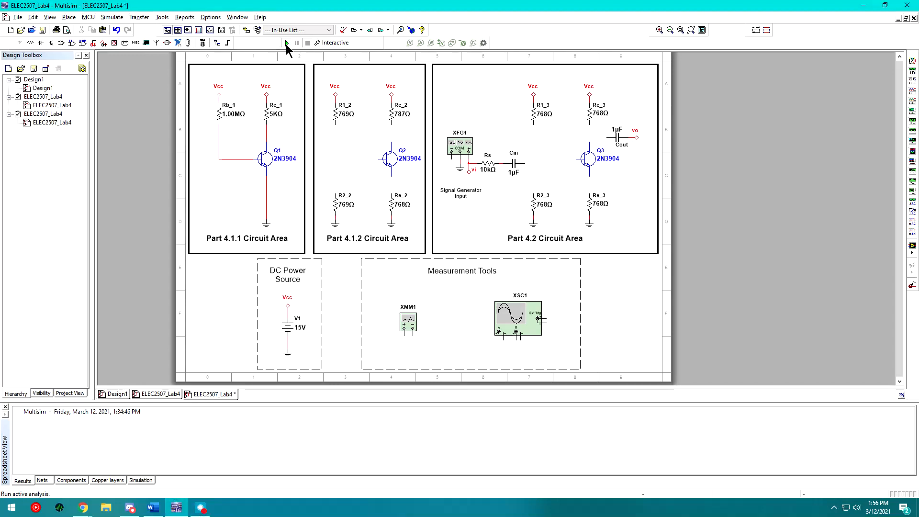
left_click(411, 44)
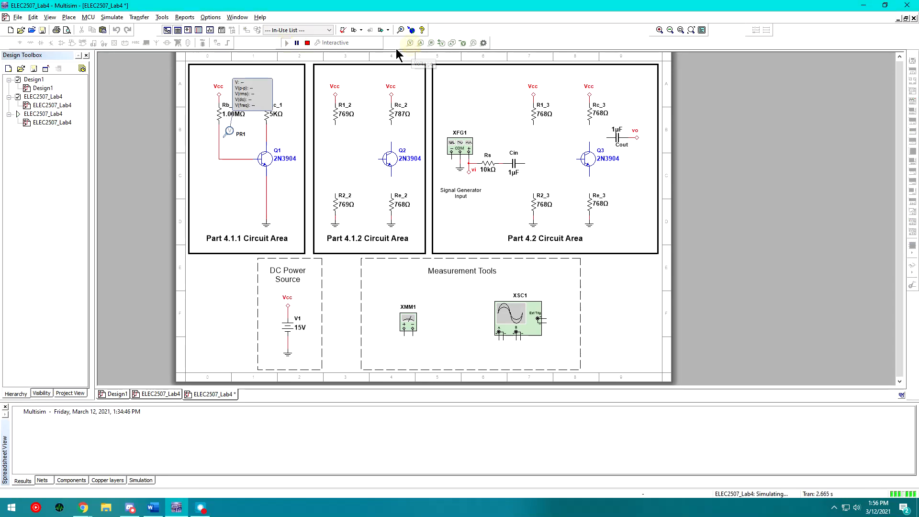
left_click(266, 146)
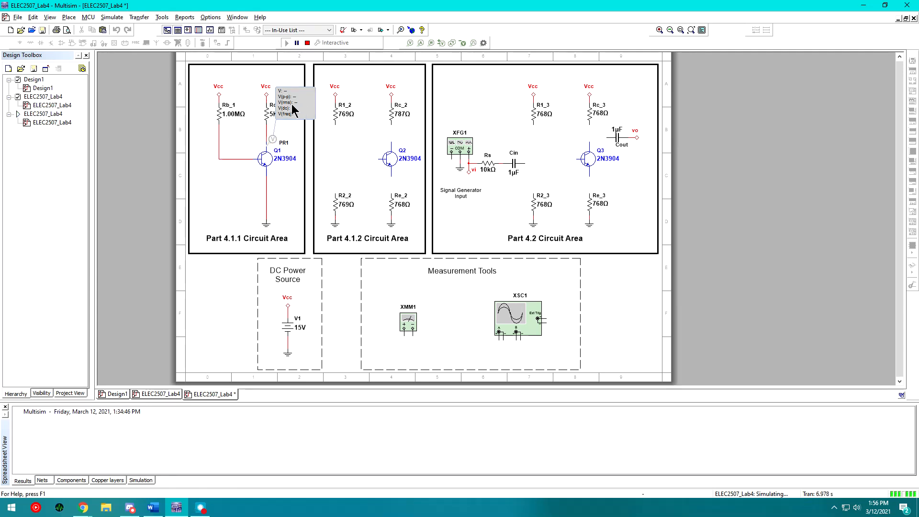
left_click_drag(293, 106, 301, 114)
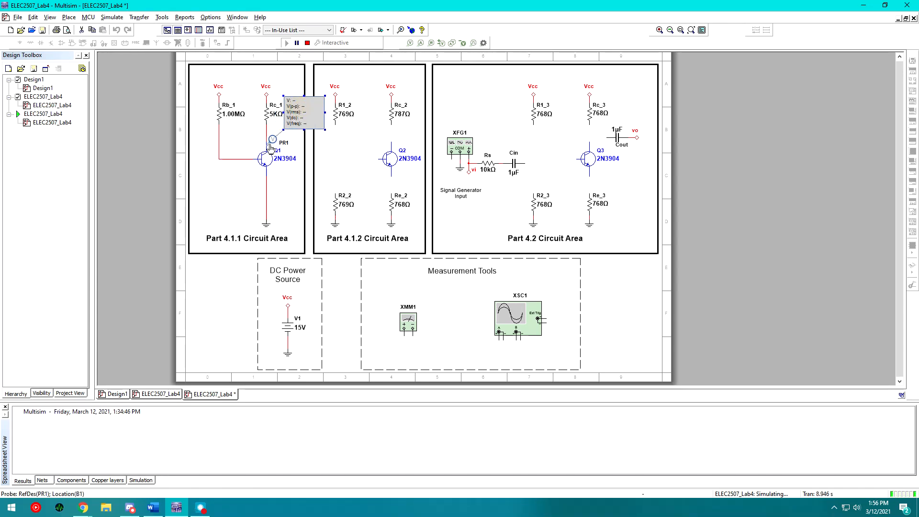
left_click_drag(271, 149, 271, 144)
Place a second voltage probe on Q1's base wire and move its readout below the wire.
left_click(409, 43)
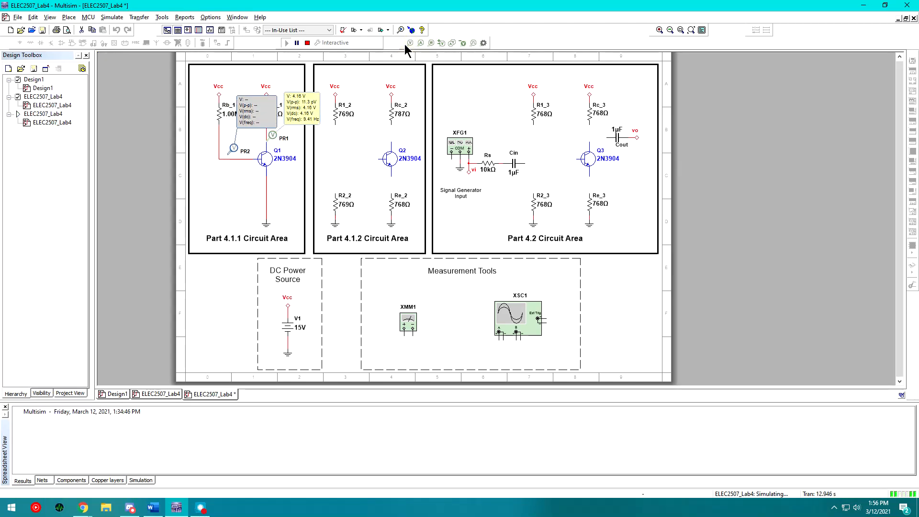
left_click(229, 160)
left_click_drag(261, 118, 242, 202)
left_click(205, 163)
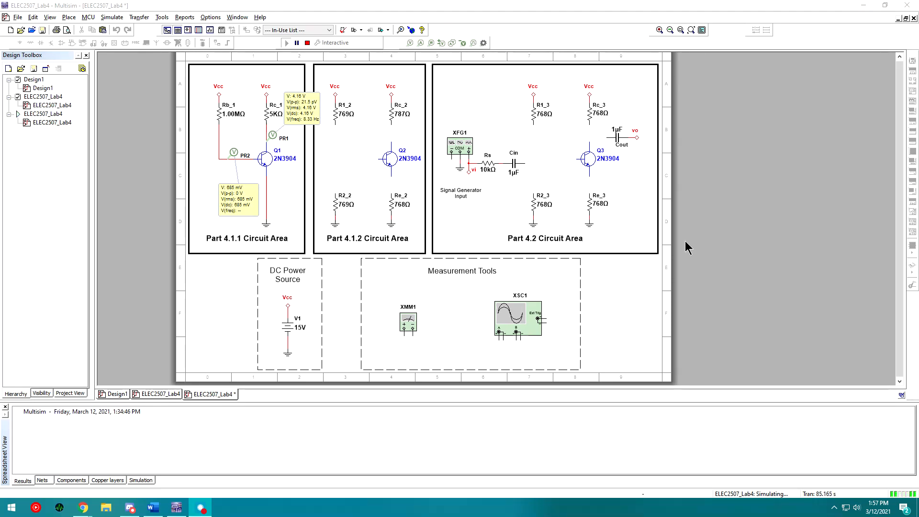
Add a current probe on the collector wire below Rc_1 and shift its readout clear of the resistor.
left_click(421, 42)
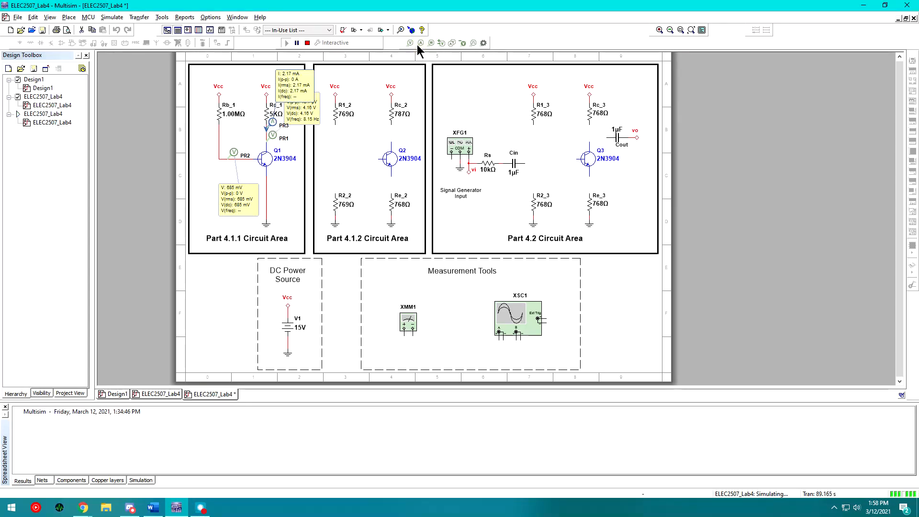
left_click(306, 88)
left_click_drag(306, 88, 322, 86)
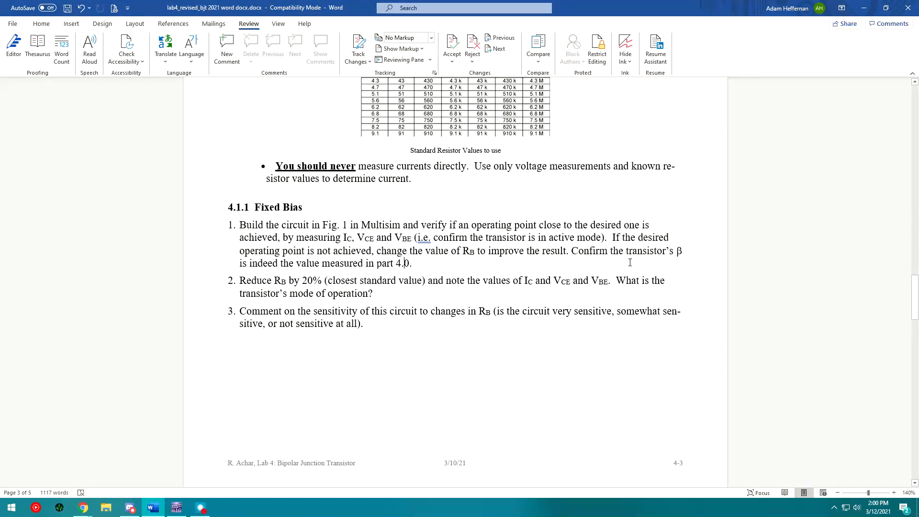
Review the β confirmation instruction in section 4.1.1 and the standard resistor values table in the Word manual.
left_click_drag(626, 252, 684, 255)
left_click(654, 264)
left_click(175, 508)
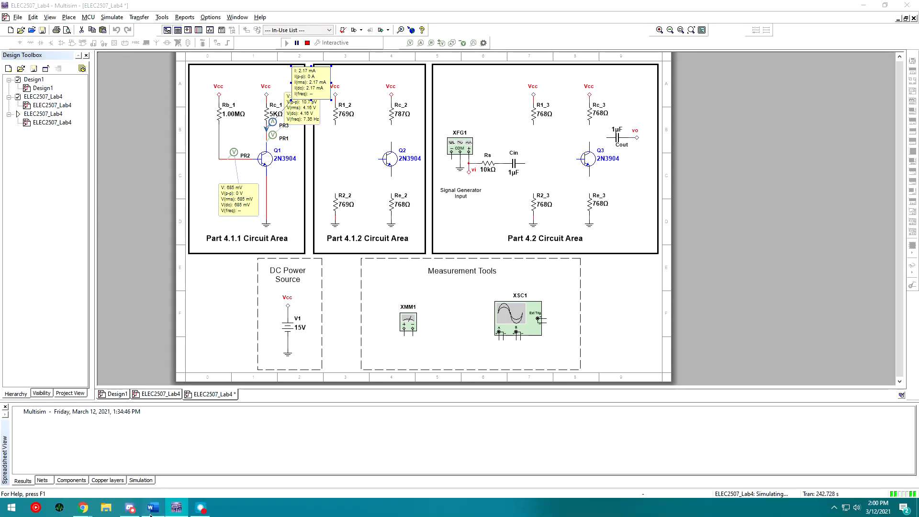
left_click(152, 507)
scroll(436, 196, "up", 4)
scroll(436, 196, "up", 1)
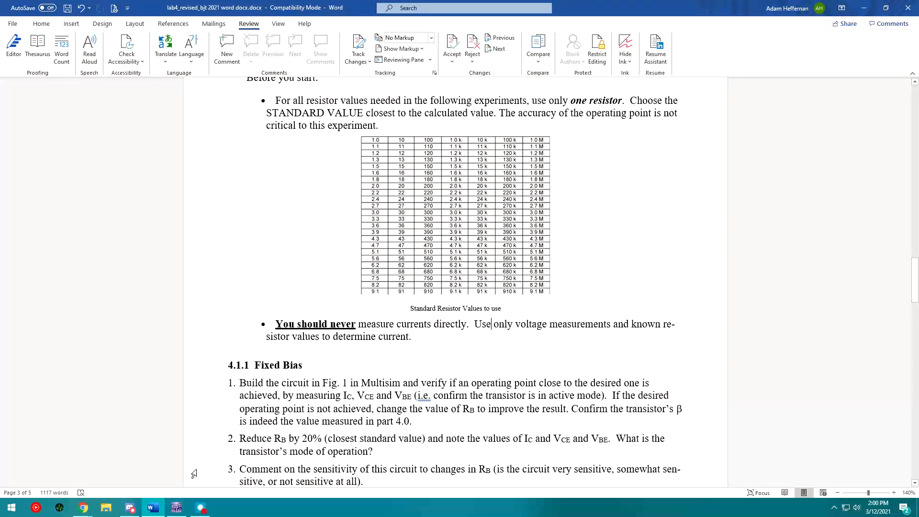
Set Rb_1's resistance to 820K in Multisim and restart the simulation.
left_click(177, 507)
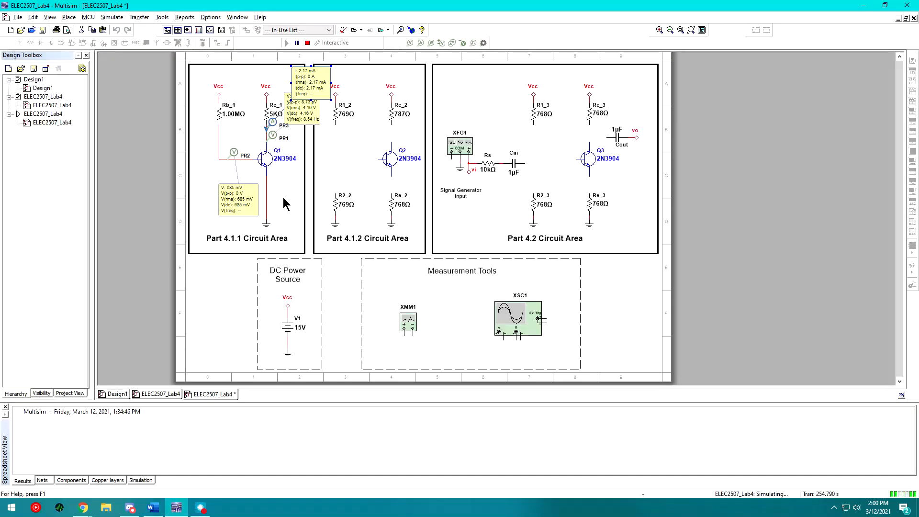
double_click(217, 114)
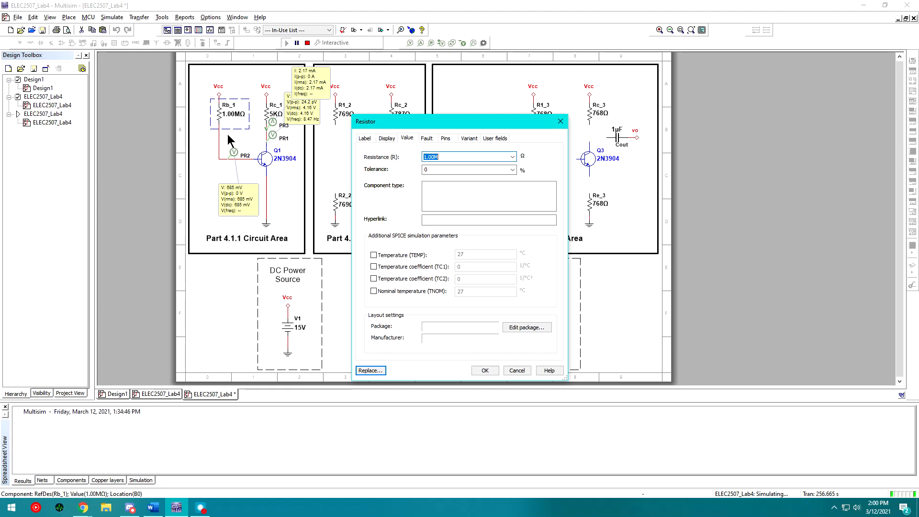
type("820K")
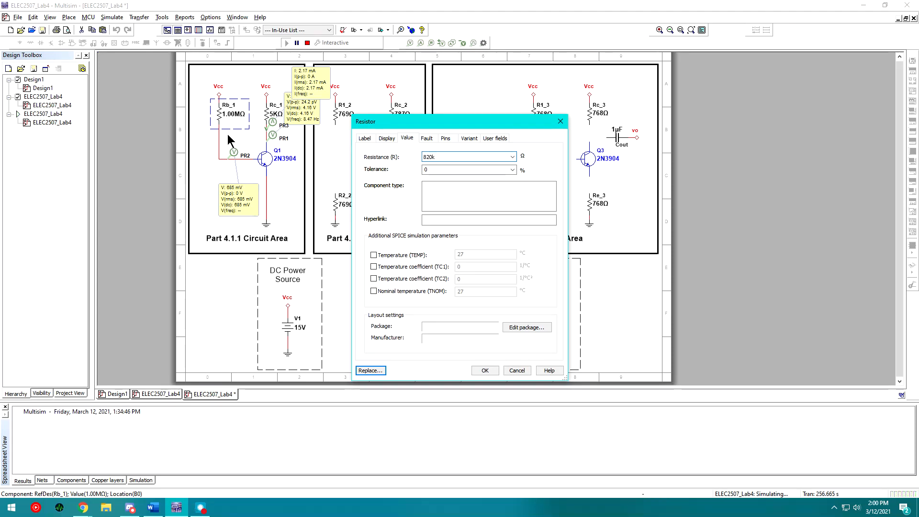
key("Return")
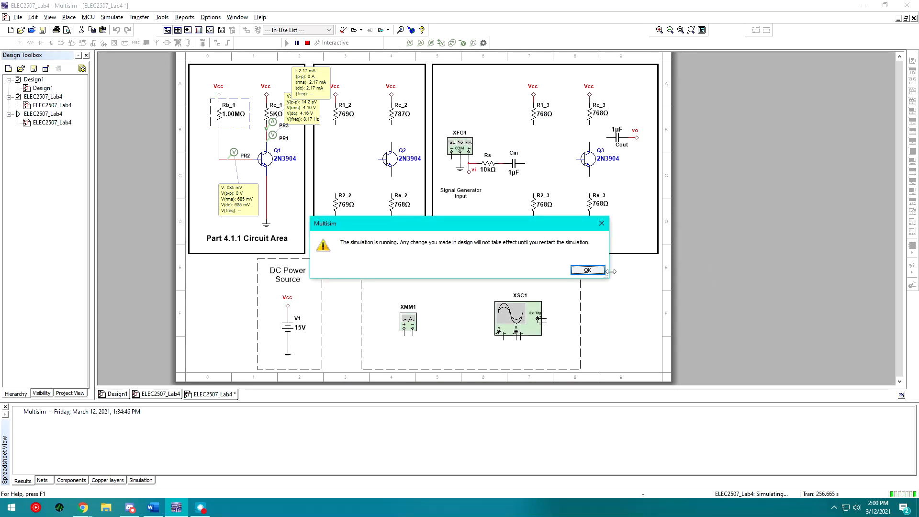
left_click(587, 270)
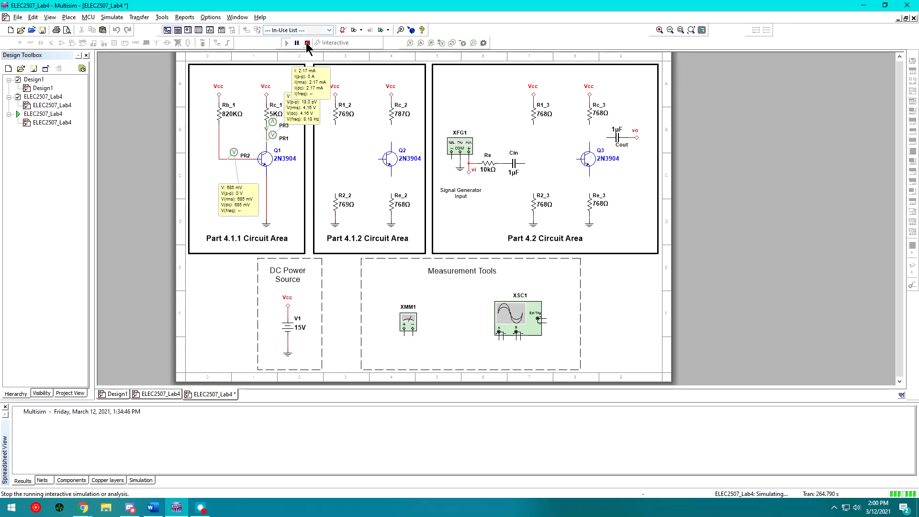
left_click(307, 42)
left_click(287, 43)
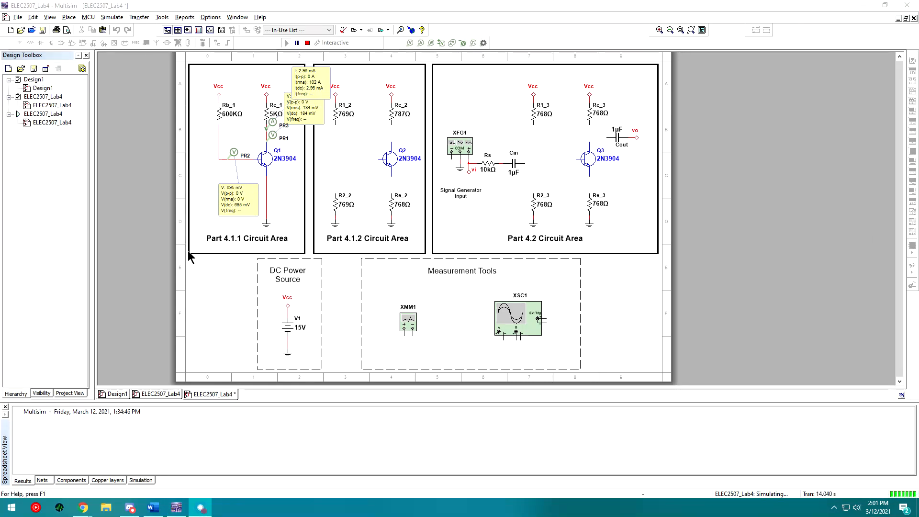
Inspect base resistor Rb_1's resistance setting in its properties, then close them.
left_click(220, 115)
double_click(220, 115)
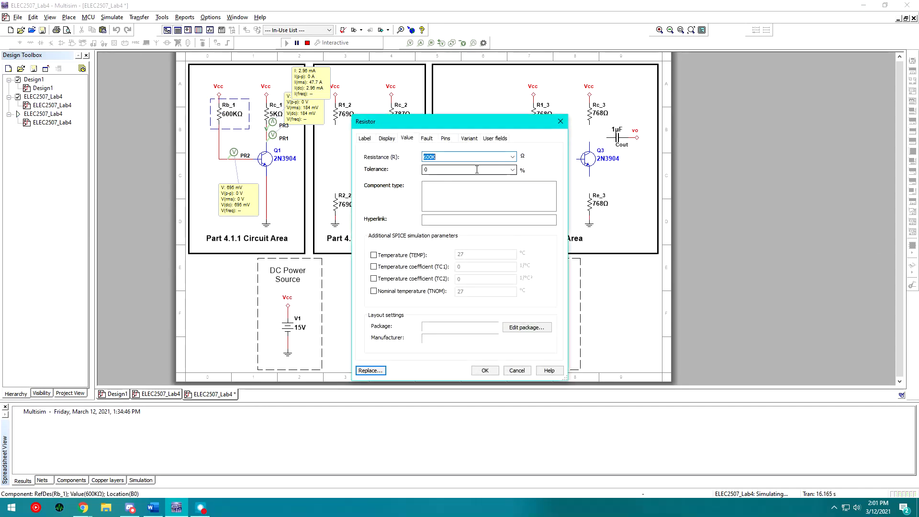
left_click(475, 156)
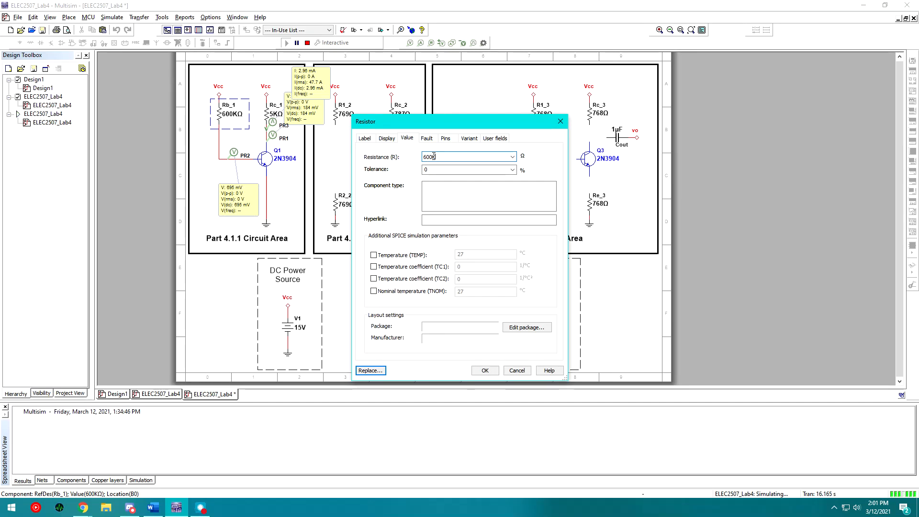
left_click(561, 122)
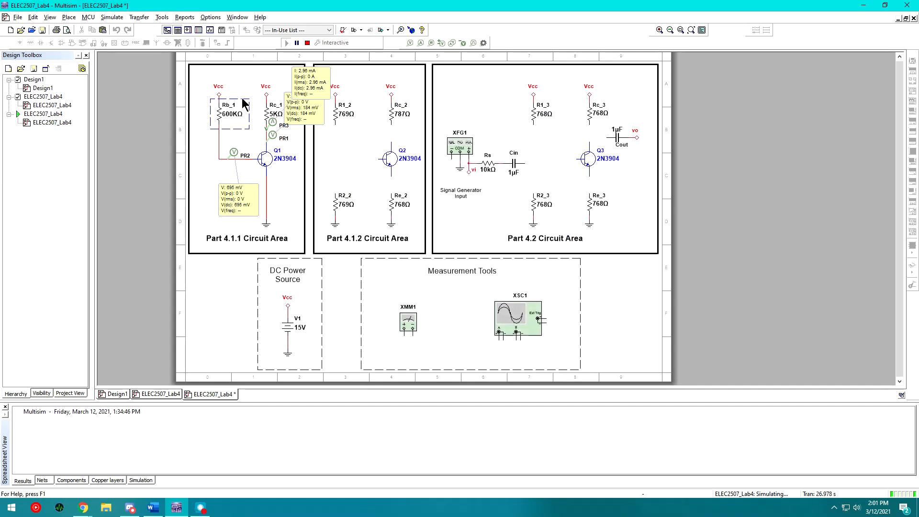
left_click(229, 115)
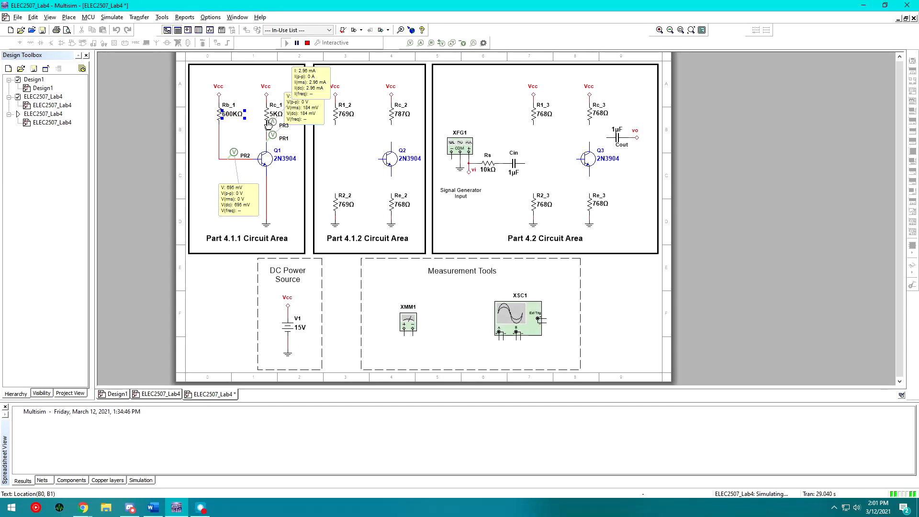
Examine the readout of voltage probe PR1 on Q1's collector.
left_click(309, 122)
left_click_drag(308, 125, 310, 136)
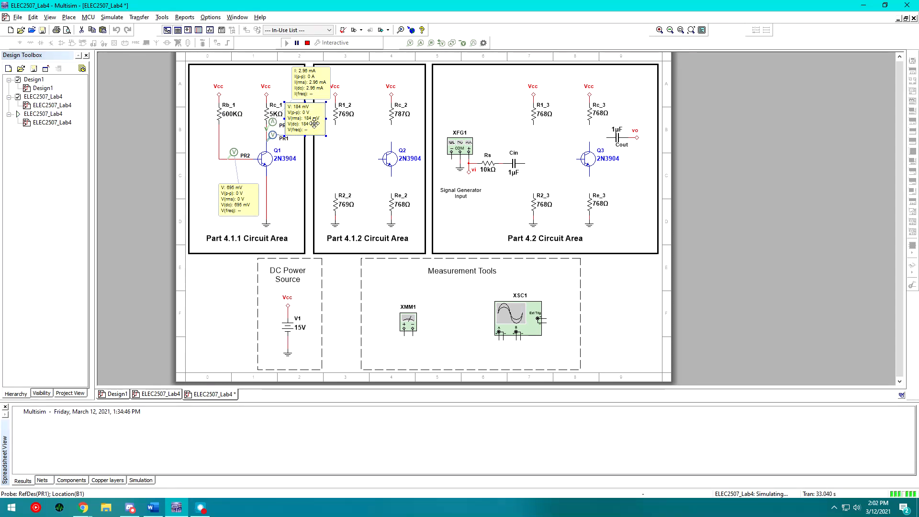
left_click(862, 199)
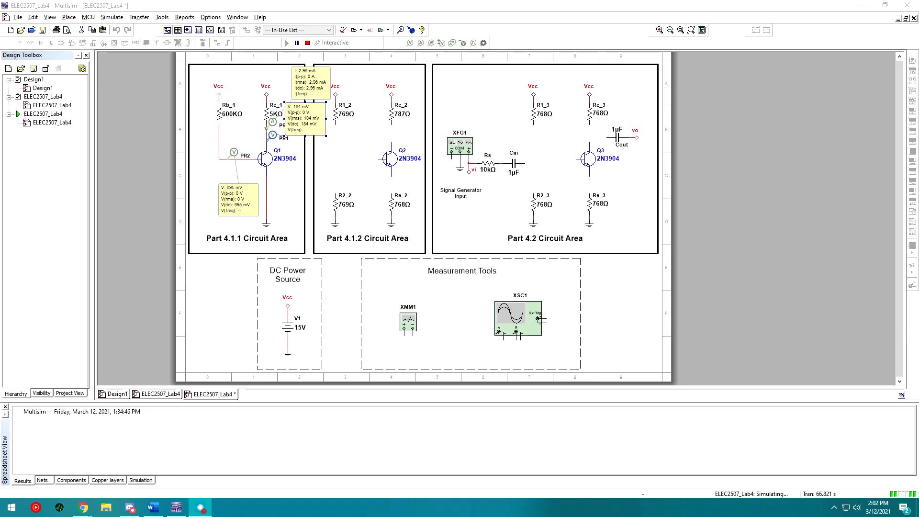
right_click(273, 138)
left_click(272, 138)
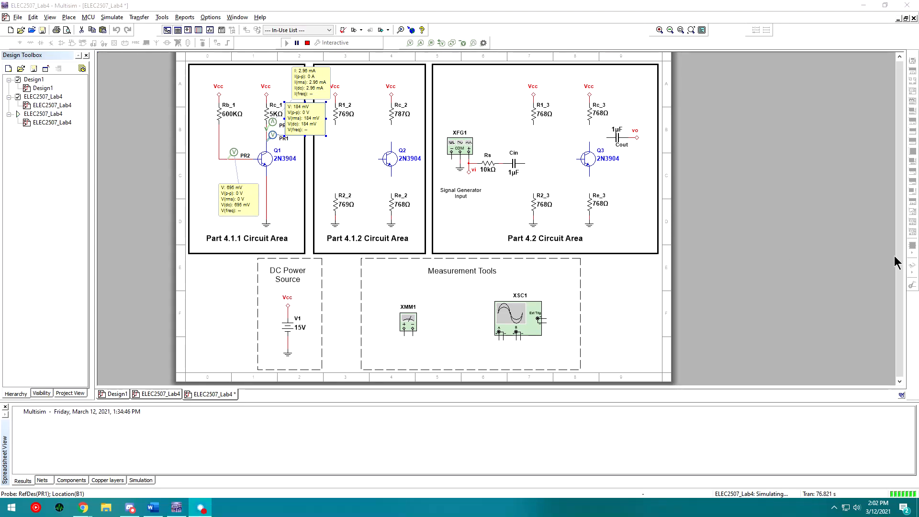
Switch to the Word lab manual and review the RB reduction and sensitivity questions in section 4.1.1.
key("alt+Tab")
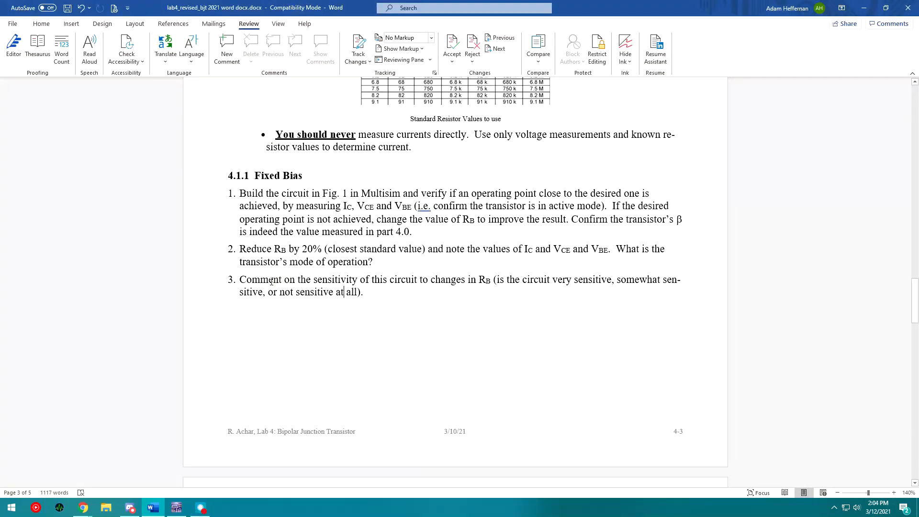
scroll(282, 283, "up", 2)
scroll(335, 249, "down", 3)
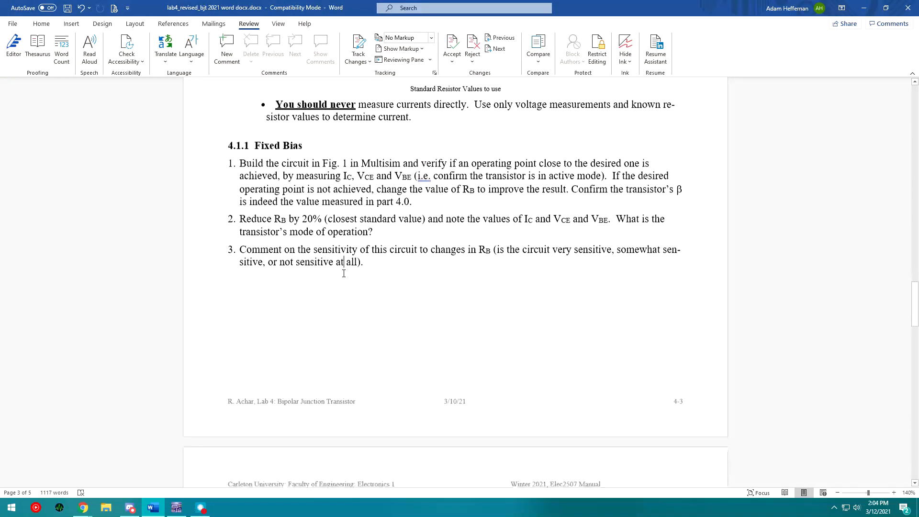
left_click(360, 248)
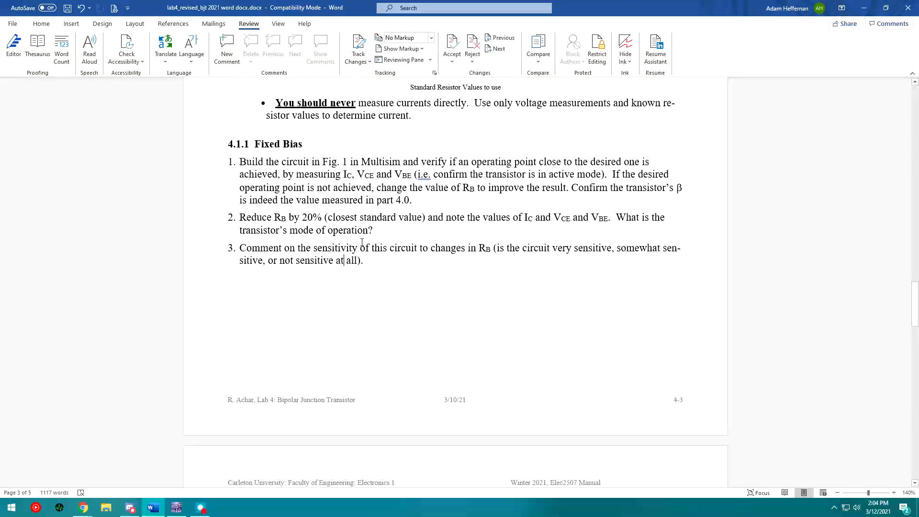
Return to Multisim, delete the current probe and both voltage probes from the Part 4.1.1 circuit, and stop the simulation.
left_click(176, 508)
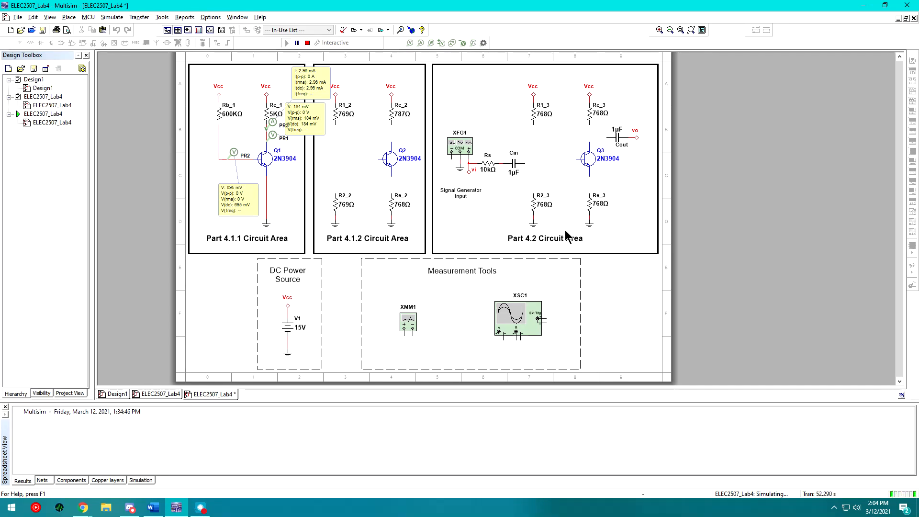
left_click(310, 81)
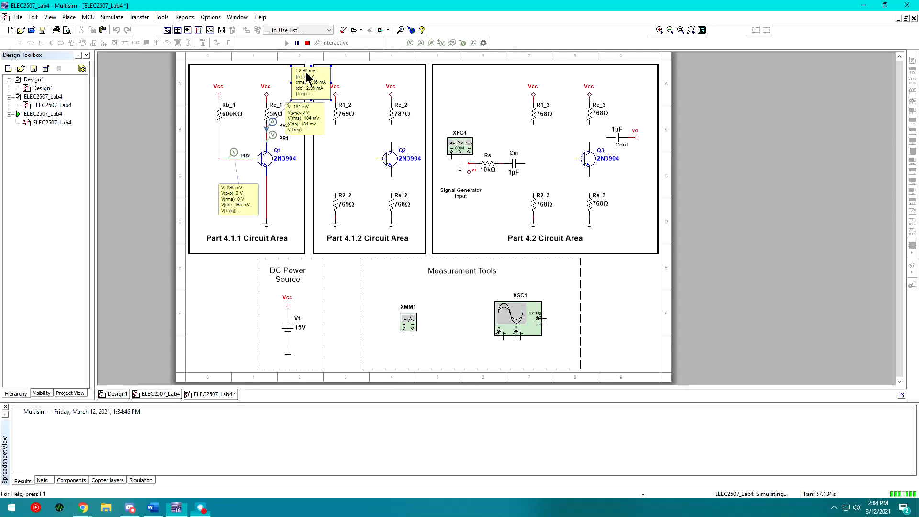
key("Delete")
left_click(305, 121)
key("Delete")
left_click(242, 199)
key("Delete")
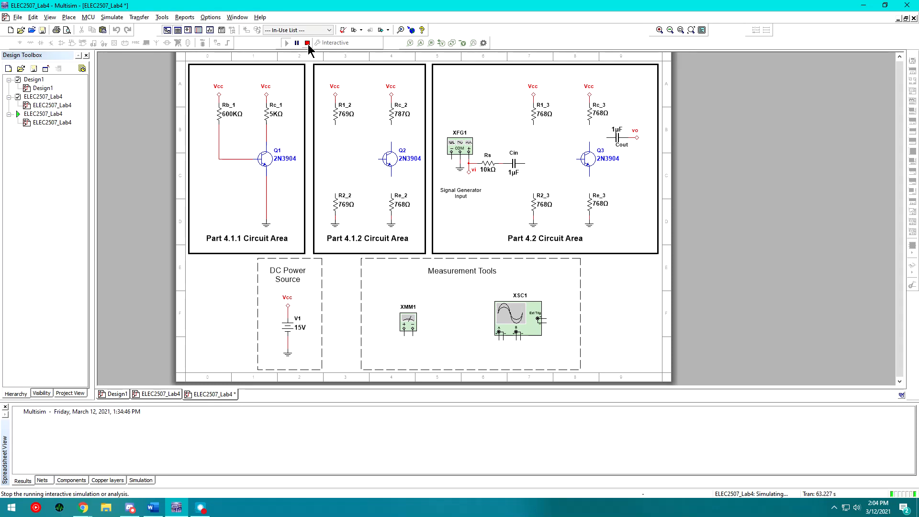
left_click(309, 44)
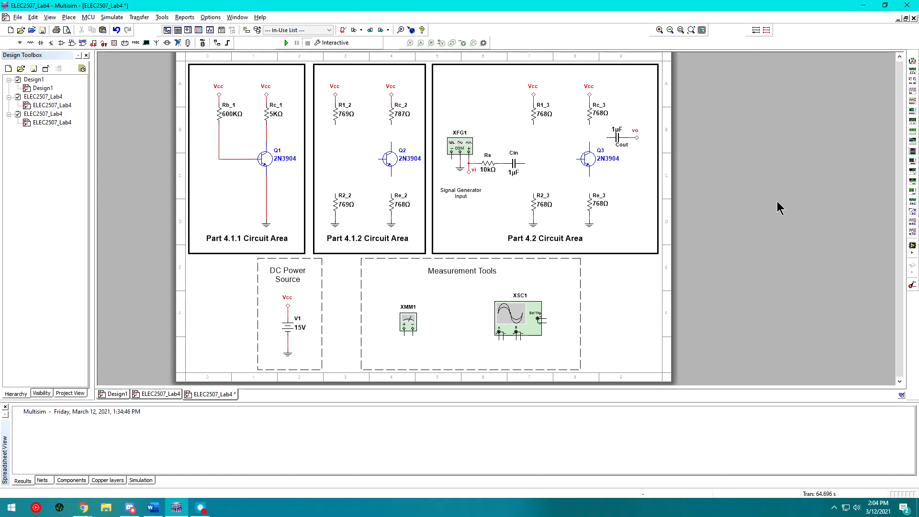
Review section 4.1.2 in the Word manual, covering the target IC and VCE, the Figure 3 self-biasing circuit and its instructions.
key("alt+Tab")
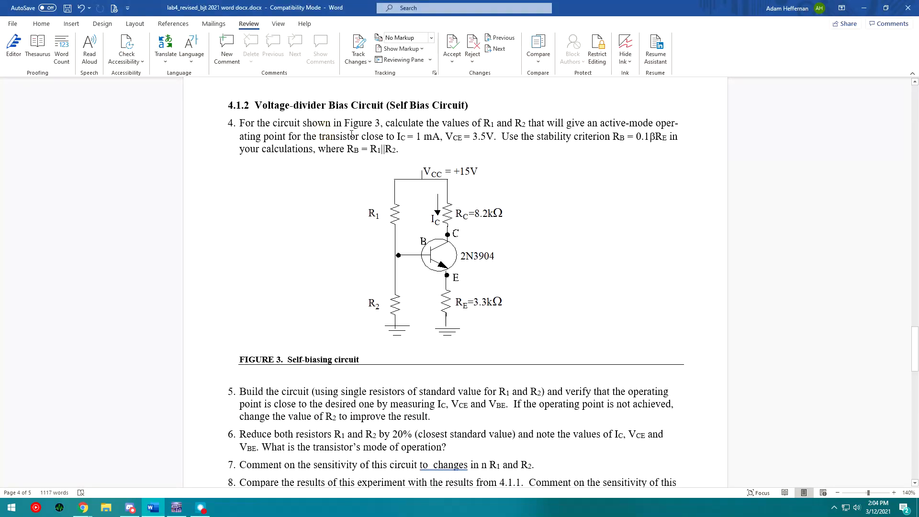
left_click_drag(418, 136, 492, 137)
left_click(473, 137)
left_click(484, 137)
left_click_drag(419, 135, 434, 137)
left_click(421, 143)
left_click(425, 145)
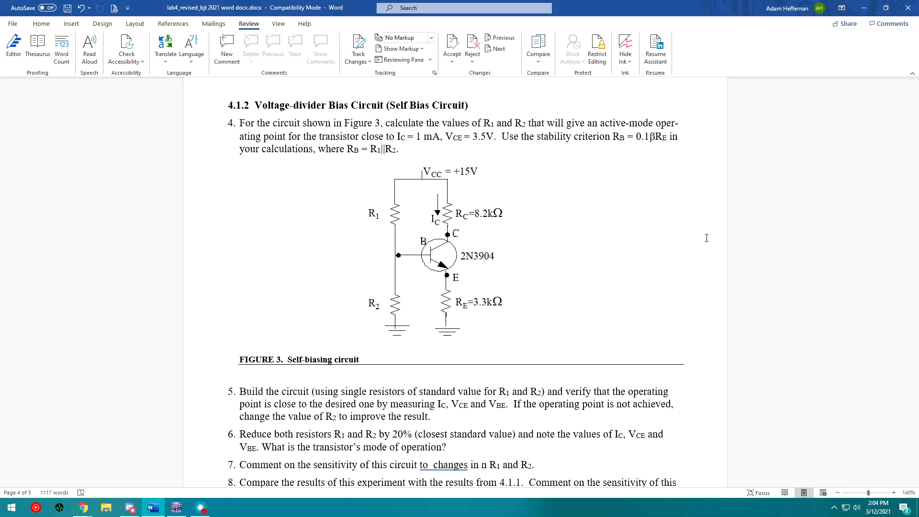
scroll(706, 238, "down", 2)
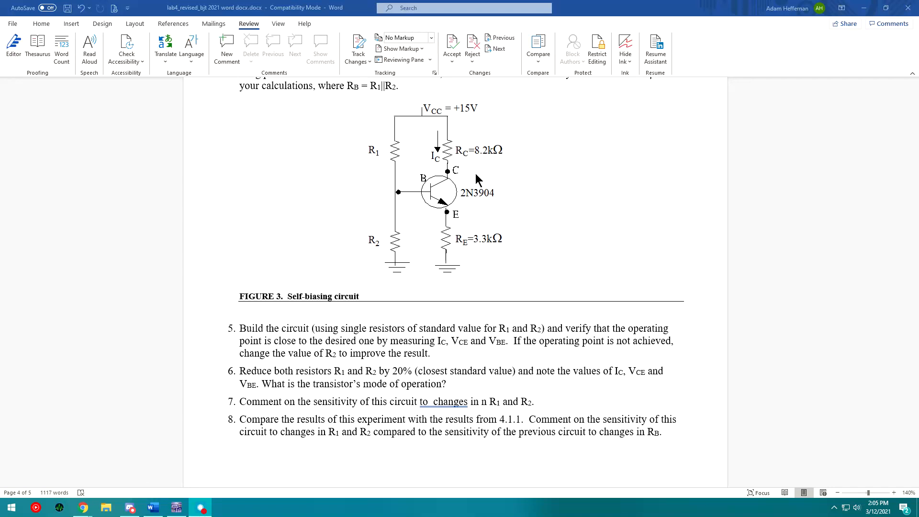
Switch to Multisim and set collector resistor Rc_2's resistance to 8.2K in the Part 4.1.2 circuit.
left_click(177, 508)
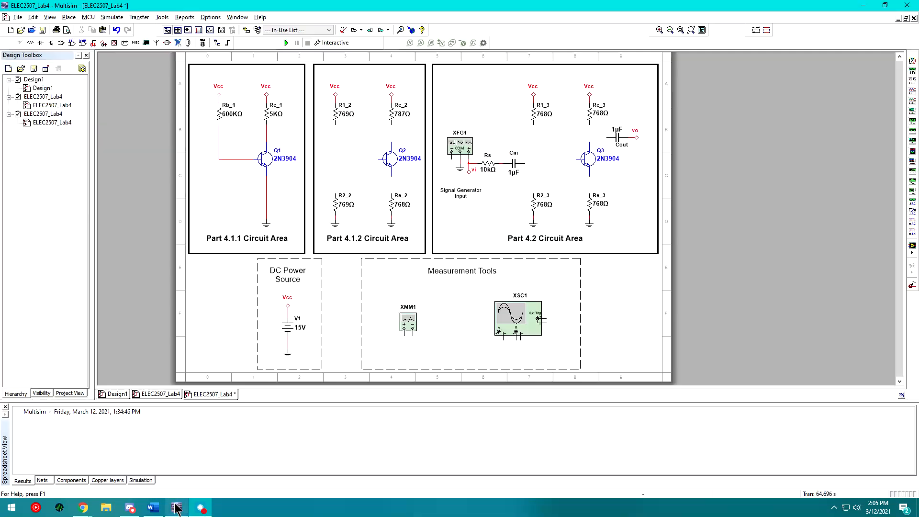
double_click(401, 120)
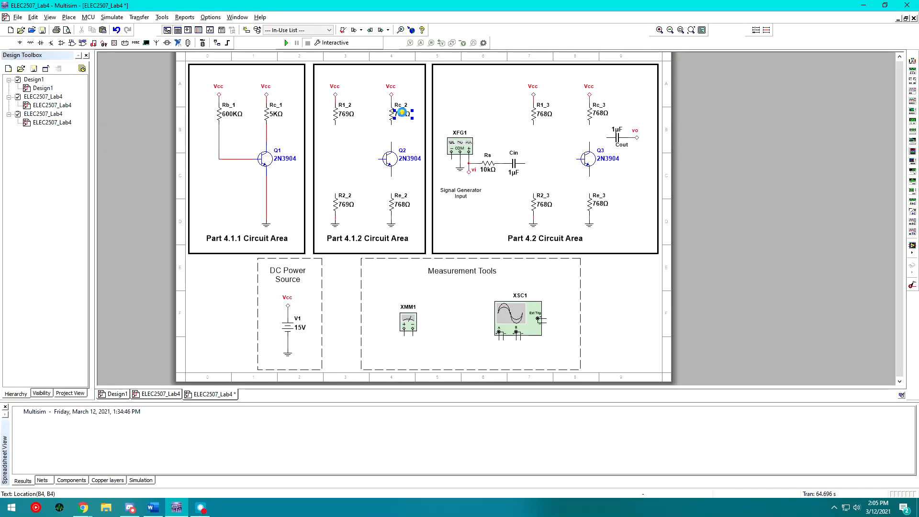
type("8.2K")
key("Return")
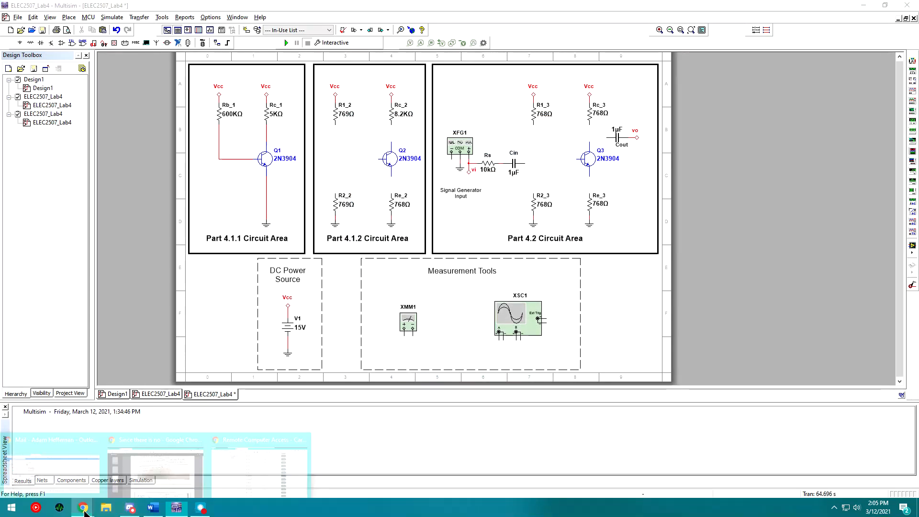
Check RE in the manual's Figure 3 and set emitter resistor Re_2's resistance to 3.3K in Multisim.
left_click(150, 508)
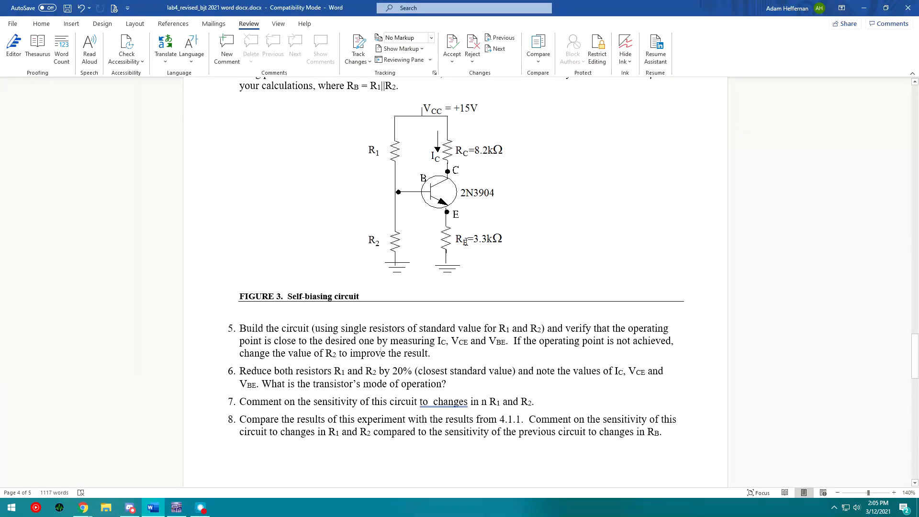
left_click(864, 7)
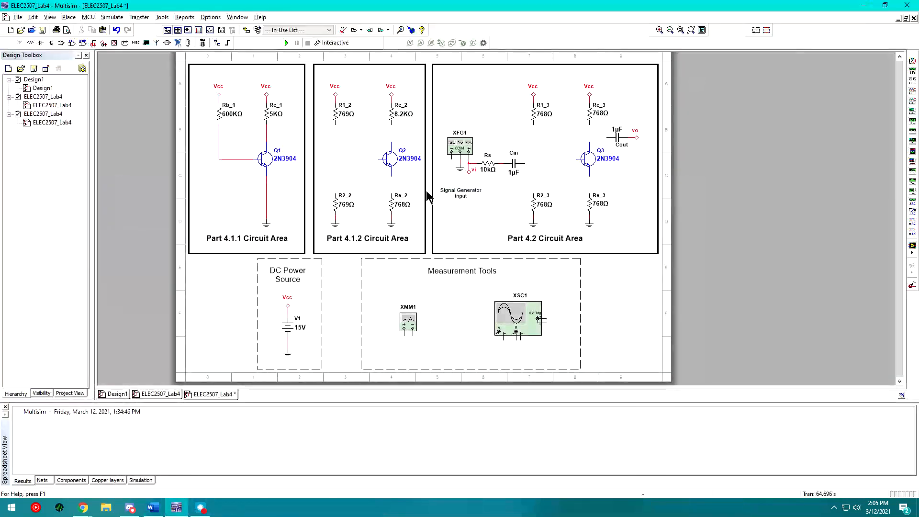
double_click(401, 215)
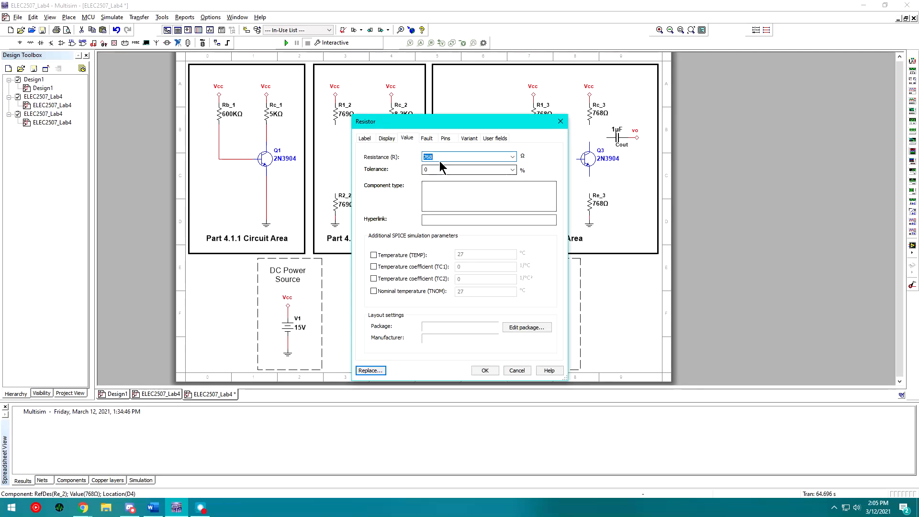
type("3.3K")
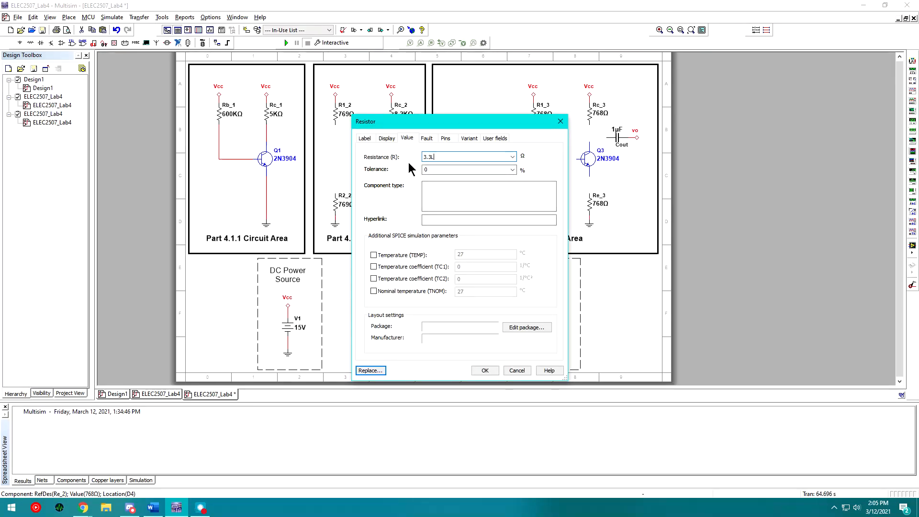
key("Return")
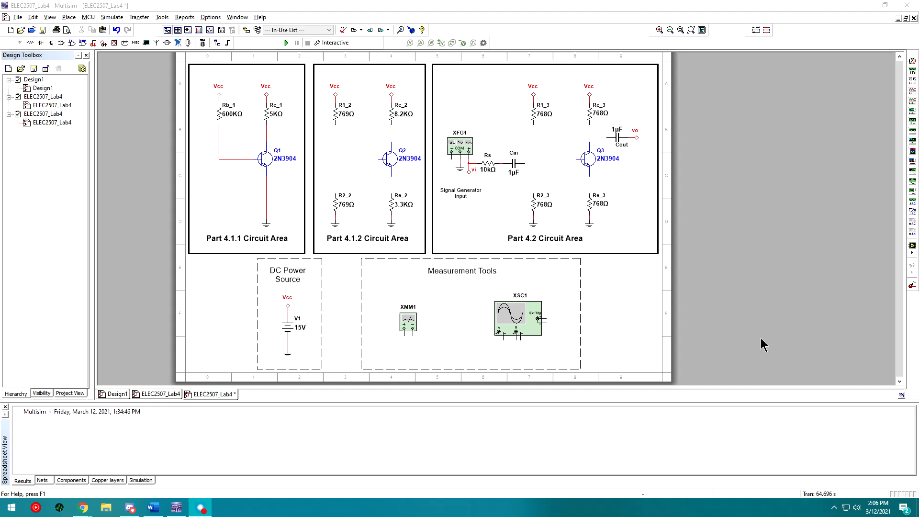
Set resistor R2_2's resistance to 60K in the Part 4.1.2 circuit.
left_click(335, 209)
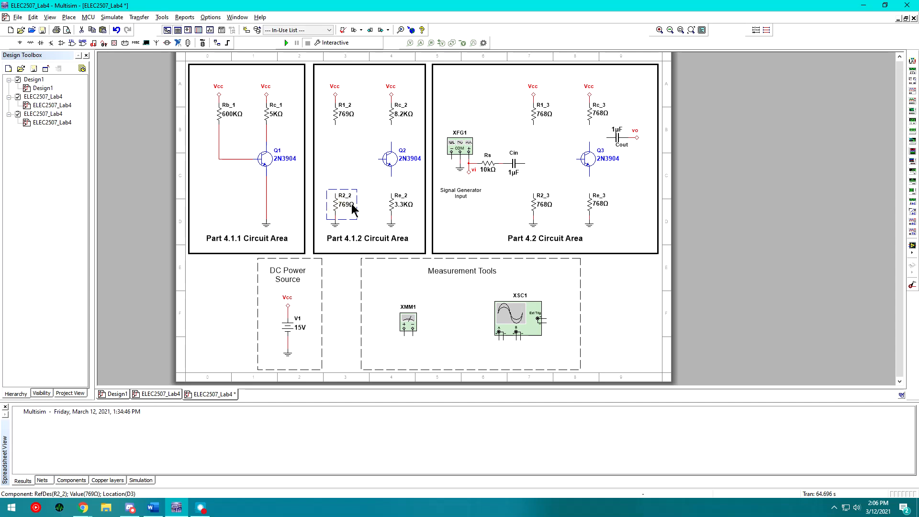
double_click(348, 206)
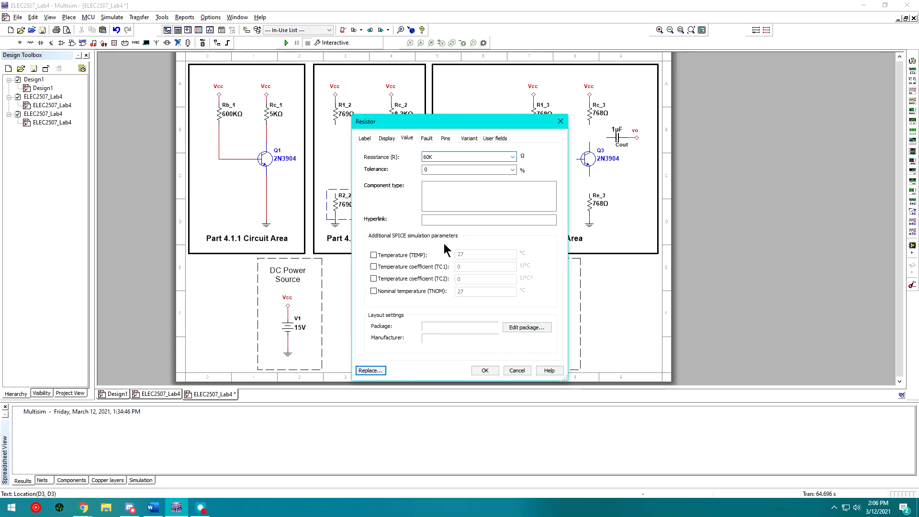
type("K")
key("Return")
Set resistor R1_2's resistance to 200K in the Part 4.1.2 circuit.
left_click(346, 116)
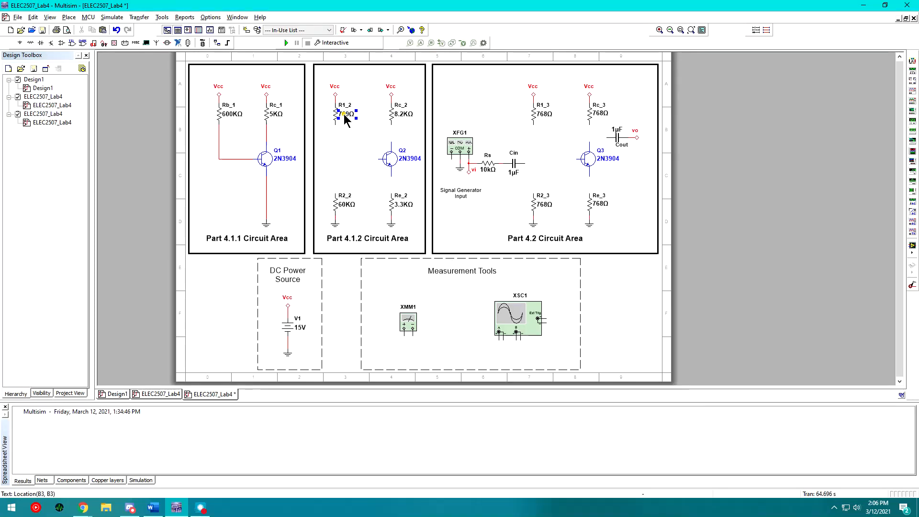
double_click(346, 117)
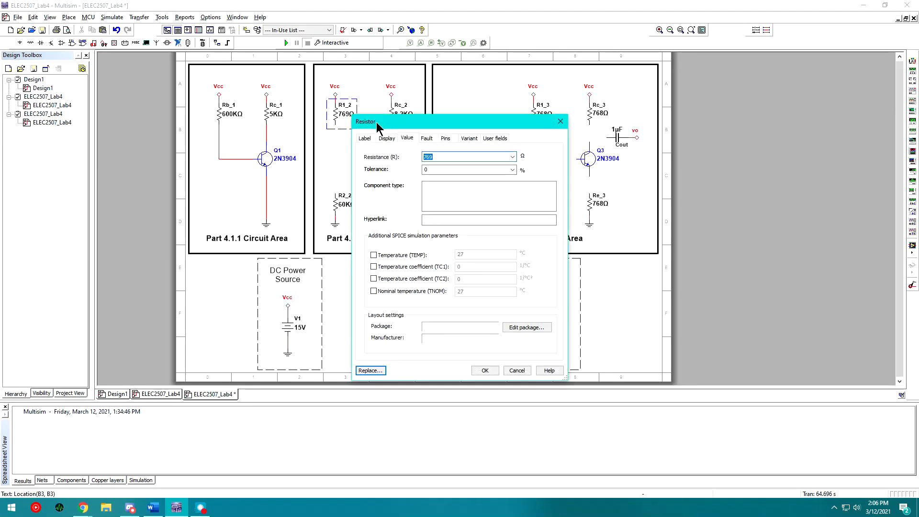
type("20")
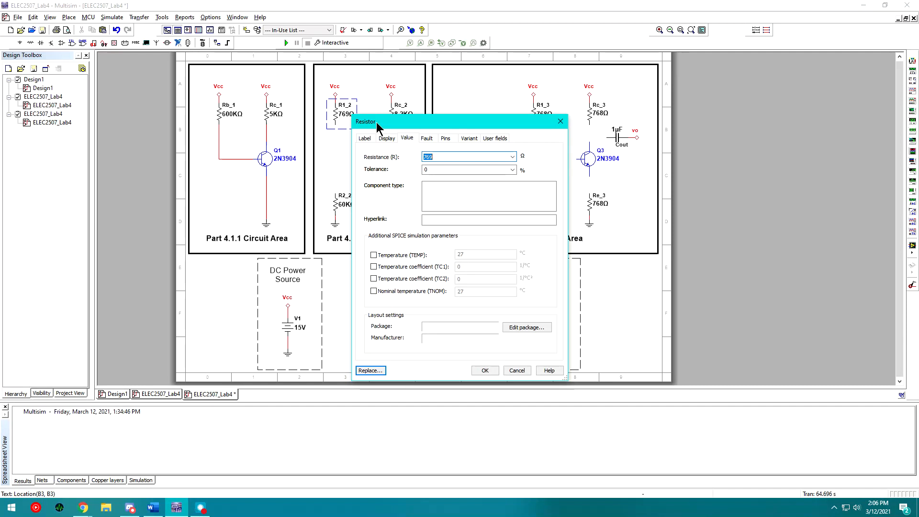
type("0K")
key("Return")
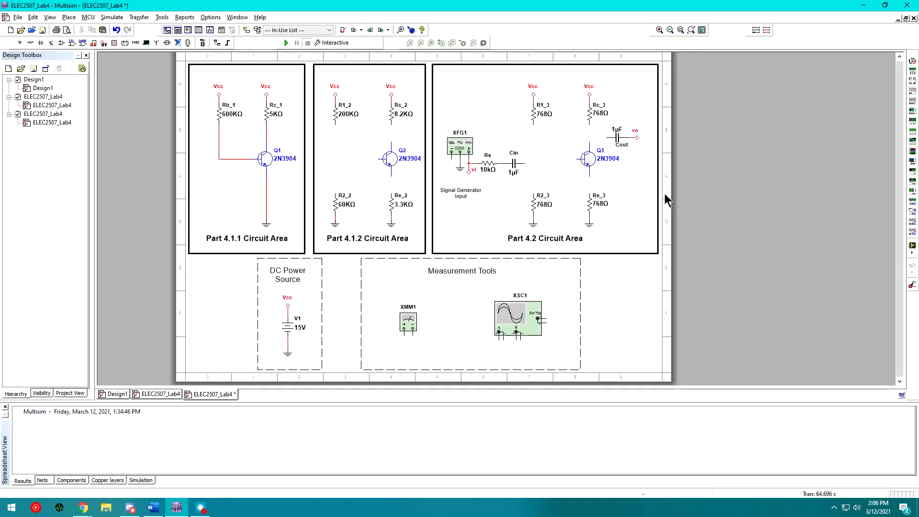
Consult the manual's standard resistor values table and set R2_2's resistance to the standard value 62k in Multisim.
key("alt+Tab")
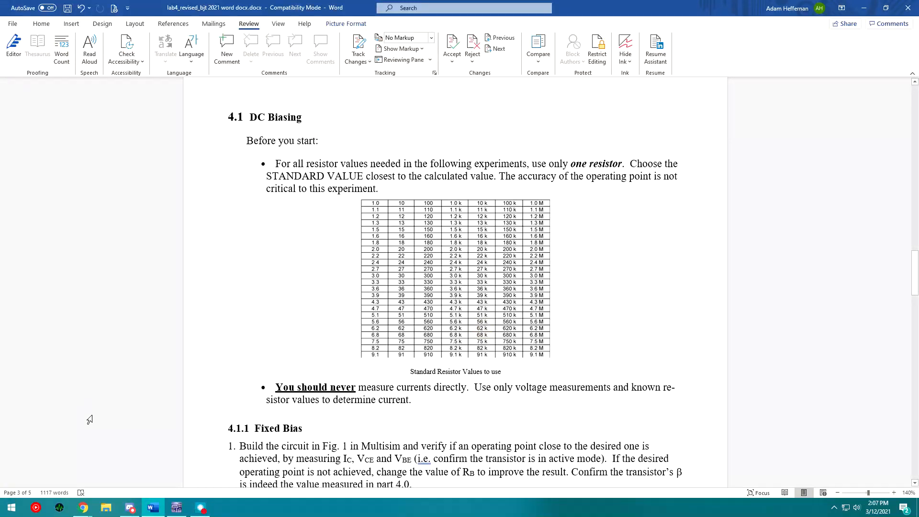
left_click(176, 508)
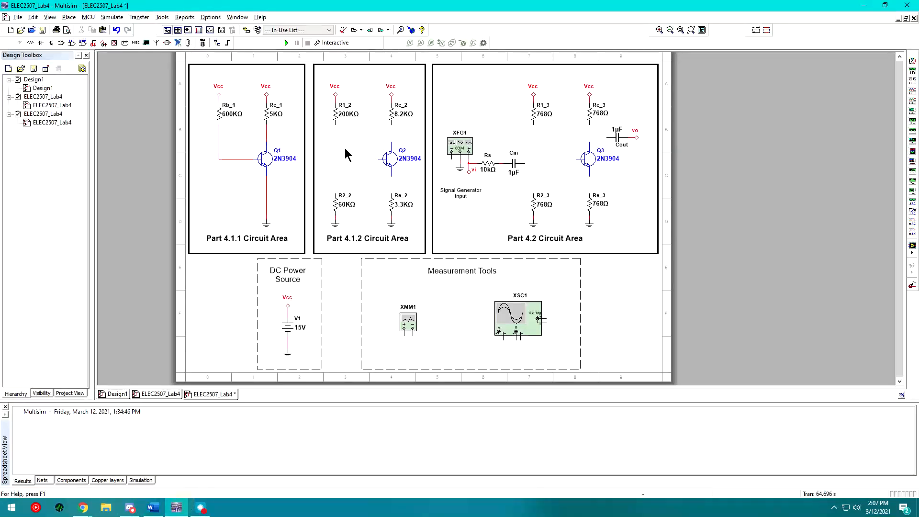
double_click(346, 207)
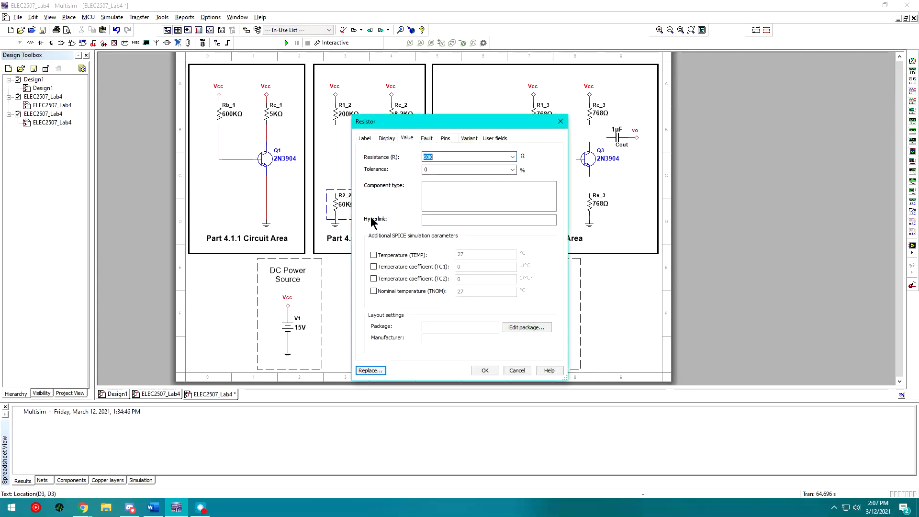
type("62k")
key("Return")
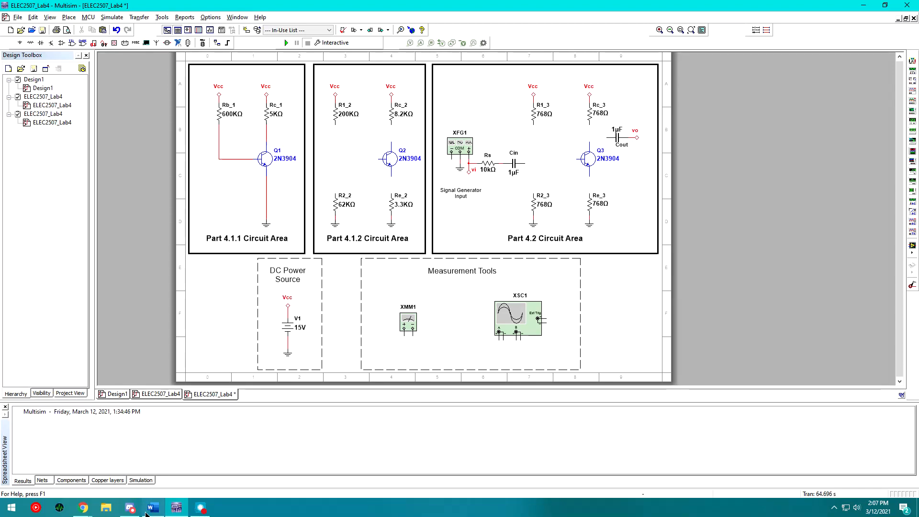
Consult the manual's standard resistor values table and set R1_2's resistance to 180K in Multisim.
left_click(152, 508)
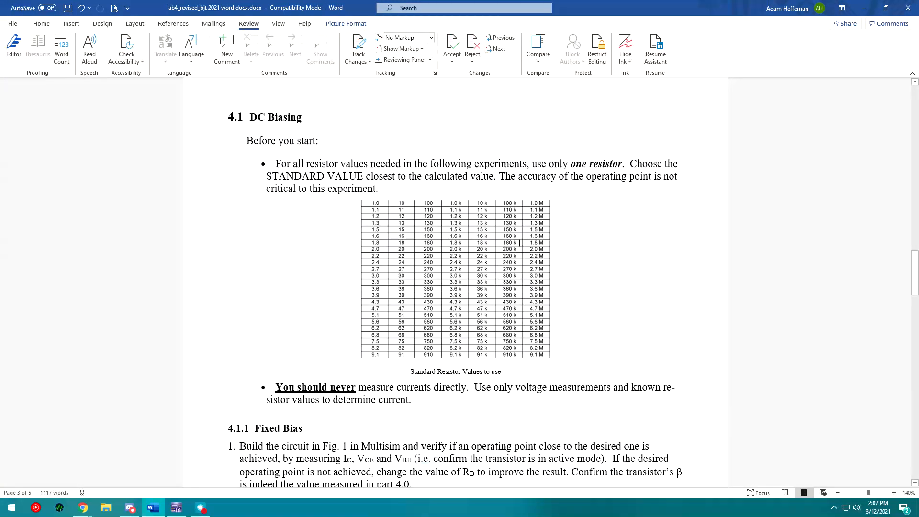
left_click(863, 7)
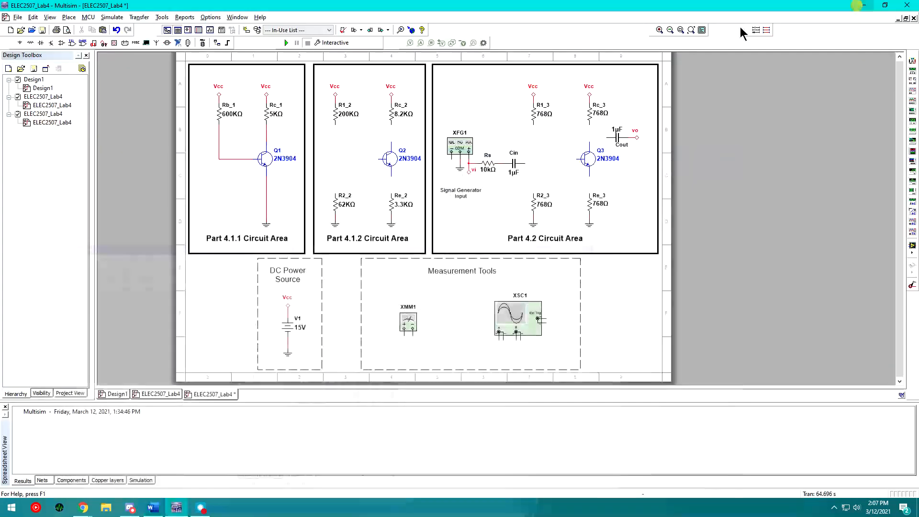
double_click(348, 119)
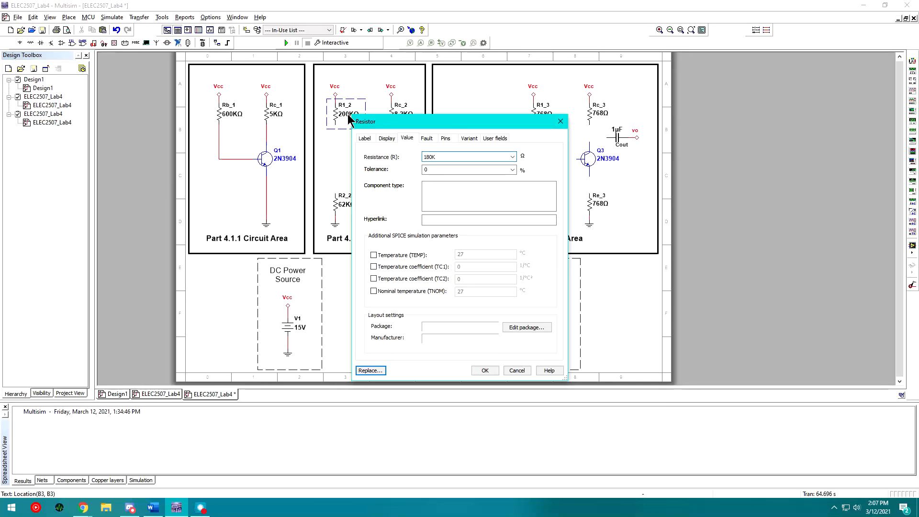
key("Return")
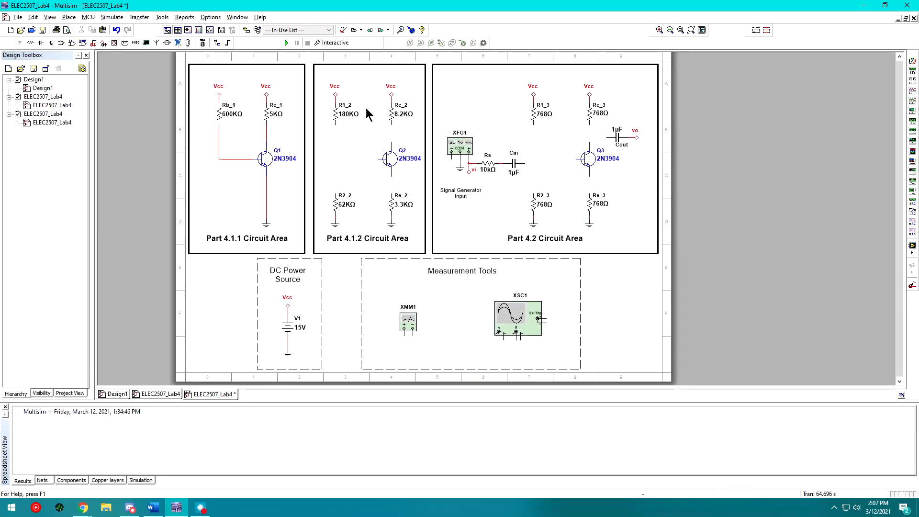
Wire Q2's collector to Rc_2, its emitter to Re_2, and its base to the junction joining R1_2 and R2_2.
left_click(391, 124)
left_click(391, 142)
left_click(391, 176)
left_click(392, 193)
left_click(379, 159)
left_click(336, 193)
left_click(335, 159)
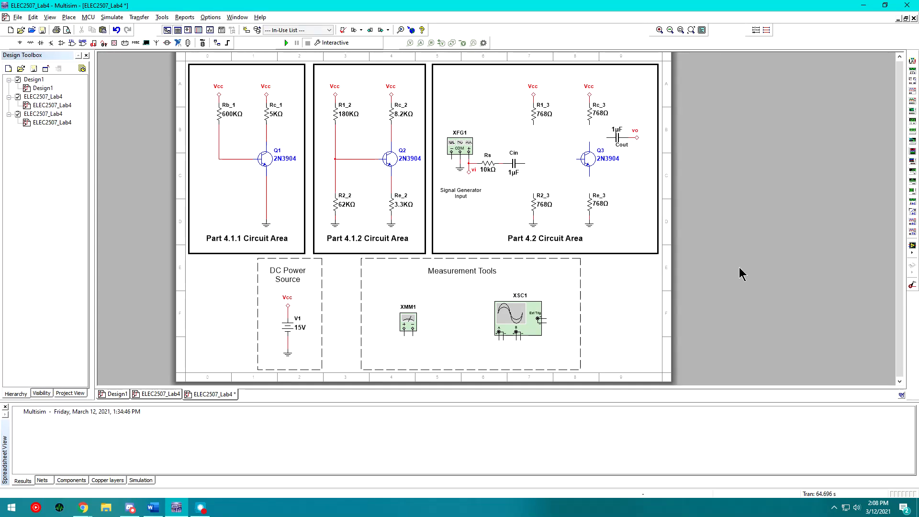
Place a voltage probe on Q2's base wire and move its readout box below the circuit.
left_click(410, 43)
left_click(364, 159)
left_click(361, 159)
left_click_drag(386, 127, 365, 238)
Place voltage probes on Q2's collector and emitter wires and move the emitter probe's readout beside Re_2.
left_click(409, 42)
left_click(395, 144)
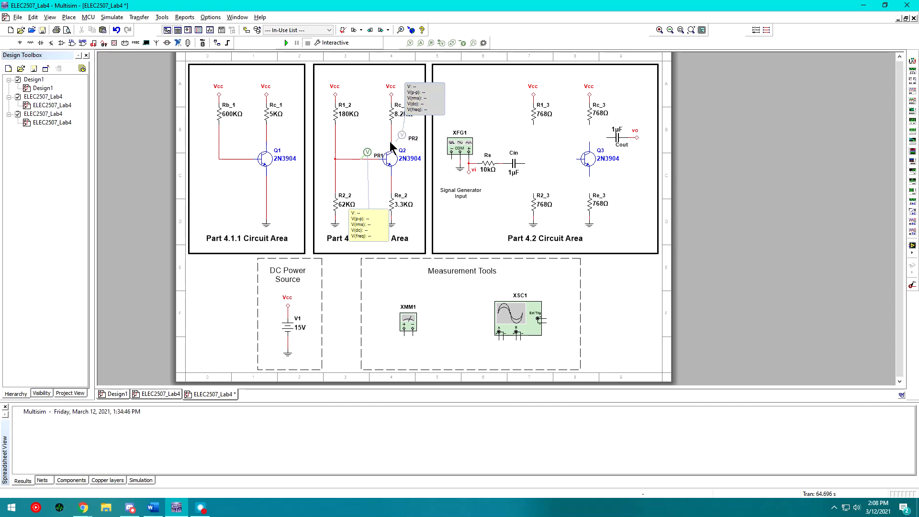
left_click(397, 140)
left_click(397, 144)
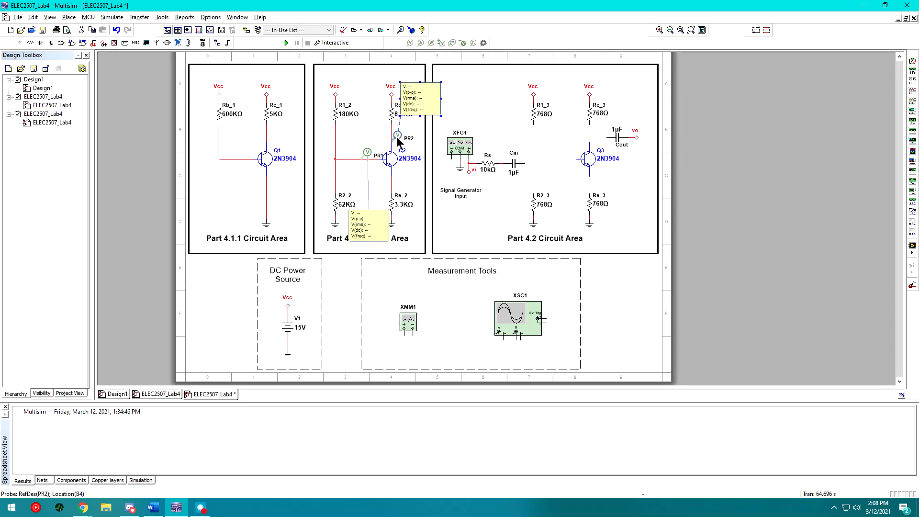
left_click(409, 43)
left_click(393, 182)
left_click_drag(414, 139, 424, 187)
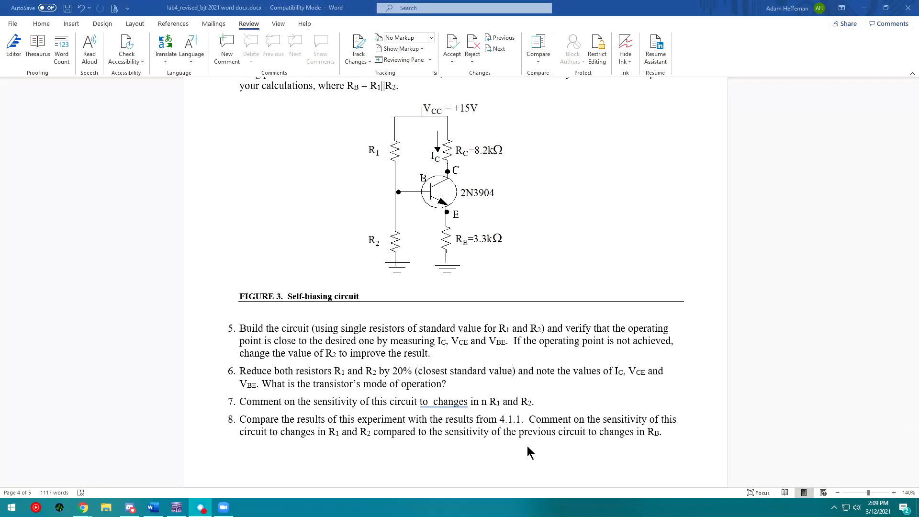
Return to Multisim from the manual, run the interactive simulation and reposition the collector probe's readout.
left_click(177, 503)
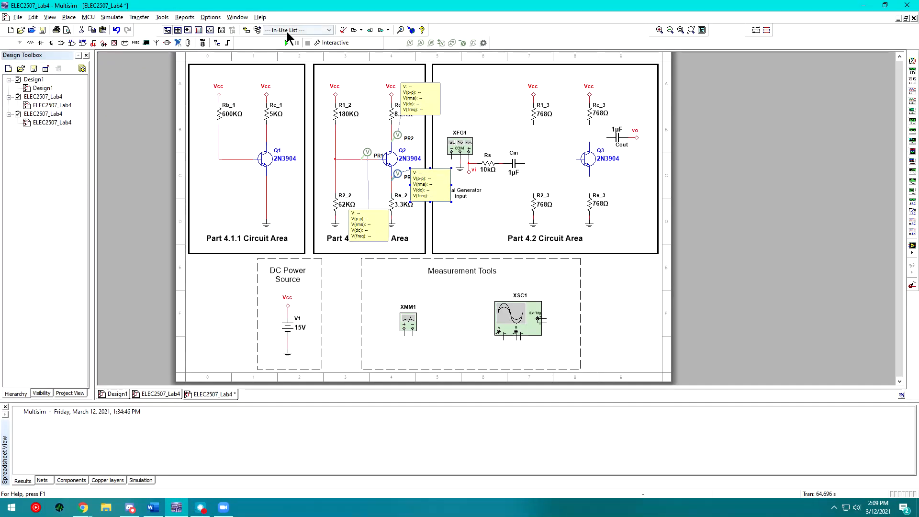
left_click(287, 43)
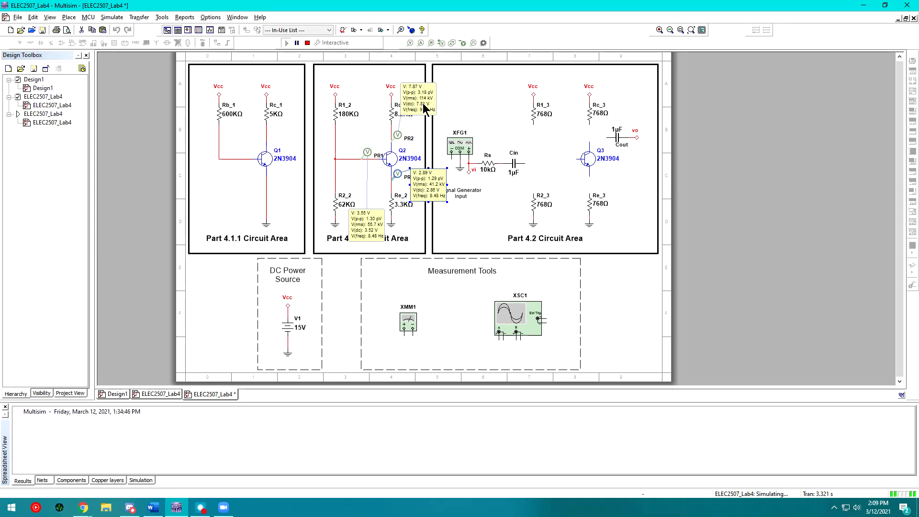
left_click_drag(424, 107, 441, 128)
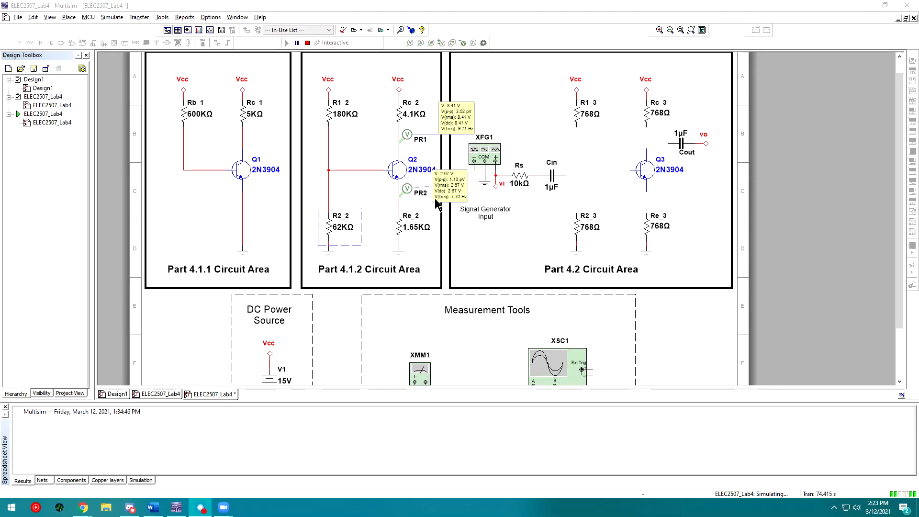
Examine the emitter probe's voltage reading together with Re_2's resistance to work out the emitter current.
left_click(407, 231)
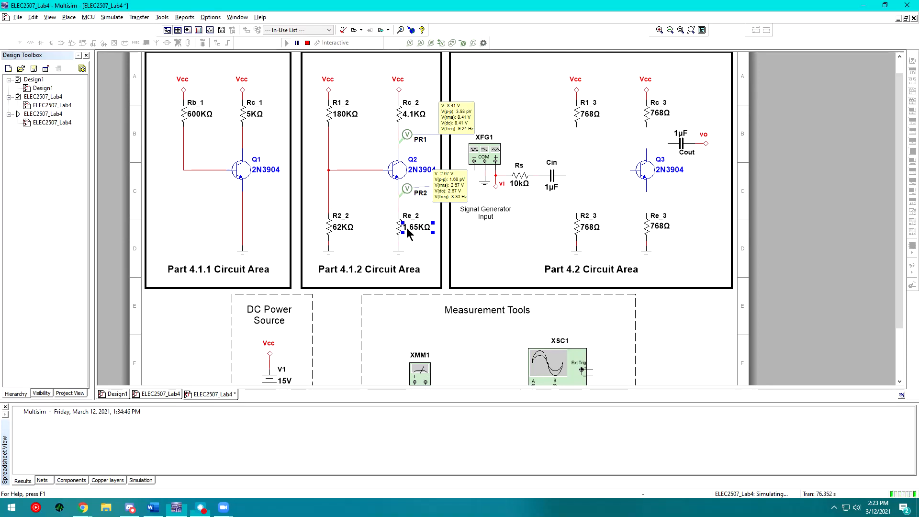
left_click(453, 196)
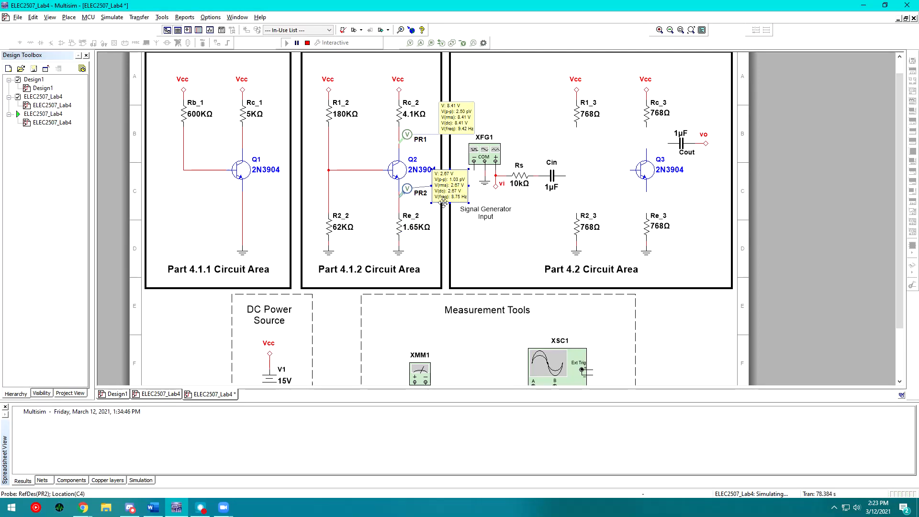
left_click(412, 229)
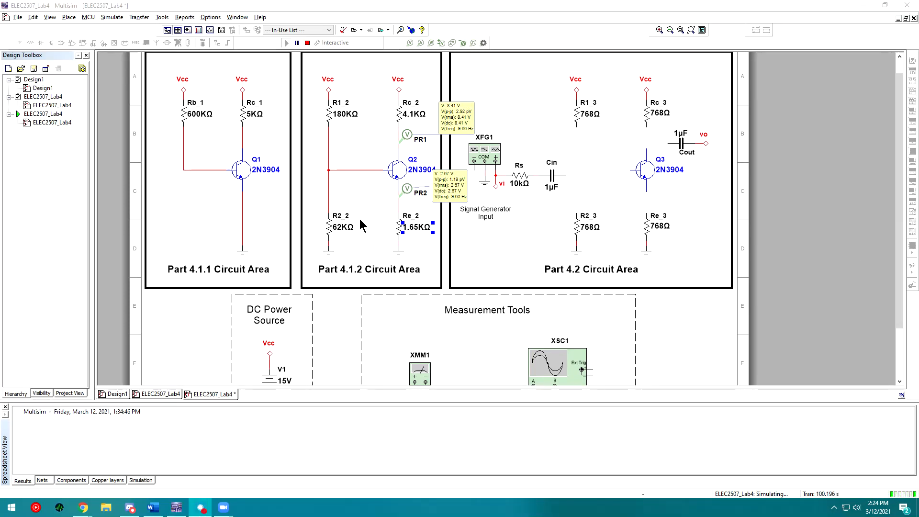
Set R2_2's resistance to 58k in the Part 4.1.2 circuit and restart the simulation.
left_click(335, 227)
double_click(335, 228)
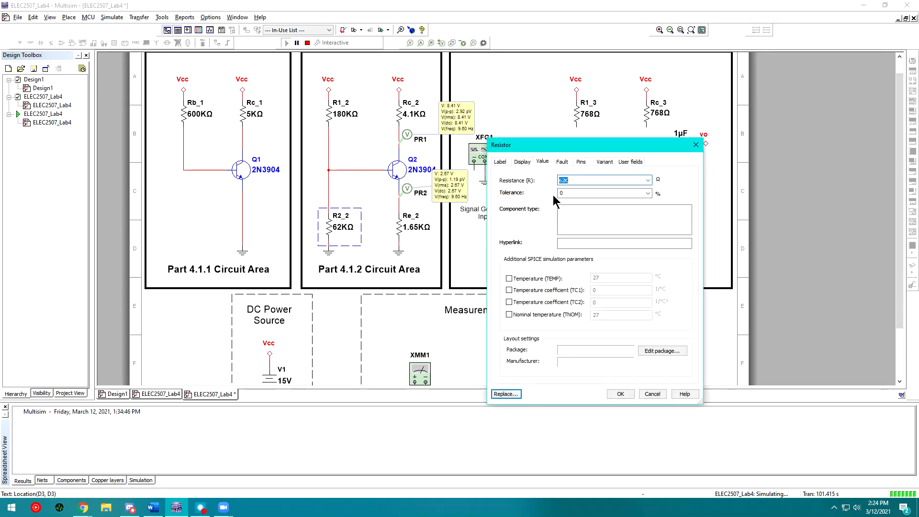
left_click(592, 194)
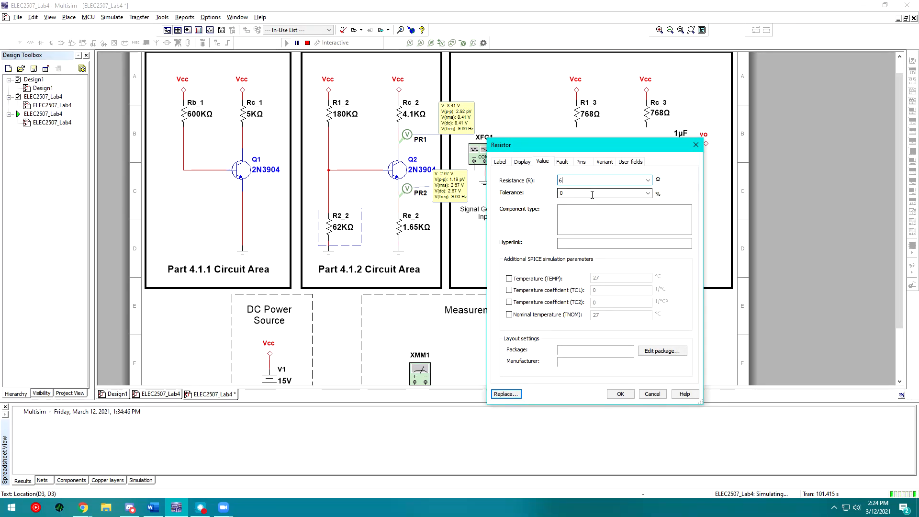
type("56K")
key("Return")
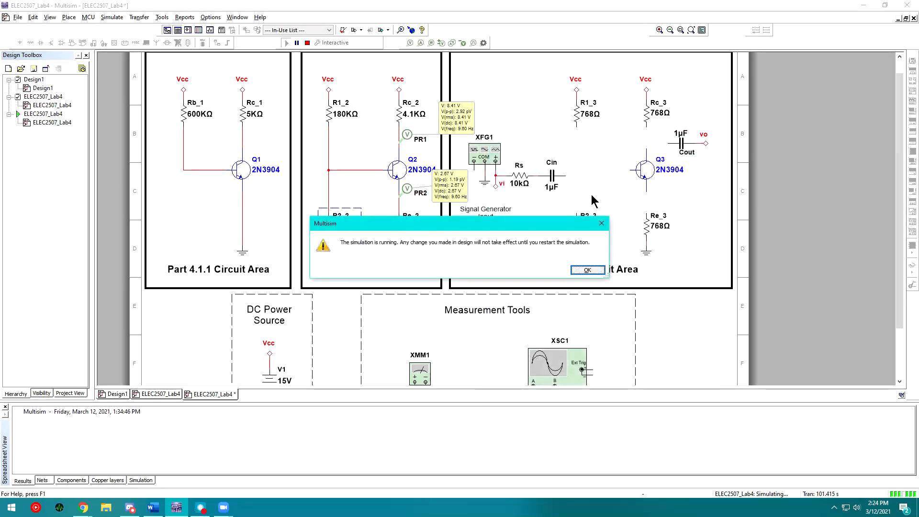
left_click(588, 270)
left_click(307, 43)
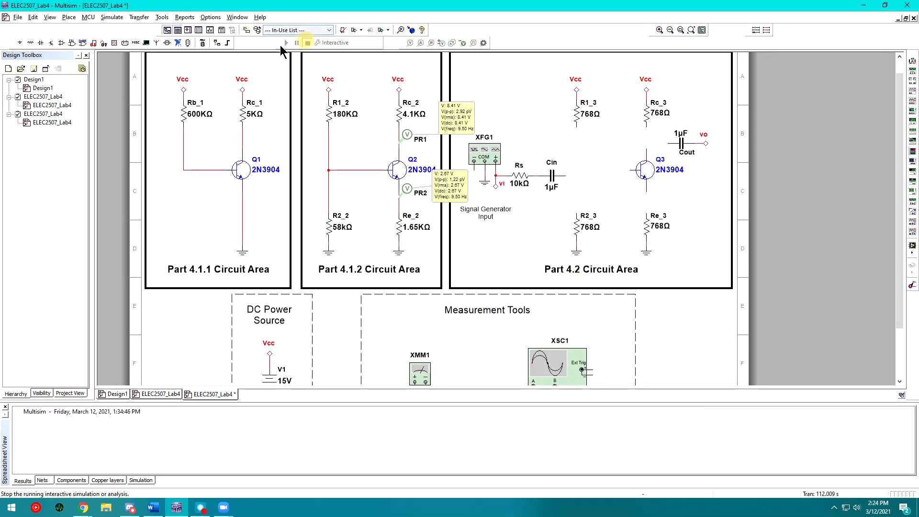
left_click(287, 43)
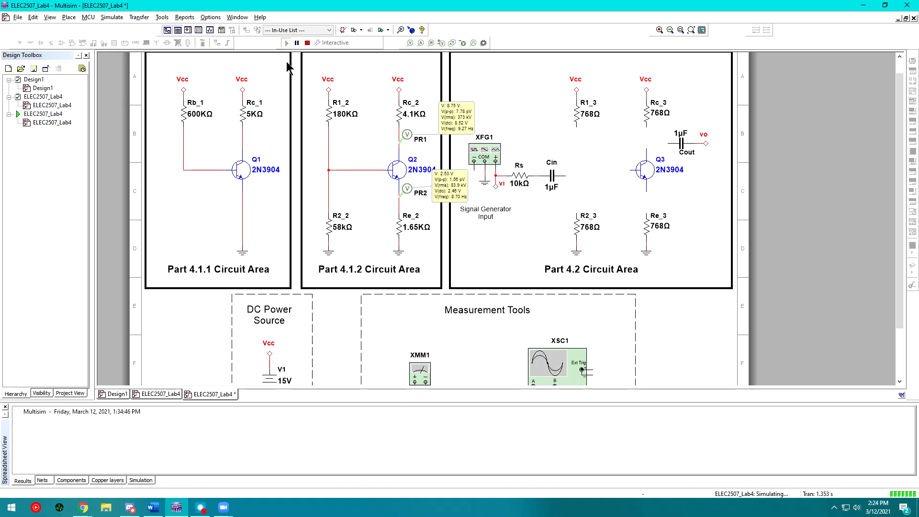
Set R2_2's resistance to 70k in the Part 4.1.2 circuit and restart the simulation.
left_click(341, 228)
double_click(340, 227)
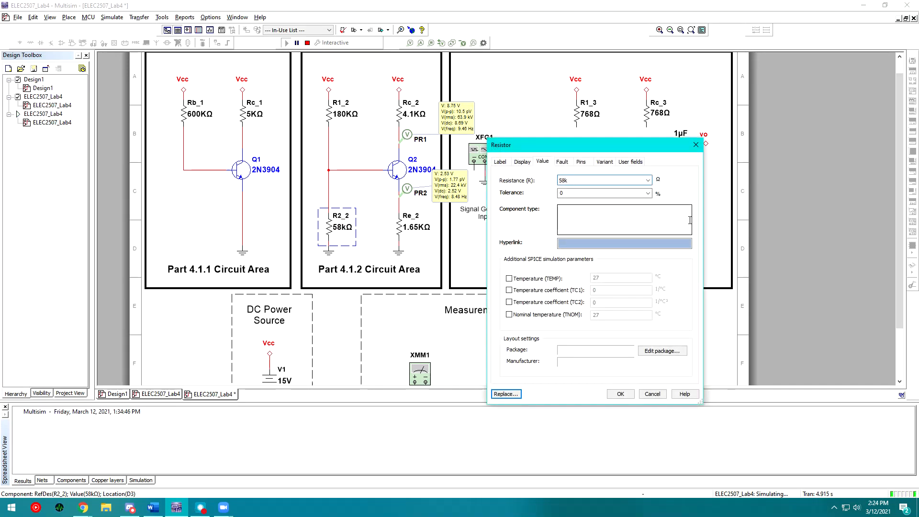
type("70k")
key("Return")
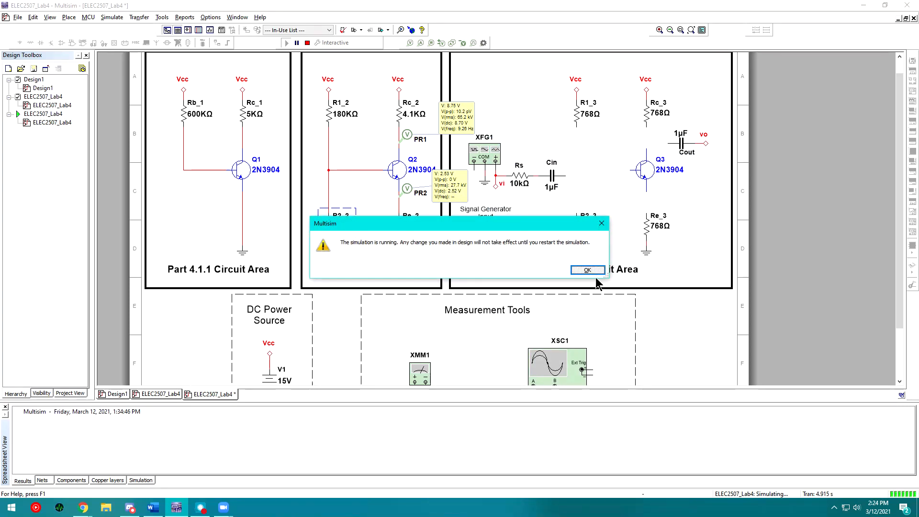
left_click(588, 270)
left_click(308, 42)
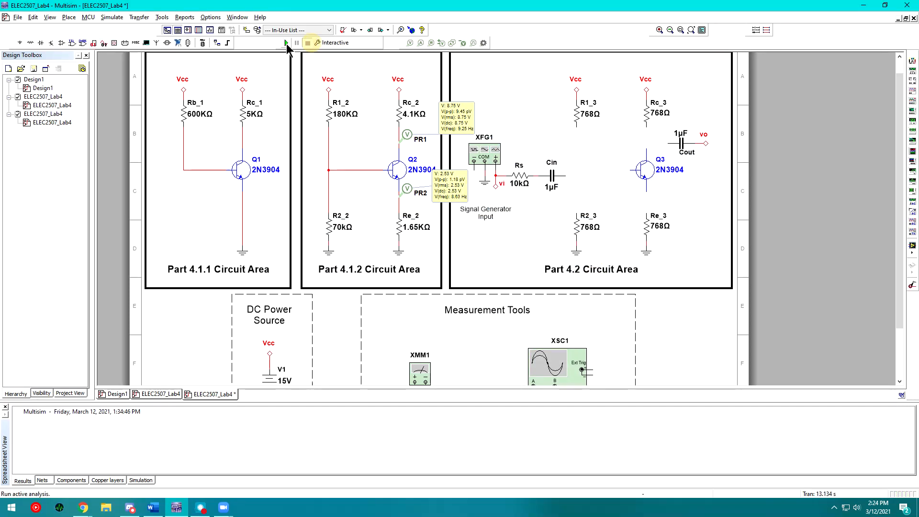
left_click(286, 43)
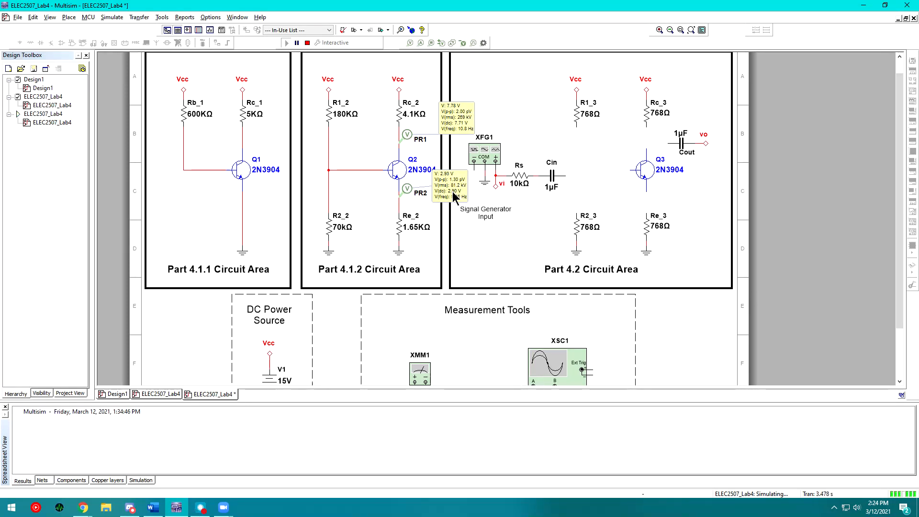
Set R2_2's resistance to 90k in the Part 4.1.2 circuit and restart the simulation.
double_click(341, 226)
double_click(565, 182)
type("90k")
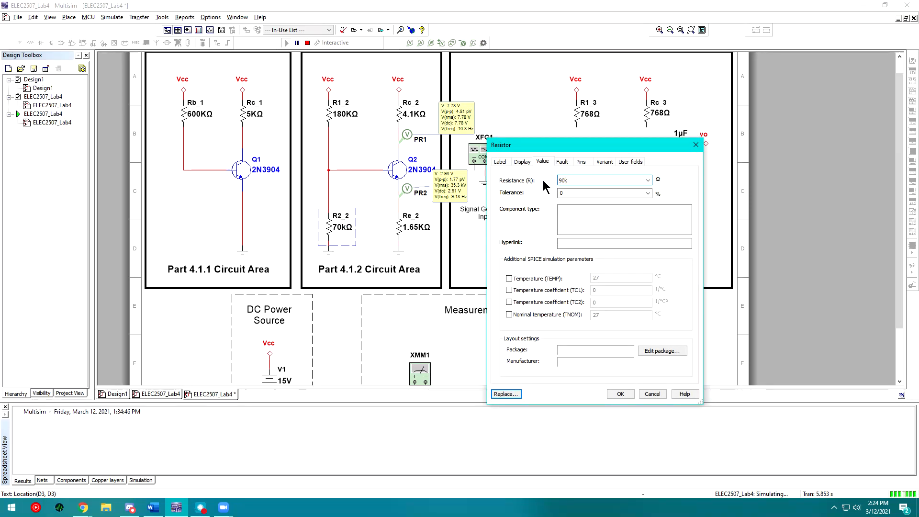
key("Return")
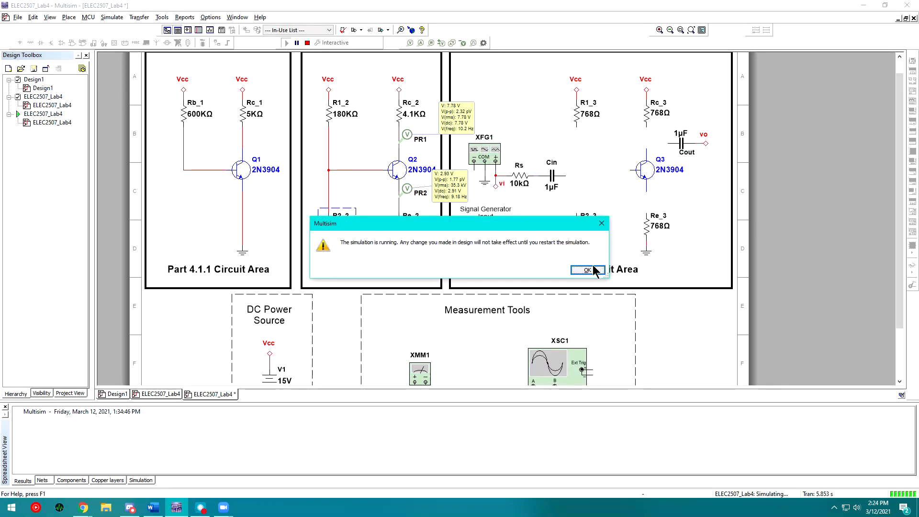
left_click(593, 270)
left_click(307, 43)
left_click(287, 43)
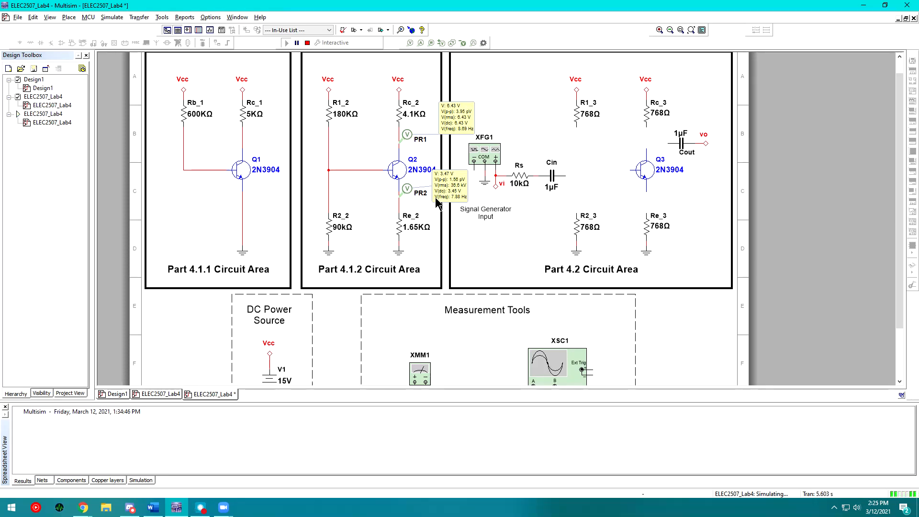
Compare the collector and emitter probe readings with the target operating point in the Word manual's section 4.1.2, returning to Multisim.
left_click(451, 191)
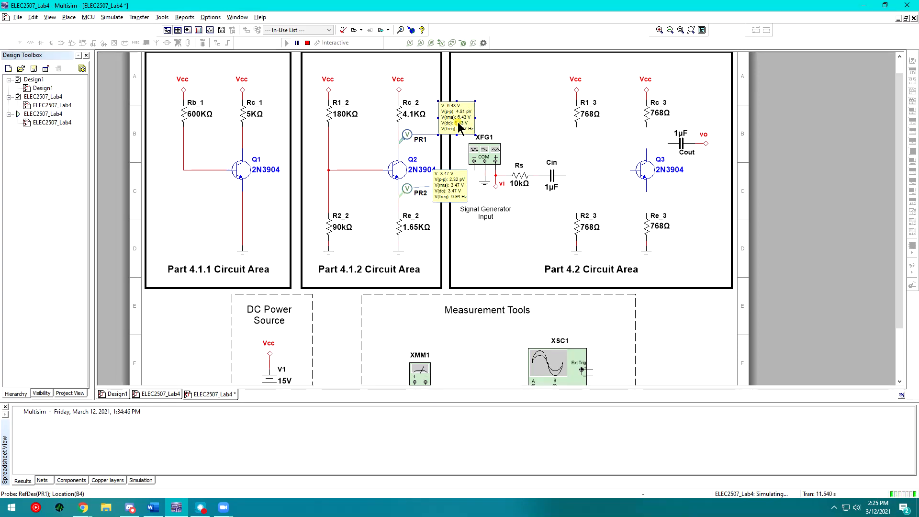
left_click(153, 507)
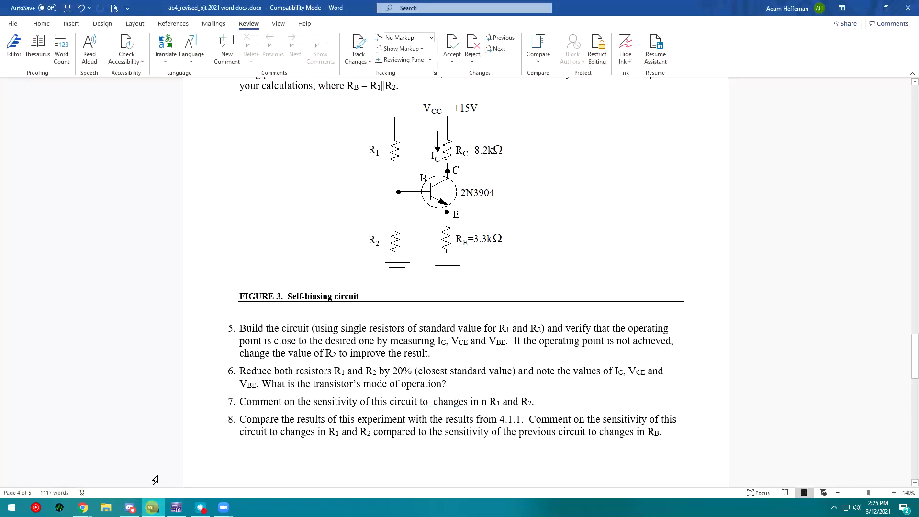
scroll(367, 353, "up", 3)
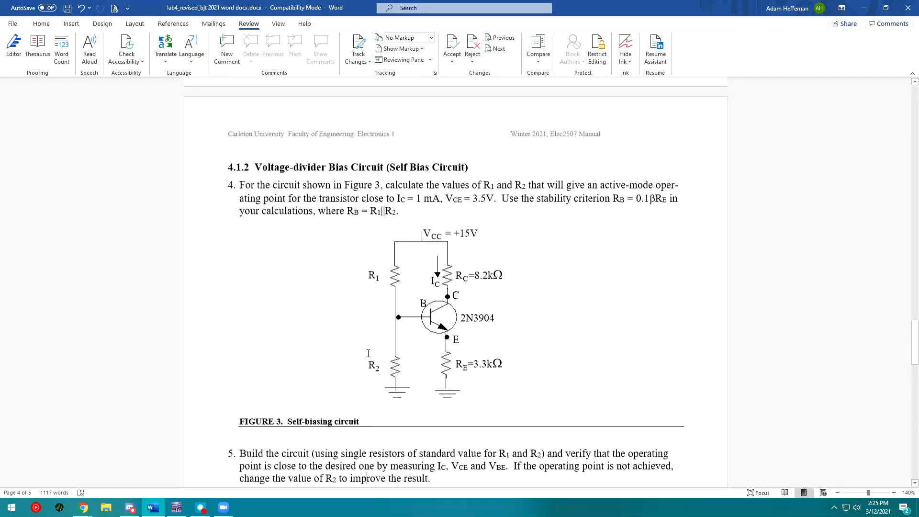
left_click_drag(462, 192, 486, 200)
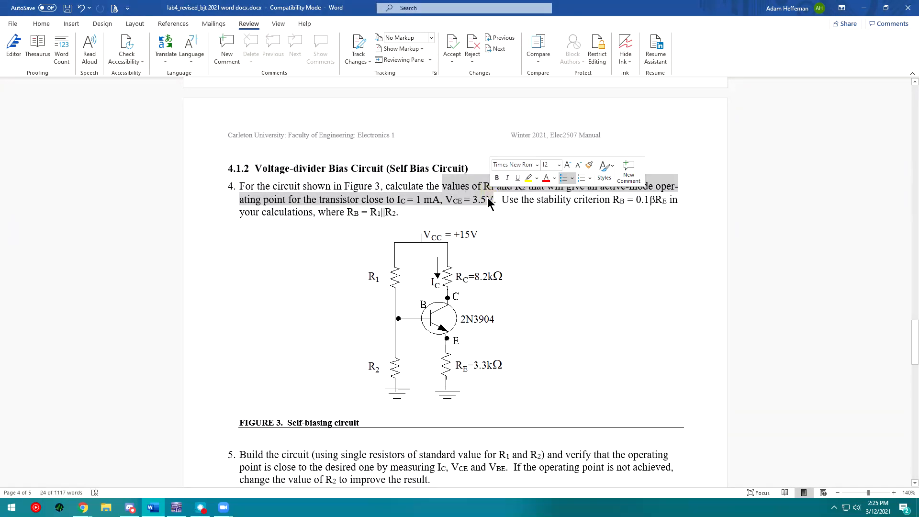
left_click(486, 199)
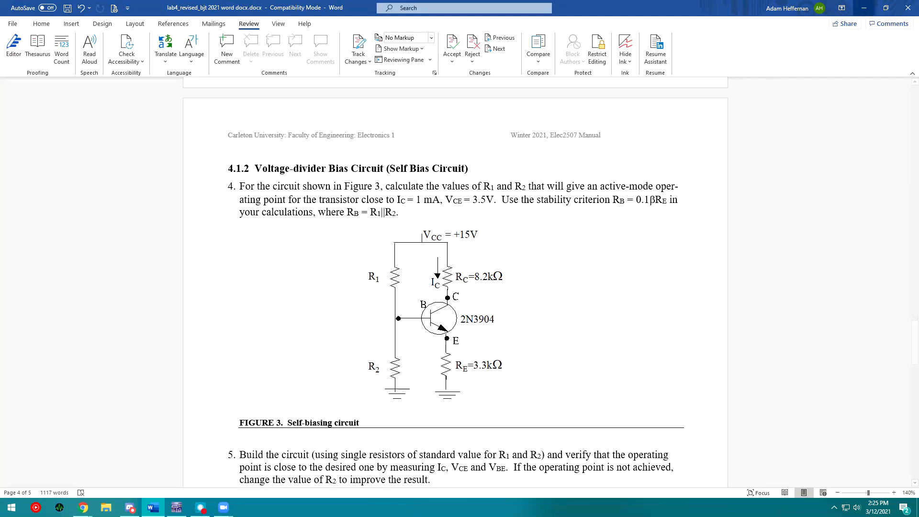
key("alt+Tab")
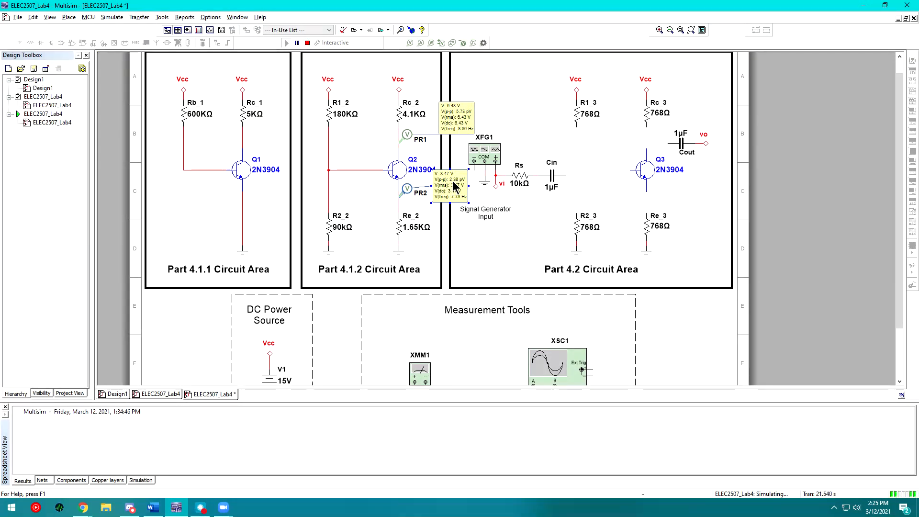
Shift the emitter probe's readout off the Q2 label and place a voltage probe on Q2's base wire with its readout above.
left_click_drag(460, 203, 462, 205)
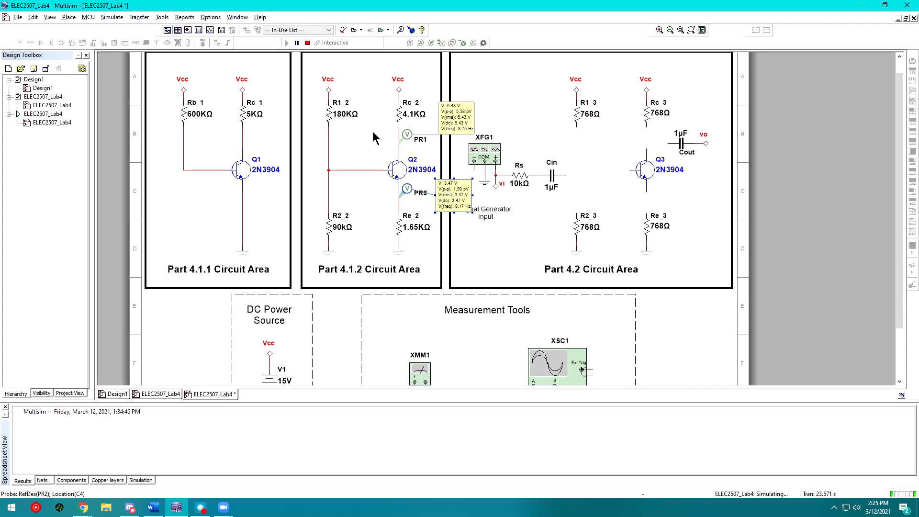
left_click(410, 43)
left_click(359, 146)
left_click(358, 170)
left_click_drag(382, 128, 361, 140)
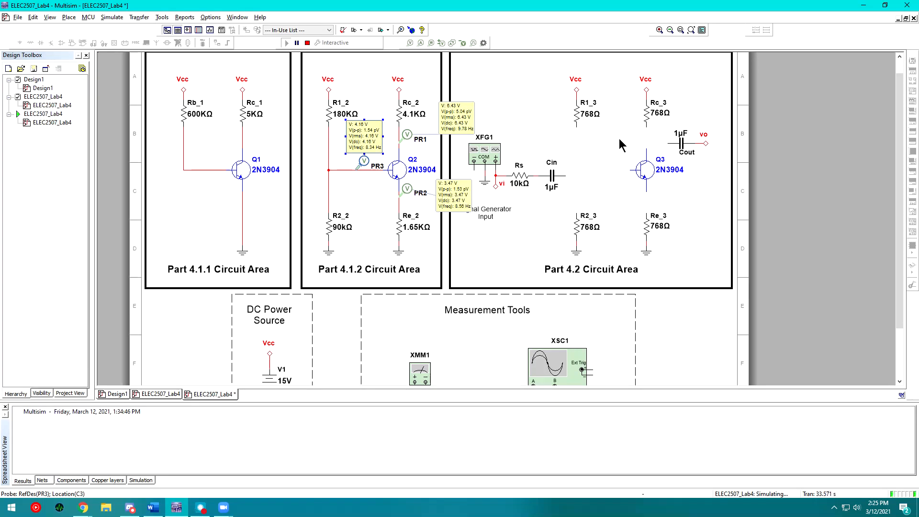
left_click(902, 25)
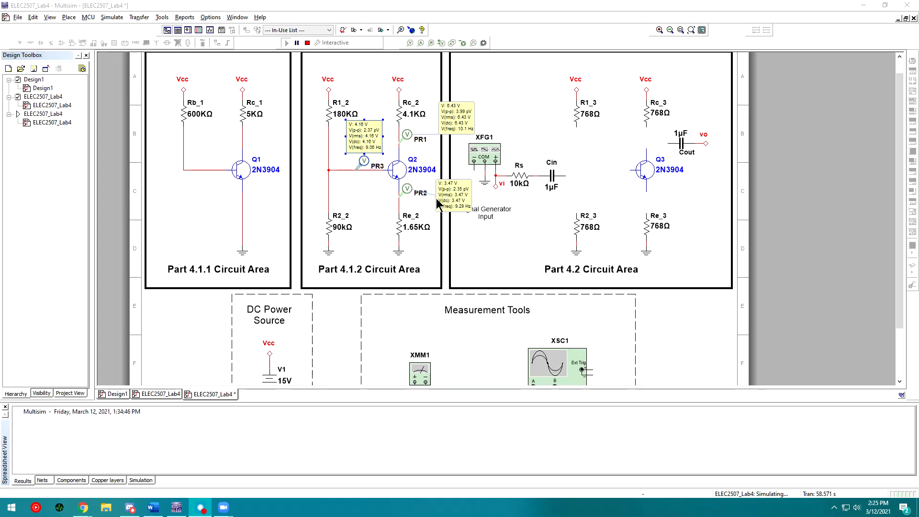
Place current probes on Q2's collector wire below Rc_2 and on its base wire, moving both readouts above the circuit.
left_click(420, 43)
left_click(400, 128)
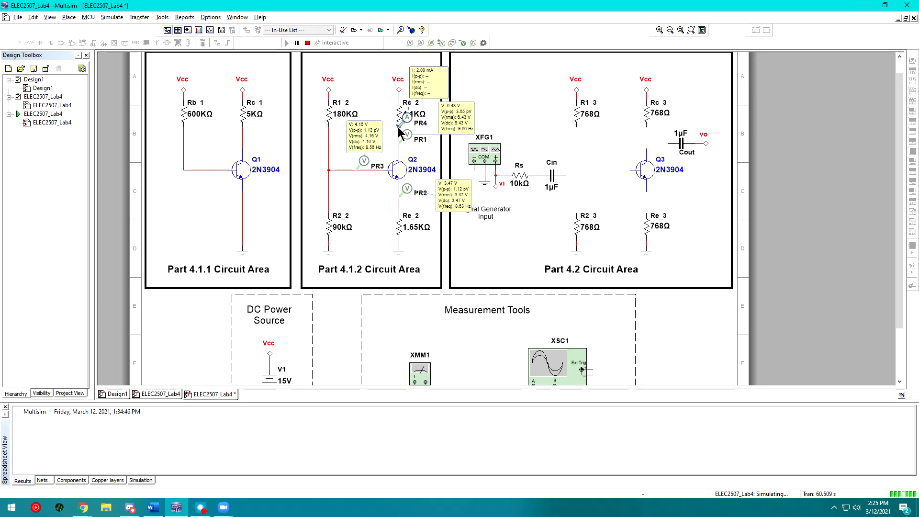
left_click_drag(435, 91, 440, 85)
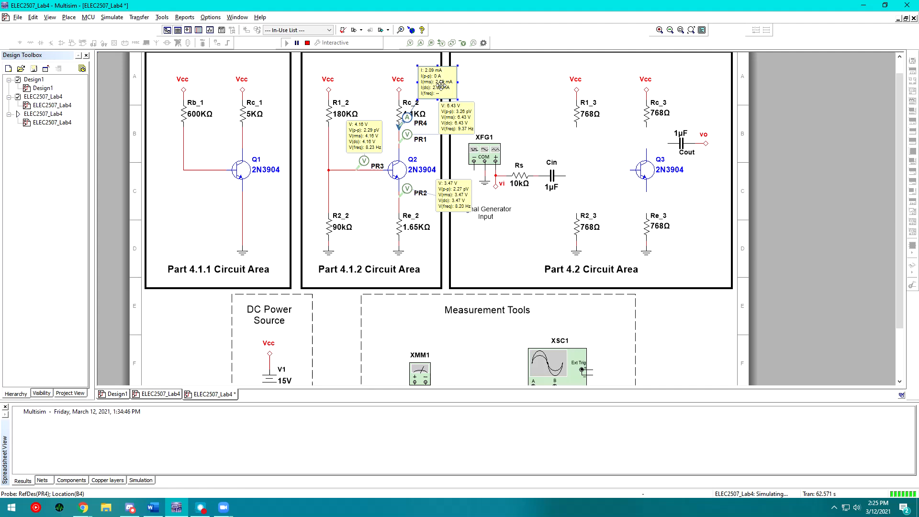
left_click(421, 42)
left_click(339, 169)
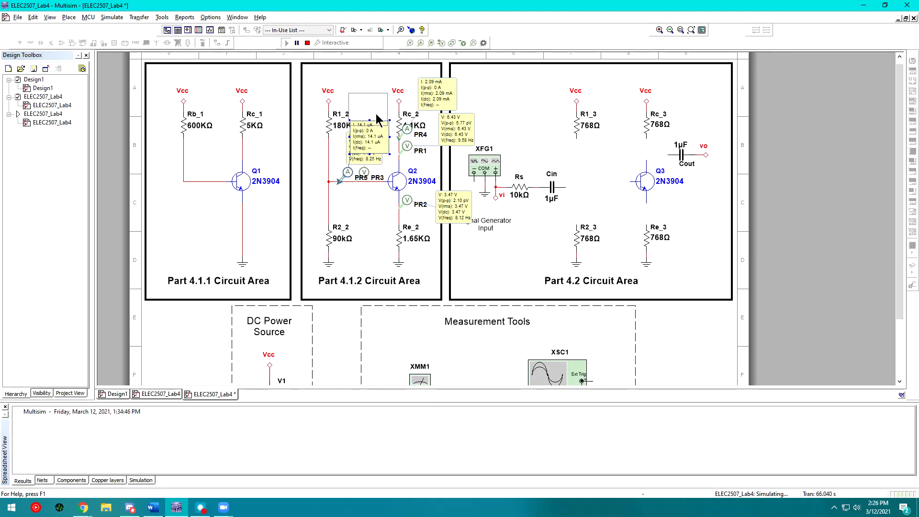
left_click_drag(378, 142, 374, 97)
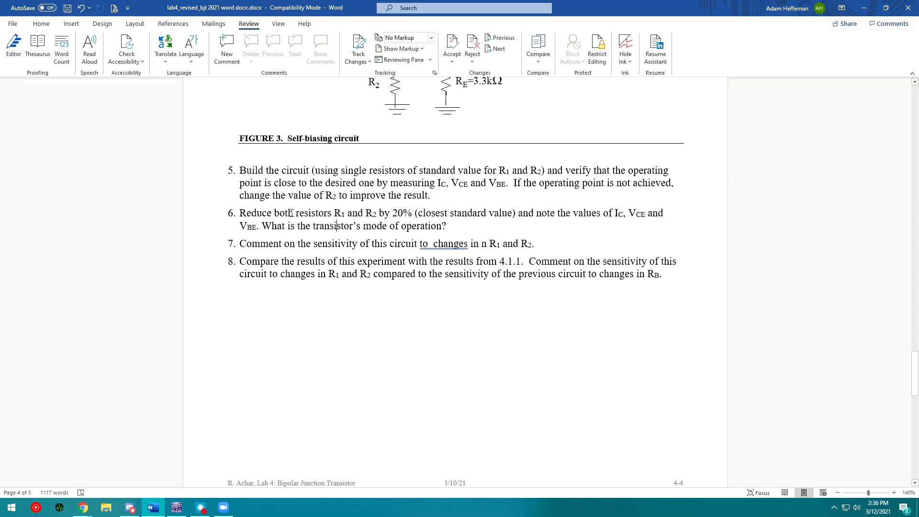
Check item 6 of the Word manual, switch to Multisim and set R1_2's resistance to 144K in the Part 4.1.2 circuit.
left_click(232, 212)
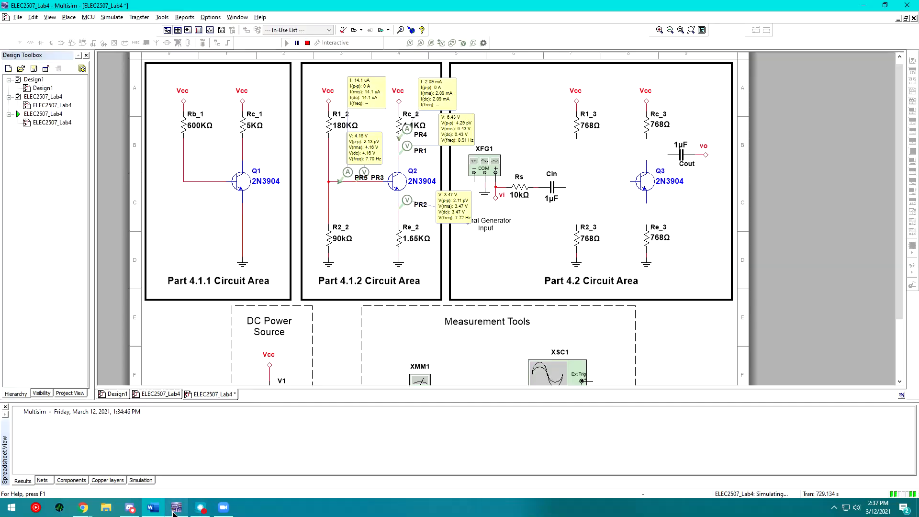
left_click(176, 508)
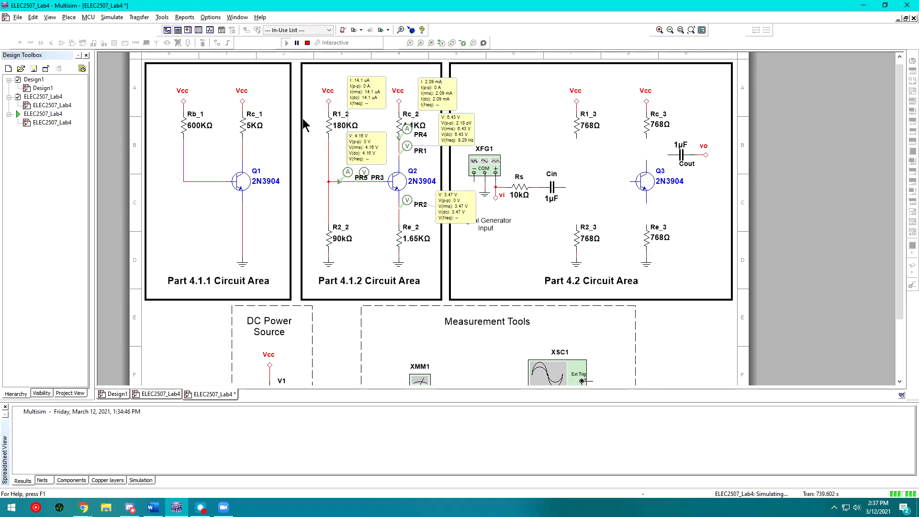
double_click(349, 135)
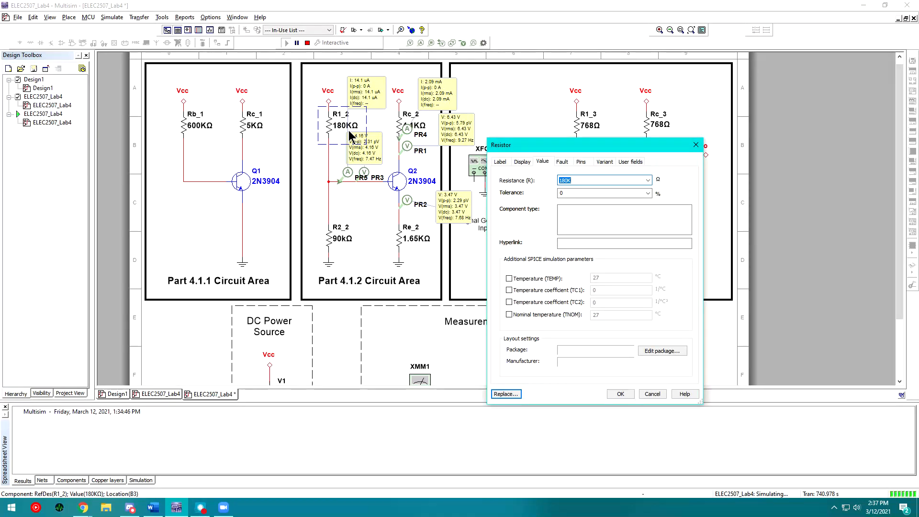
type("k")
key("Return")
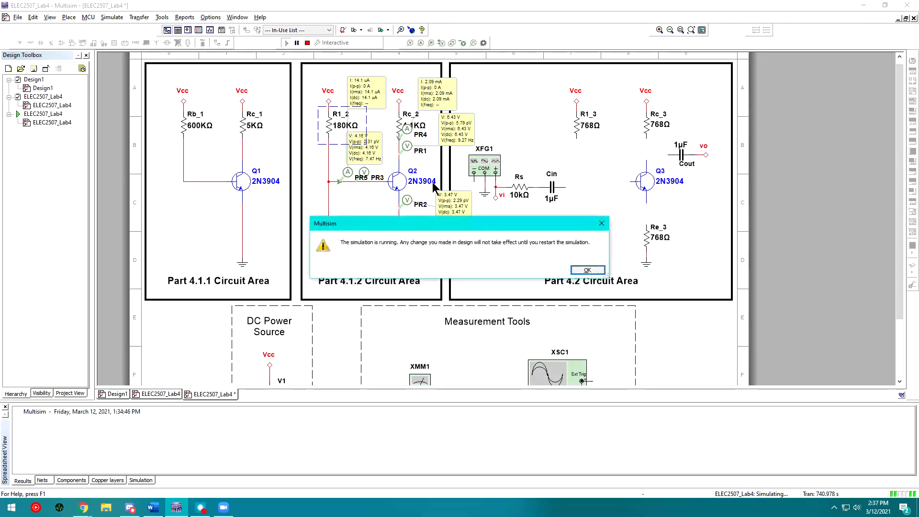
left_click(587, 269)
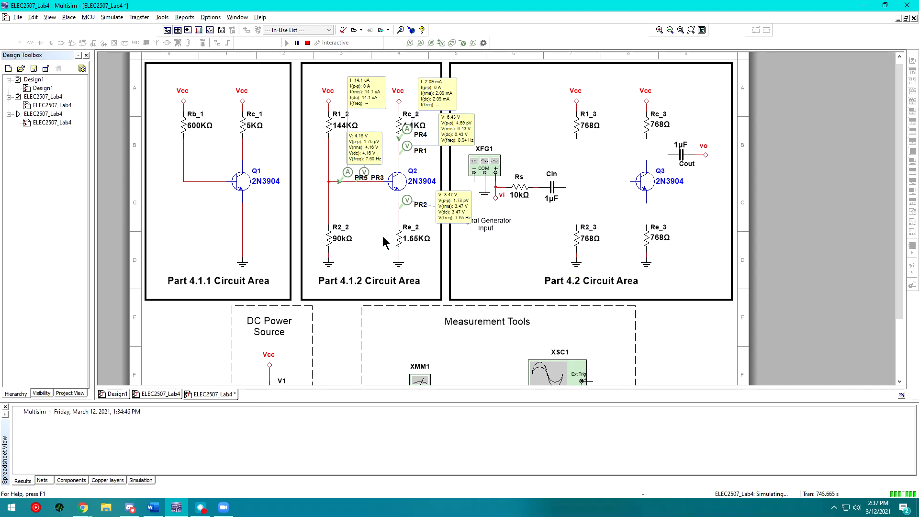
Set R2_2's resistance to 72K in the Part 4.1.2 circuit and restart the simulation.
left_click(350, 243)
double_click(351, 244)
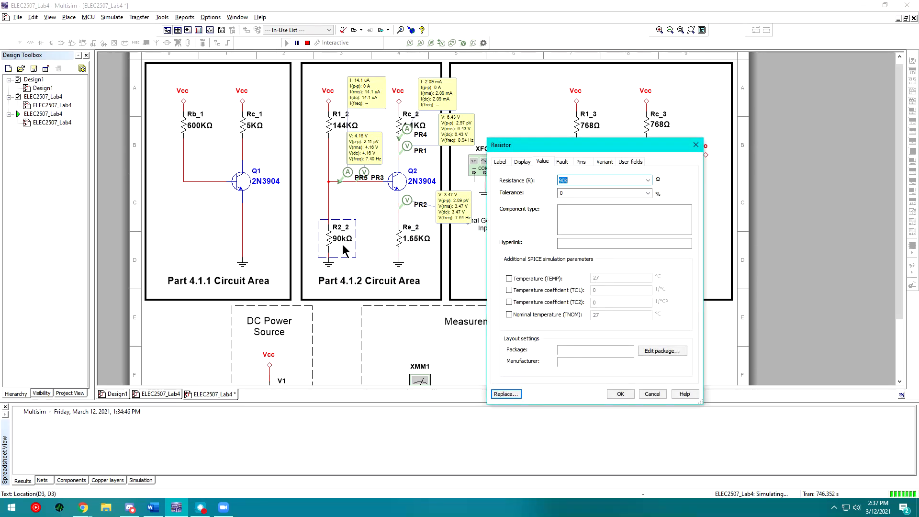
type("72K")
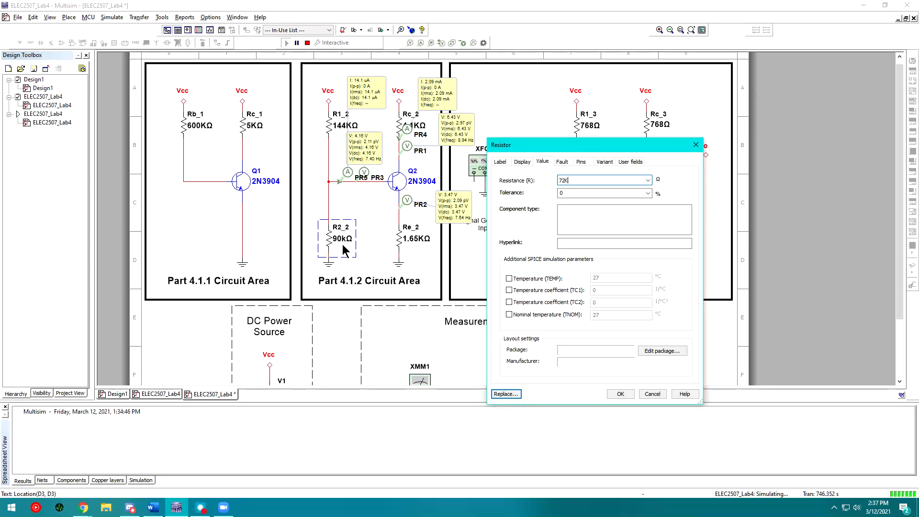
key("Return")
left_click(588, 270)
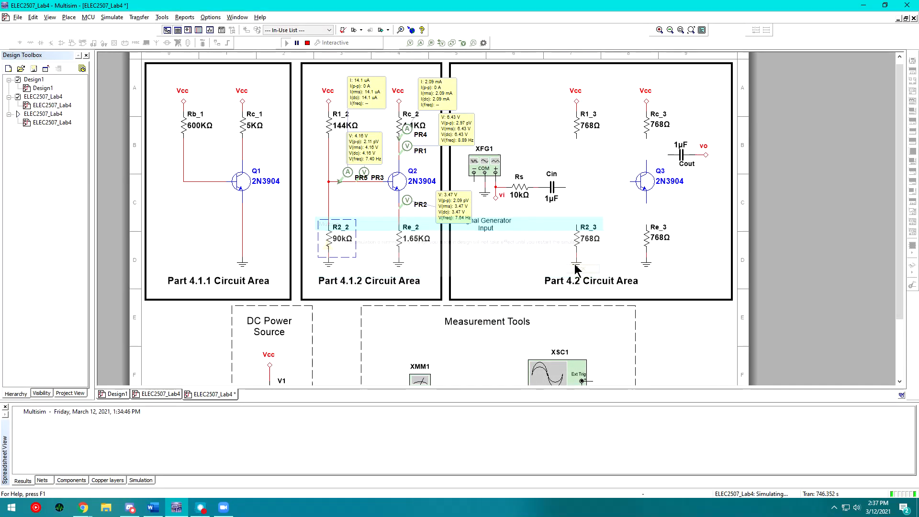
left_click(307, 43)
left_click(286, 43)
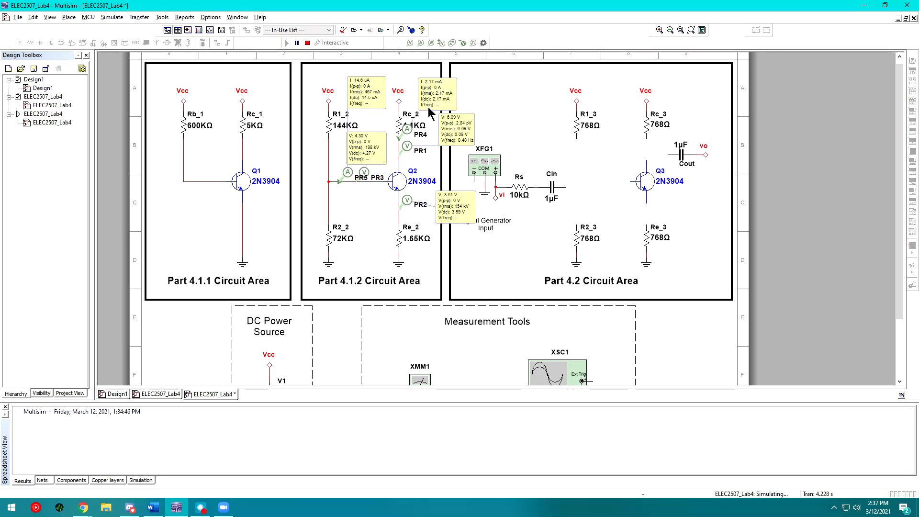
Switch to the Word manual and read items 6 to 8 on the 20% resistor reduction, circuit sensitivity and comparison with 4.1.1.
left_click(153, 507)
left_click(271, 235)
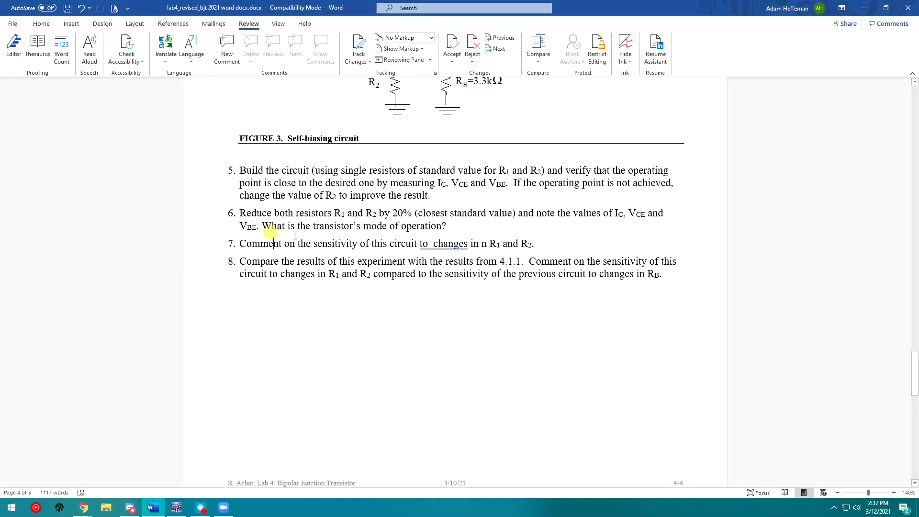
left_click_drag(312, 241, 535, 245)
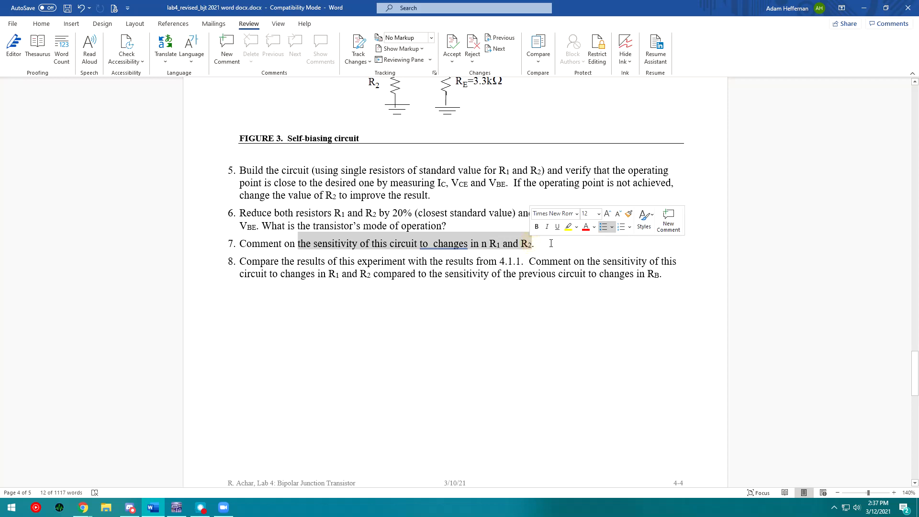
left_click(543, 255)
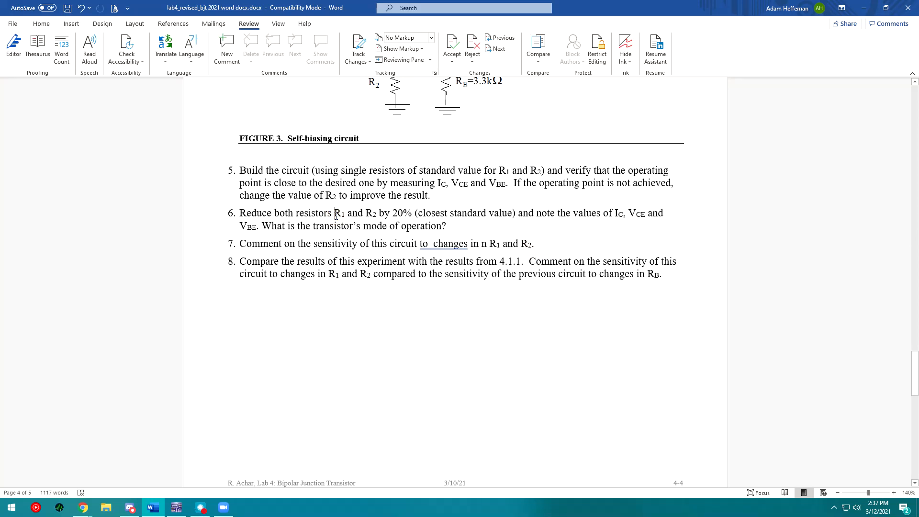
left_click_drag(297, 226, 447, 226)
key("Right")
left_click_drag(615, 215, 248, 225)
left_click(251, 227)
left_click_drag(259, 255, 576, 264)
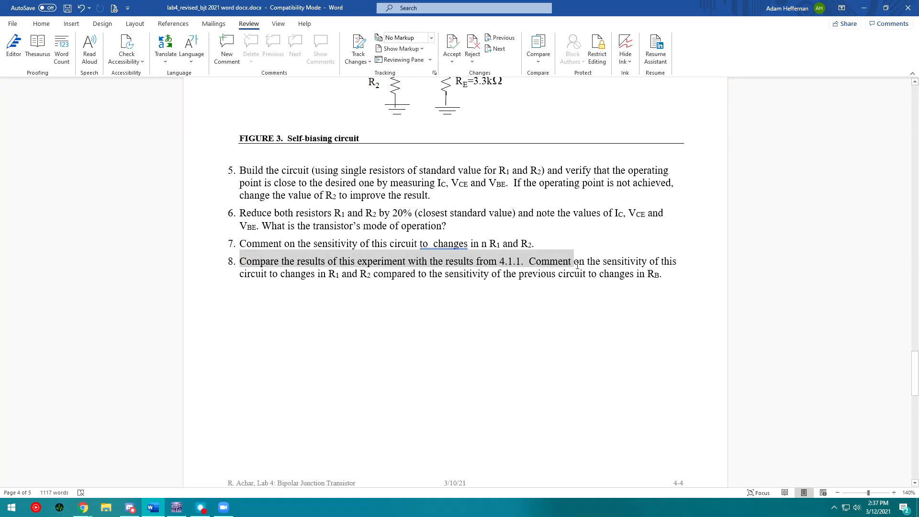
left_click(577, 265)
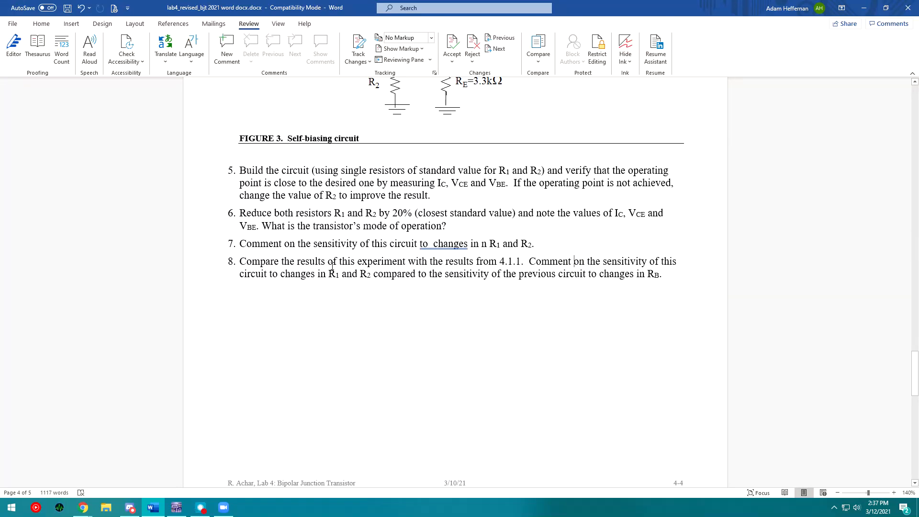
Review the prelab bias designs and section 4.1 in the manual, ending at the 4.2 BJT Amplifier design criteria and Figure 4.
scroll(380, 189, "up", 5)
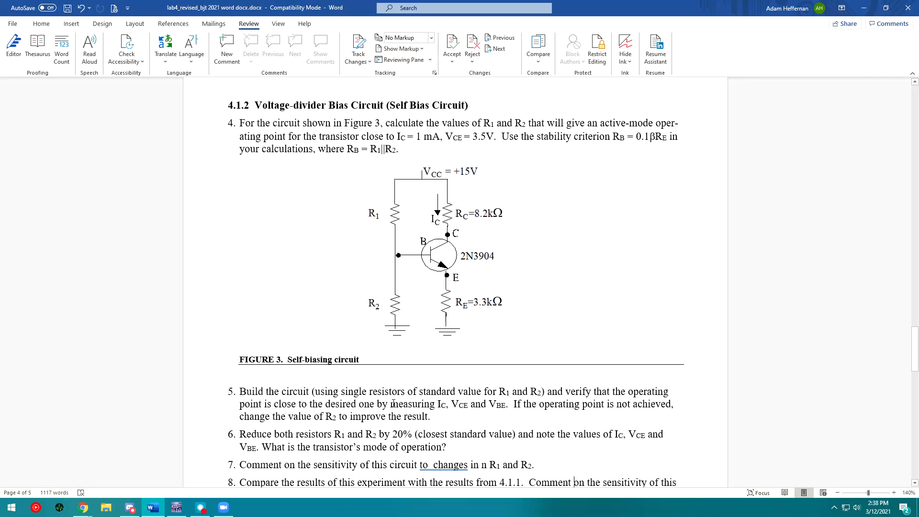
scroll(392, 404, "up", 10)
scroll(423, 377, "up", 20)
scroll(421, 372, "up", 15)
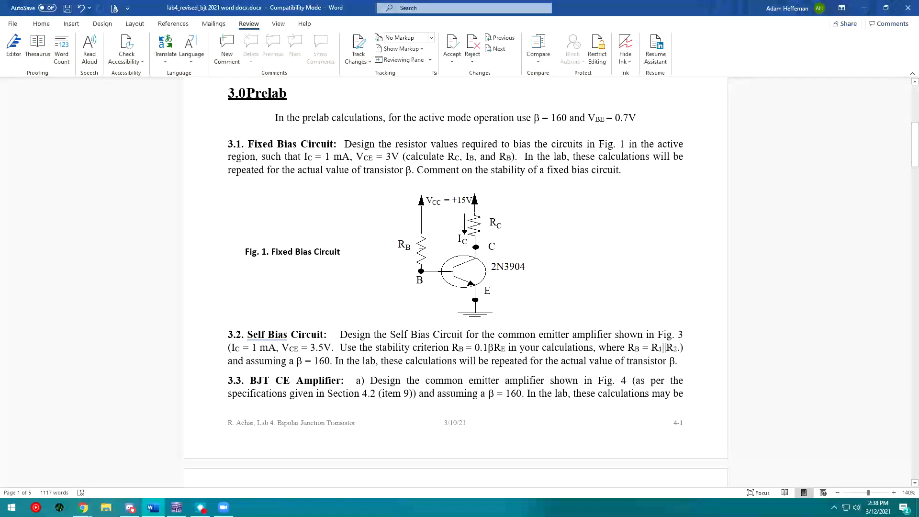
scroll(428, 235, "down", 20)
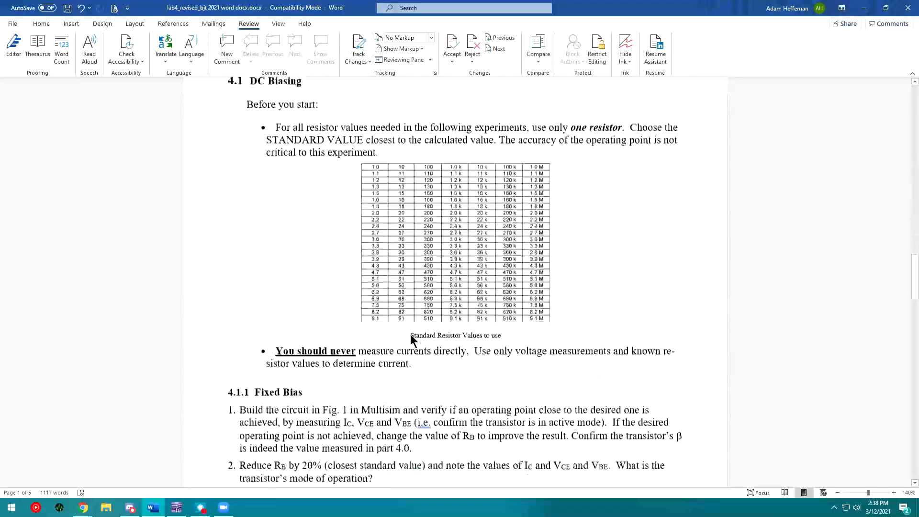
scroll(407, 308, "down", 15)
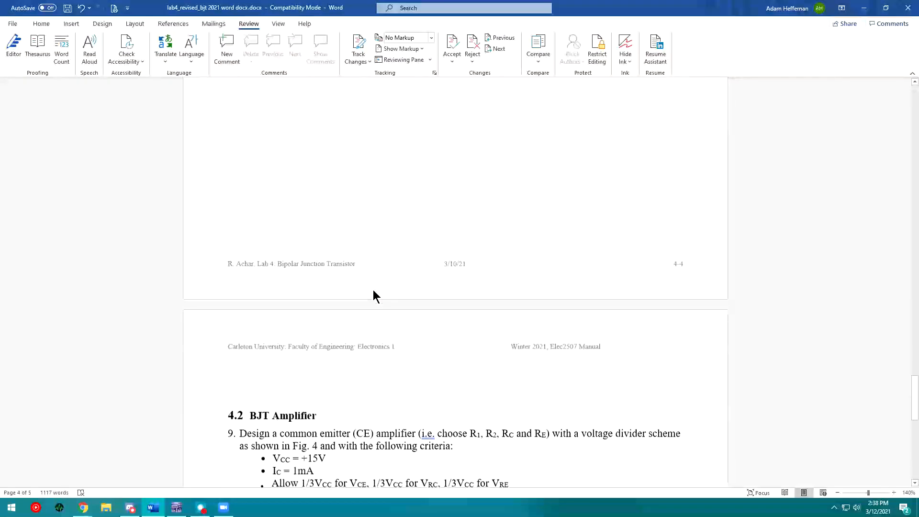
scroll(374, 290, "down", 3)
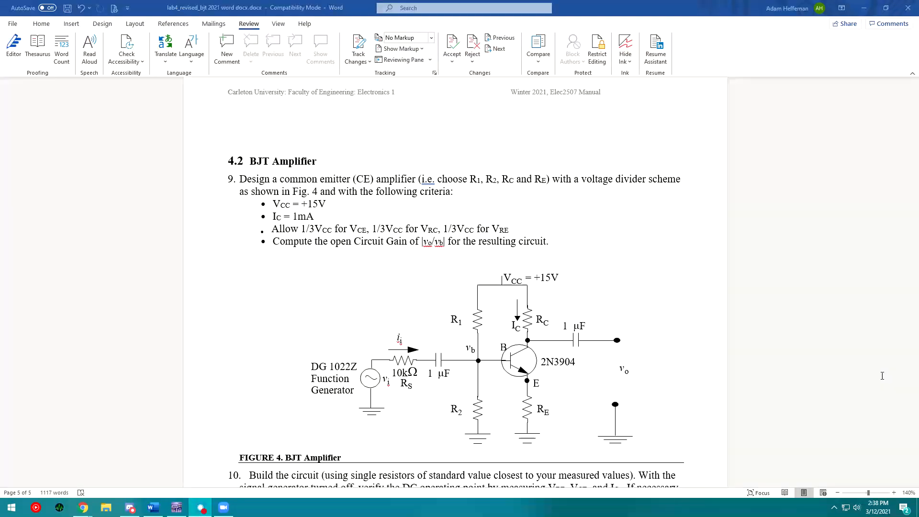
scroll(639, 315, "down", 1)
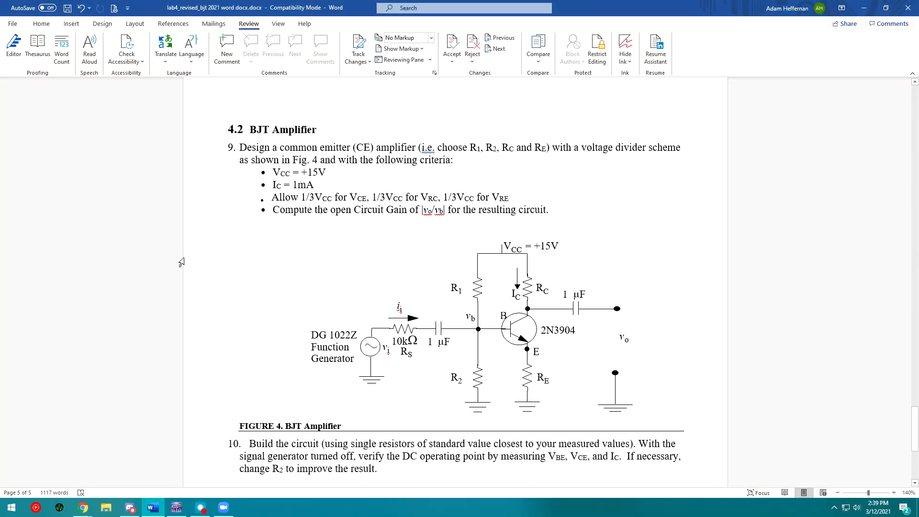
Return to Multisim and set Re_3's resistance to 2.5K in the Part 4.2 circuit.
left_click(864, 8)
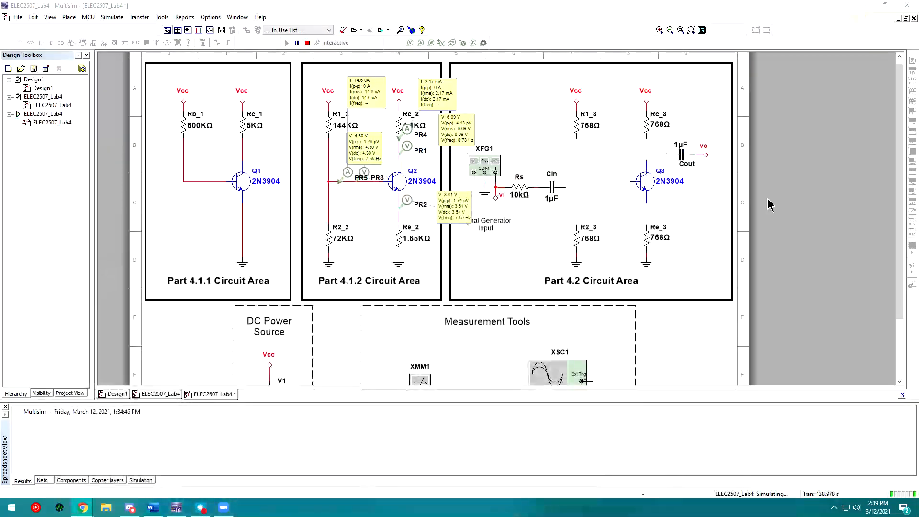
double_click(661, 234)
type("2.5K")
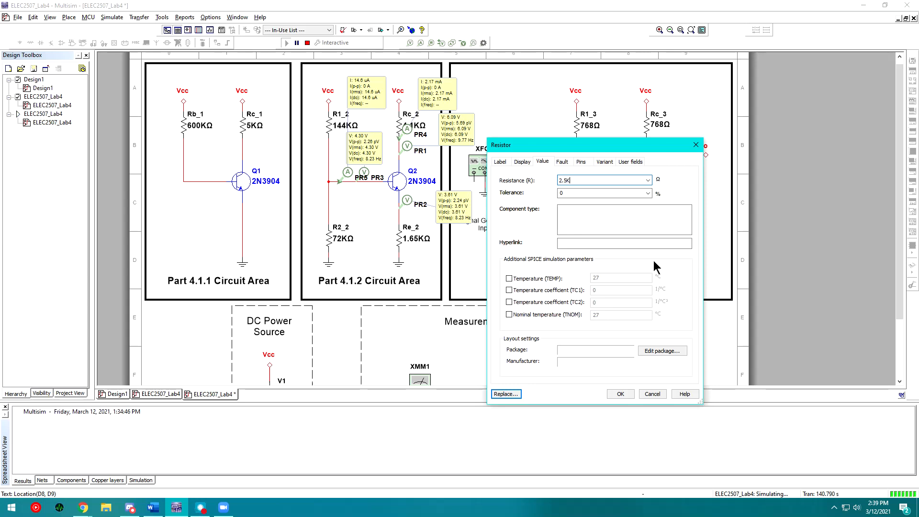
key("Return")
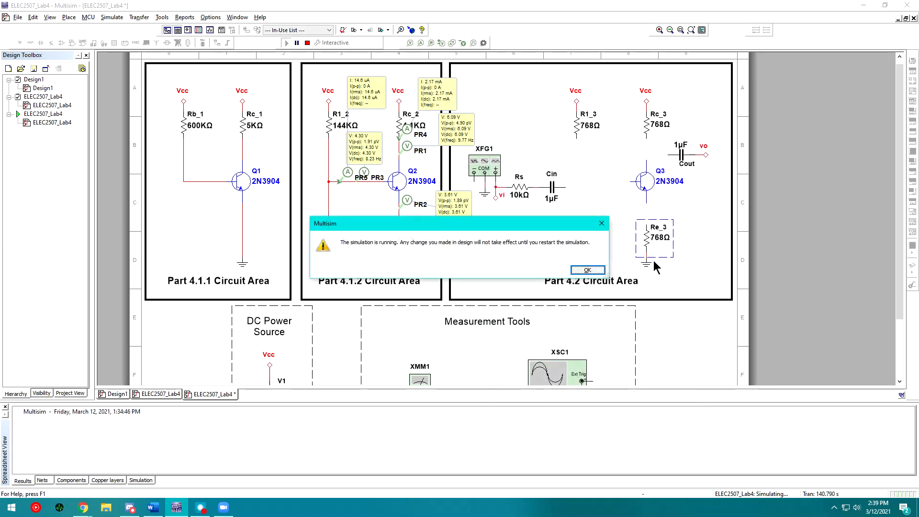
left_click(588, 270)
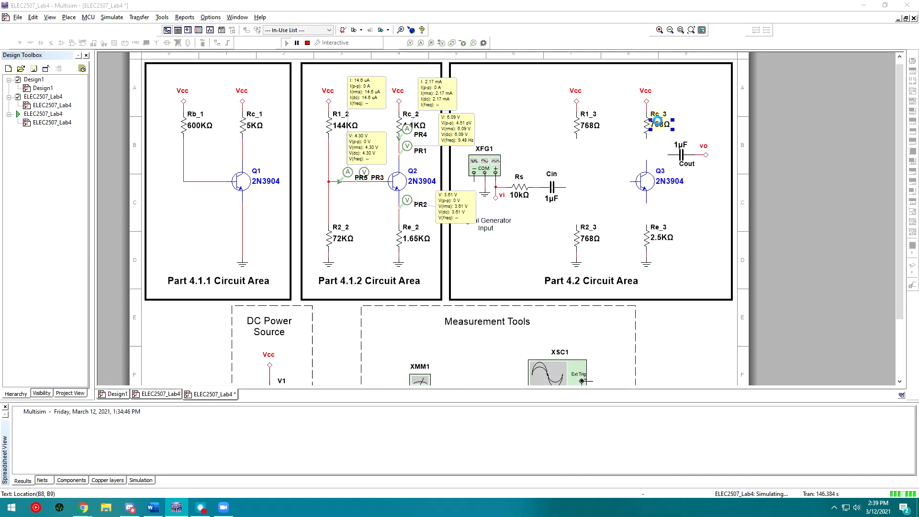
Set Rc_3's resistance to 2.5K in the Part 4.2 circuit.
double_click(657, 124)
type("2.5k")
key("Return")
left_click(588, 270)
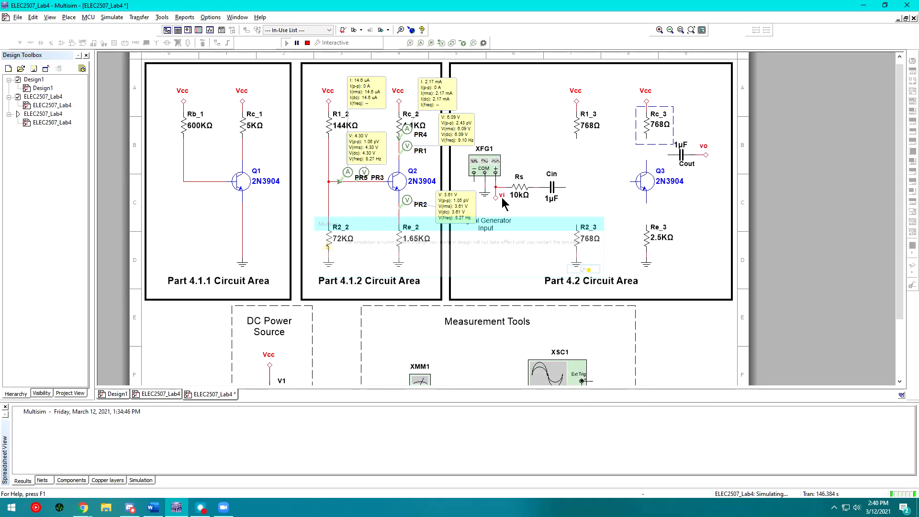
Stop the simulation and delete all five voltage and current probes from the Part 4.1.2 circuit.
left_click(307, 43)
left_click(373, 151)
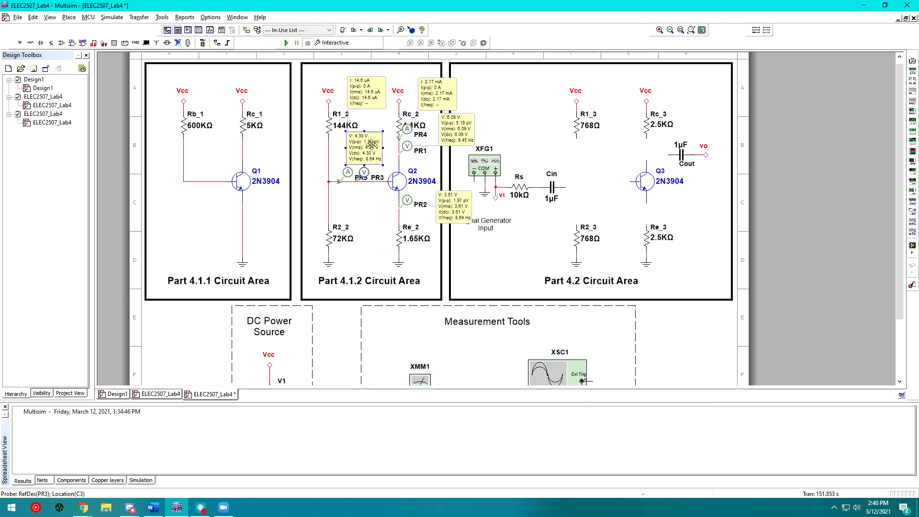
key("Delete")
left_click(366, 92)
key("Delete")
left_click(443, 96)
key("Delete")
left_click(453, 130)
key("Delete")
left_click(450, 202)
key("Delete")
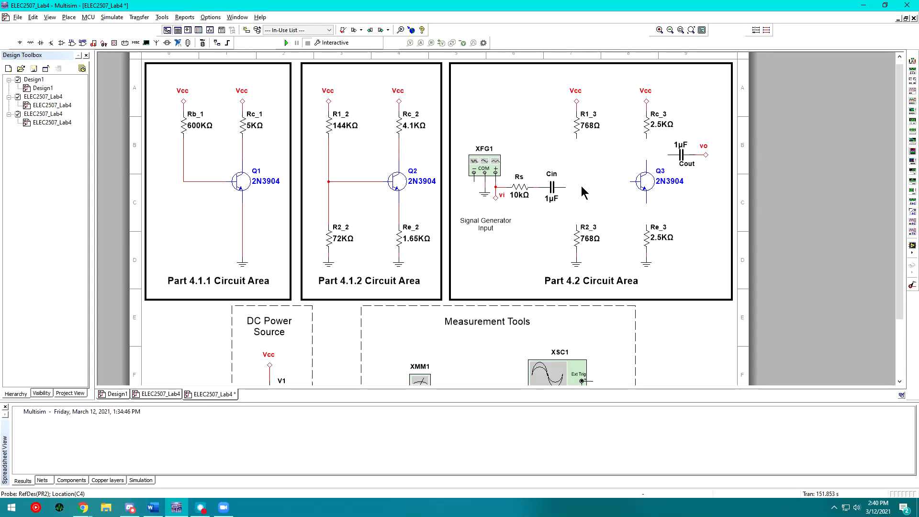
Wire Cin to Q3's base and connect R1_3 and R2_3 to that base wire in the Part 4.2 circuit.
left_click(629, 181)
left_click(575, 136)
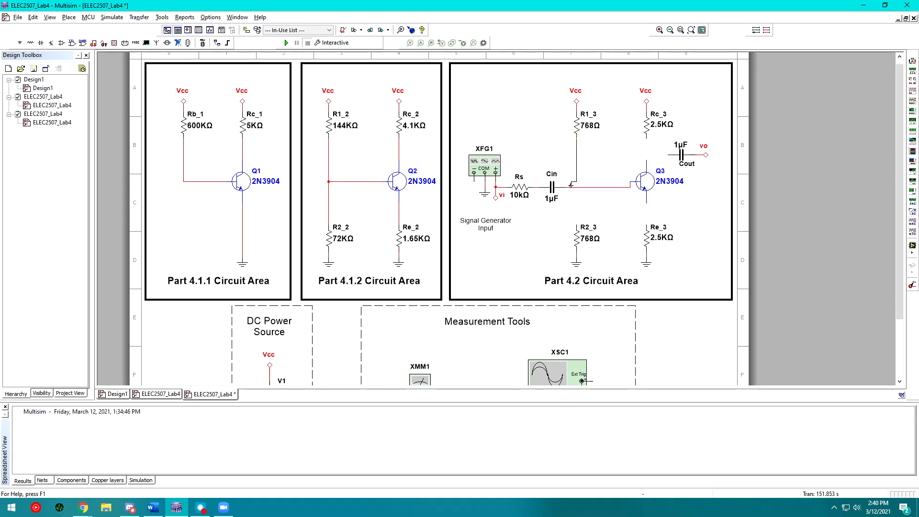
left_click(575, 187)
left_click(576, 187)
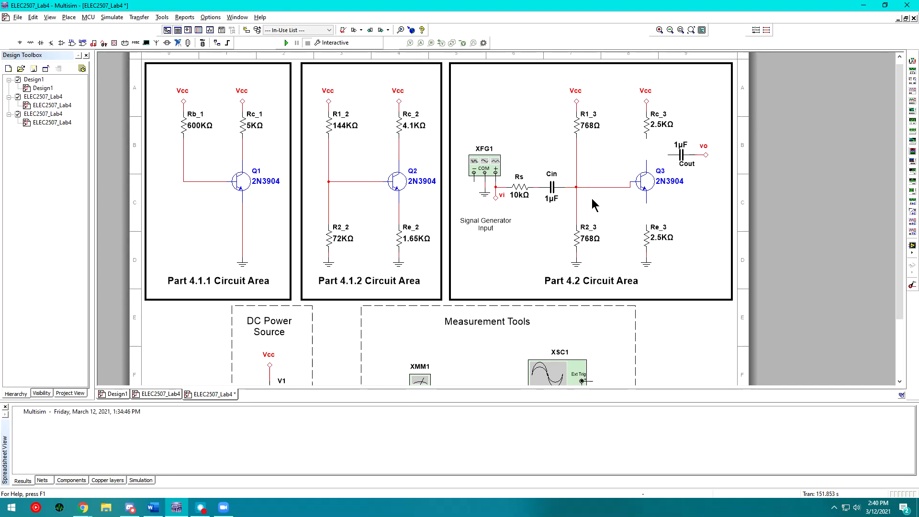
Wire Re_3 to Q3's emitter, and Rc_3 and Cout to Q3's collector.
left_click(647, 223)
left_click(646, 161)
left_click(646, 139)
left_click(646, 155)
Check the Part 4.2 build instructions in the Word manual, and set R2_3 to 50k and R1_3 to 116k in Multisim.
key("alt+p")
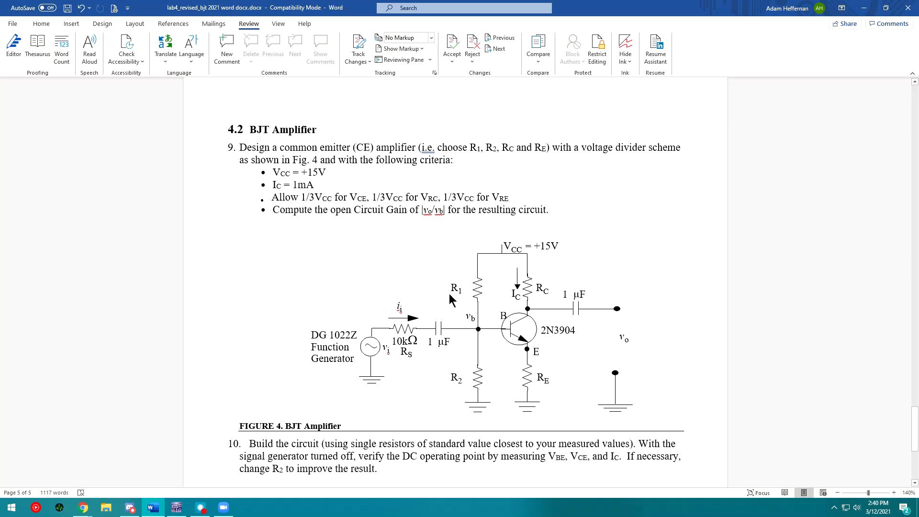
scroll(454, 293, "down", 3)
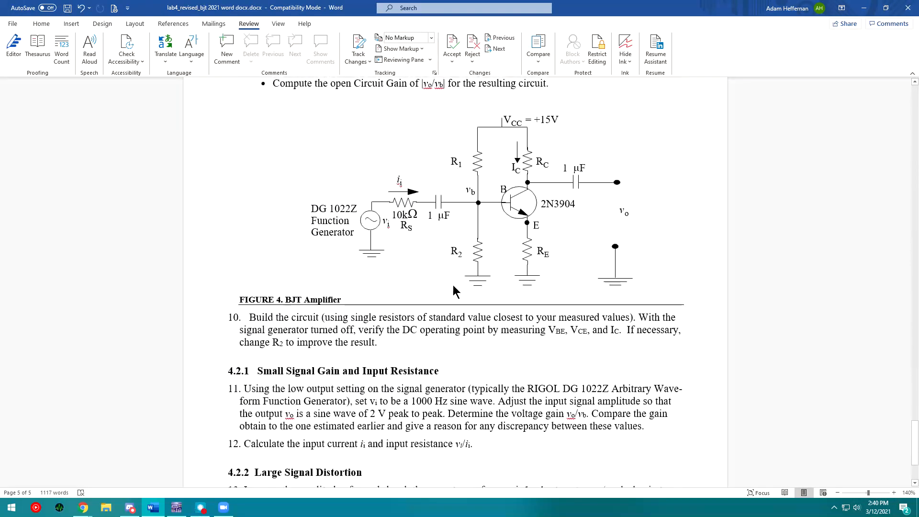
scroll(455, 288, "down", 1)
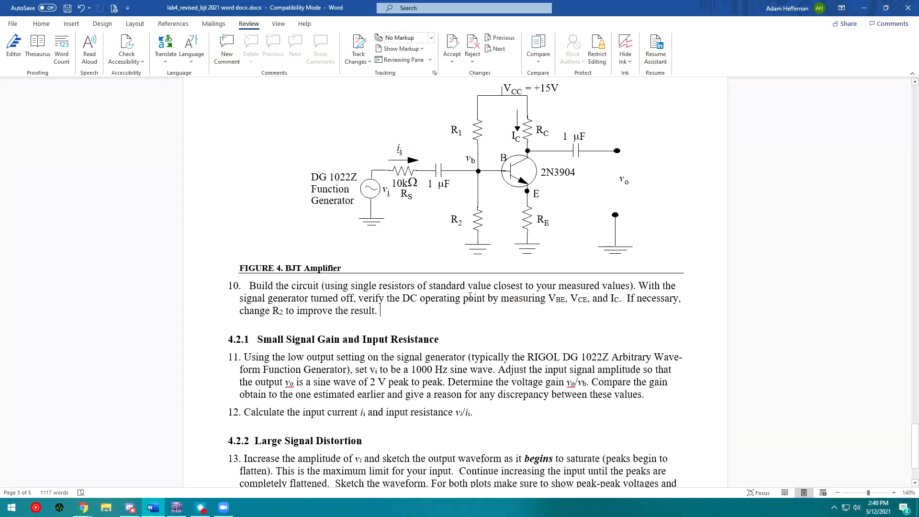
key("alt+Tab")
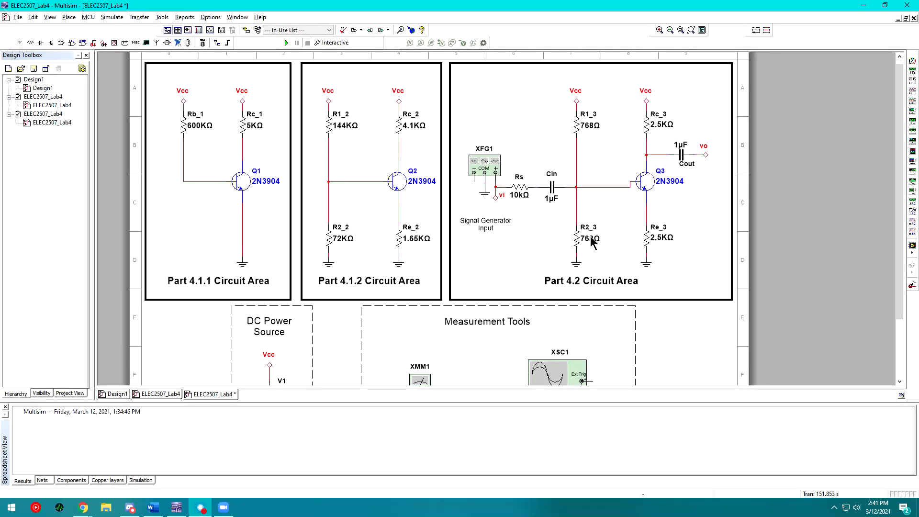
double_click(592, 241)
type("50k")
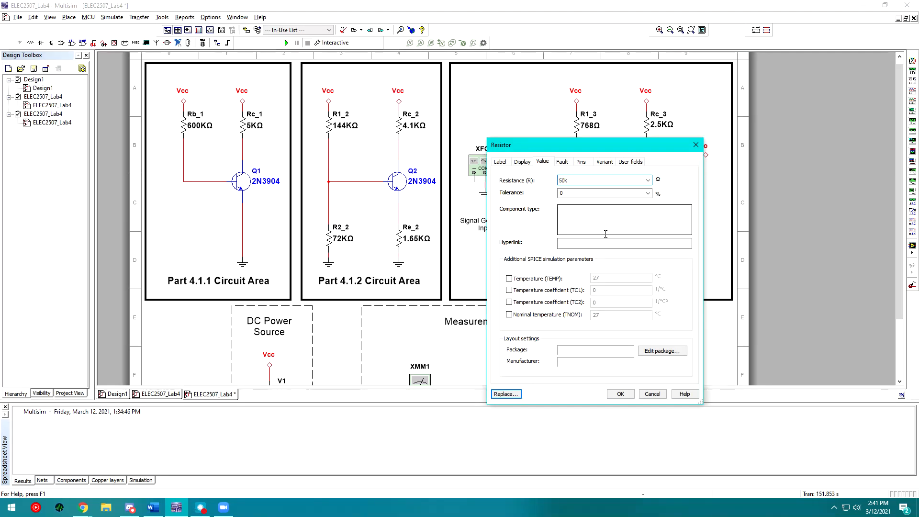
key("Return")
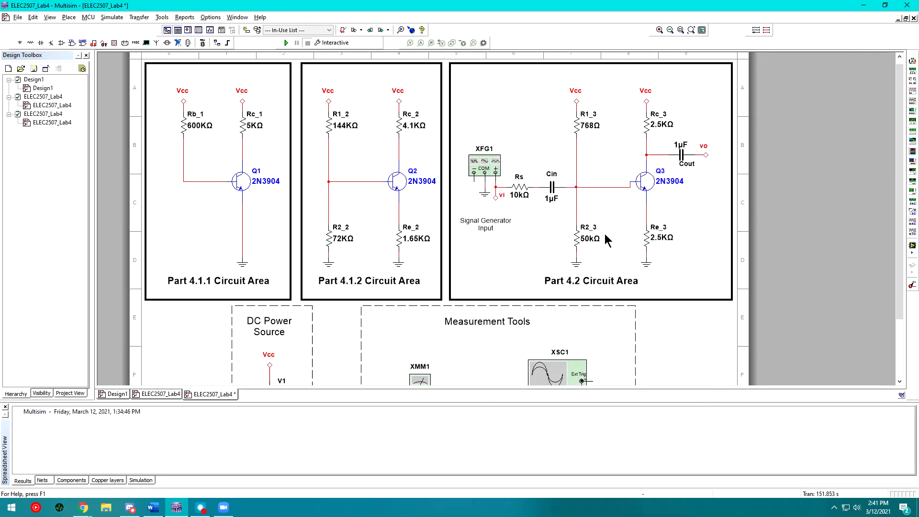
double_click(593, 134)
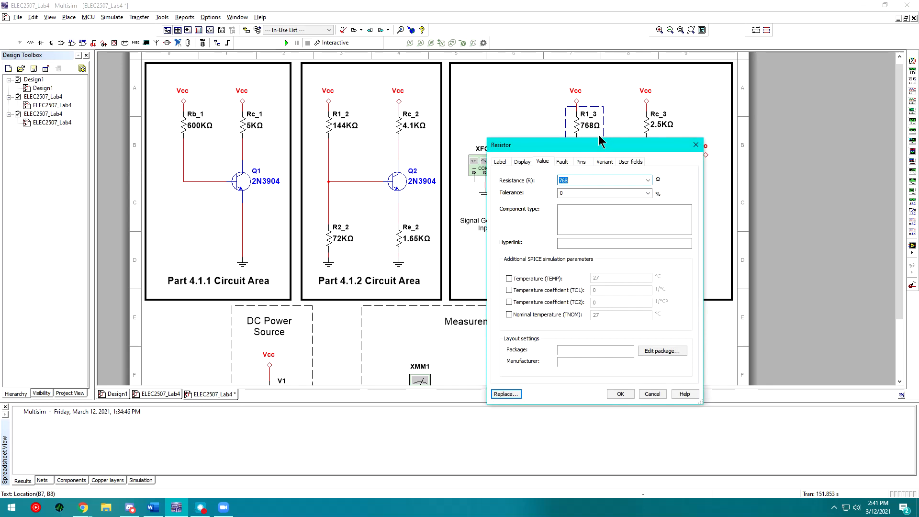
type("116K")
key("Return")
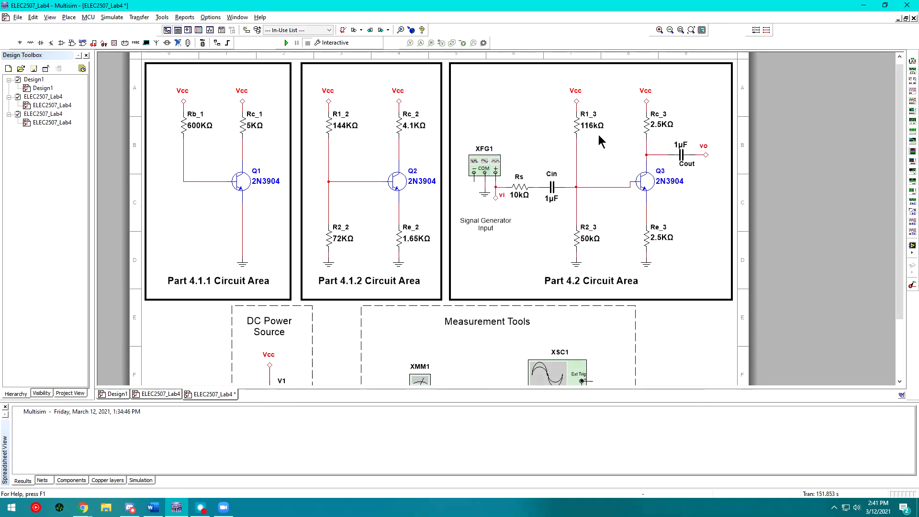
Look up the standard resistor values table in the Word manual and set R1_3's resistance to 120k in Multisim.
left_click(153, 507)
scroll(509, 196, "up", 15)
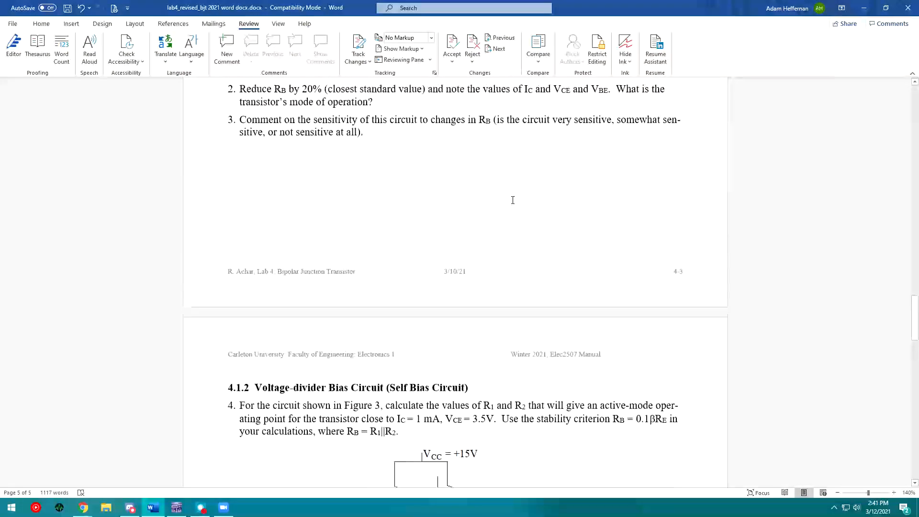
scroll(513, 200, "up", 20)
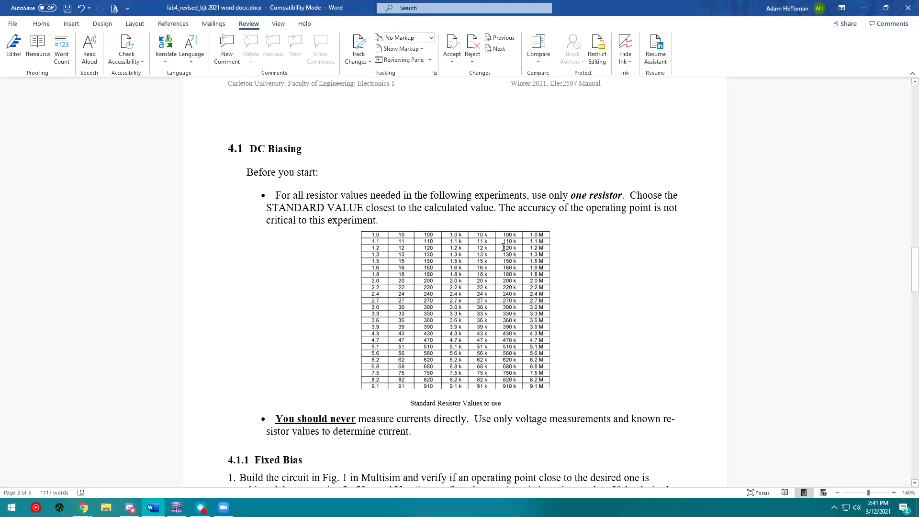
key("alt+Tab")
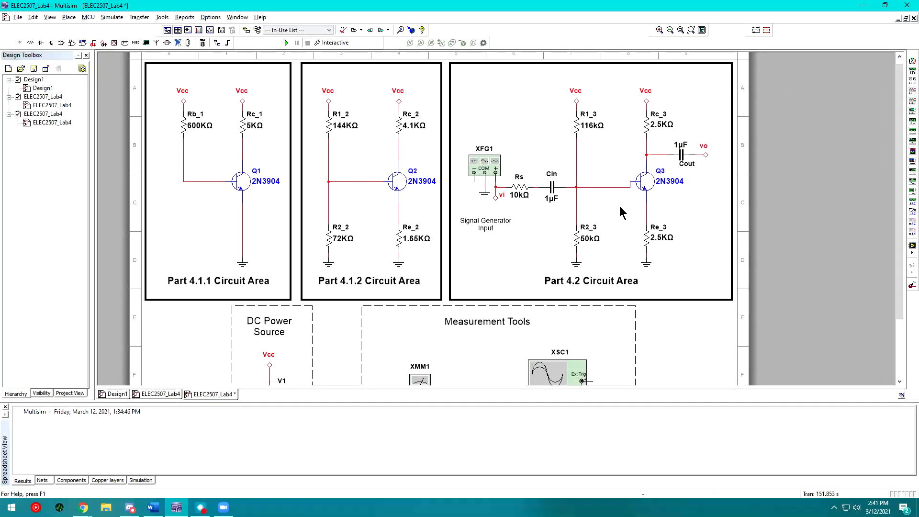
double_click(588, 130)
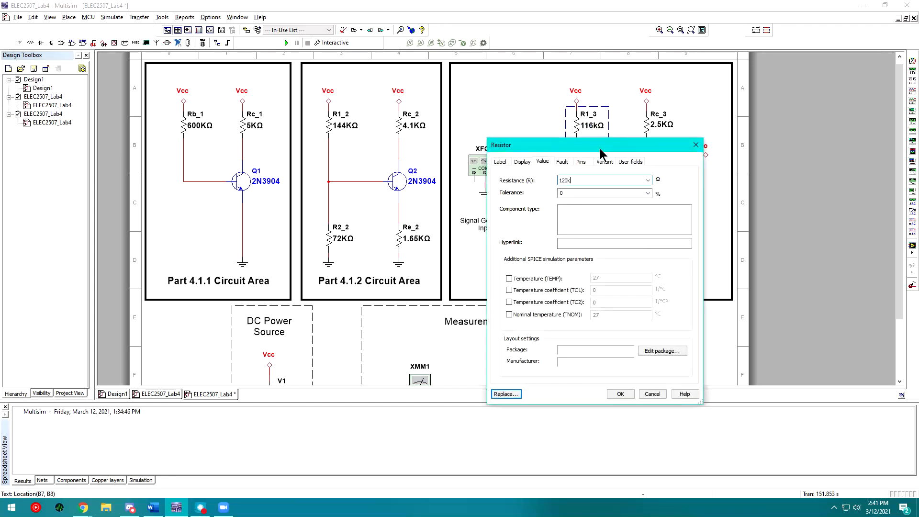
key("Return")
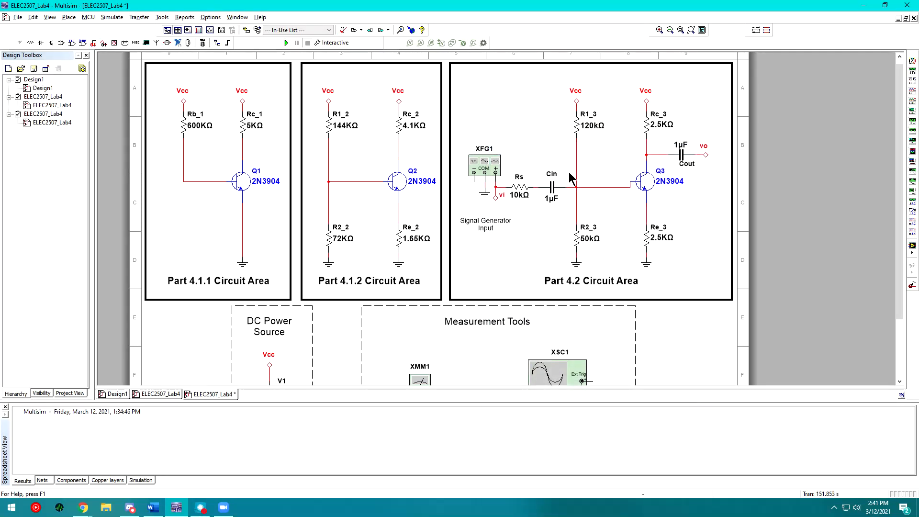
Run the simulation and place voltage probes on Q3's base wire and collector node, moving the collector readout clear of Rc_3.
left_click(286, 43)
left_click(410, 43)
left_click(599, 184)
left_click(590, 186)
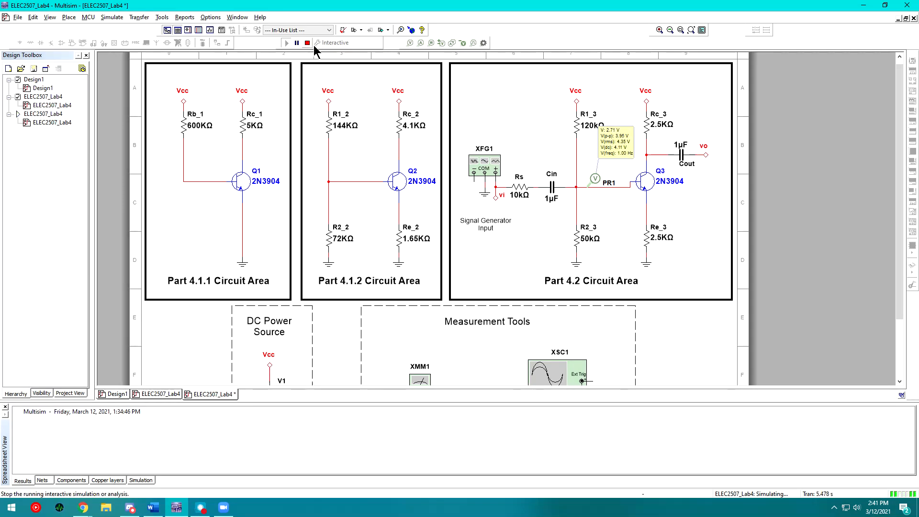
left_click(410, 42)
left_click(647, 153)
left_click_drag(678, 103, 709, 123)
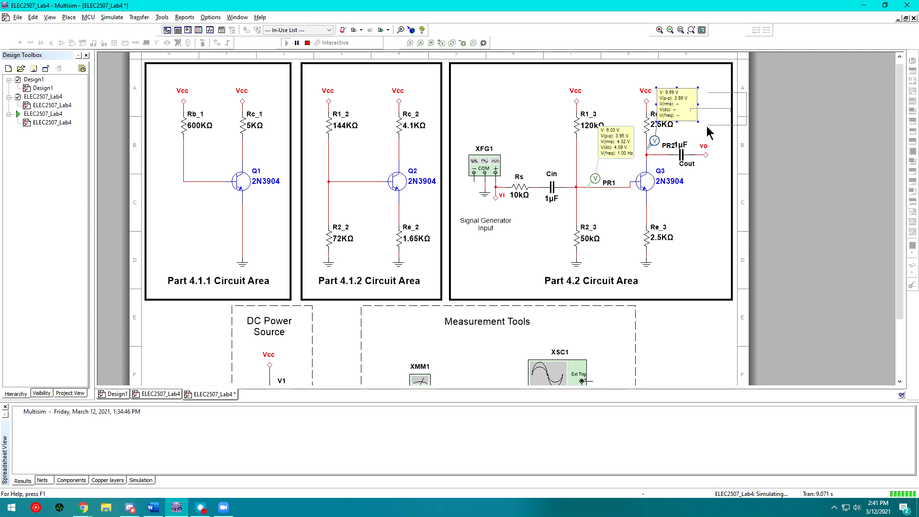
Place current probes above Rc_3 and on Q3's base wire, moving their readouts clear of the other labels.
left_click(416, 43)
left_click(649, 112)
left_click_drag(676, 68, 697, 82)
left_click(421, 43)
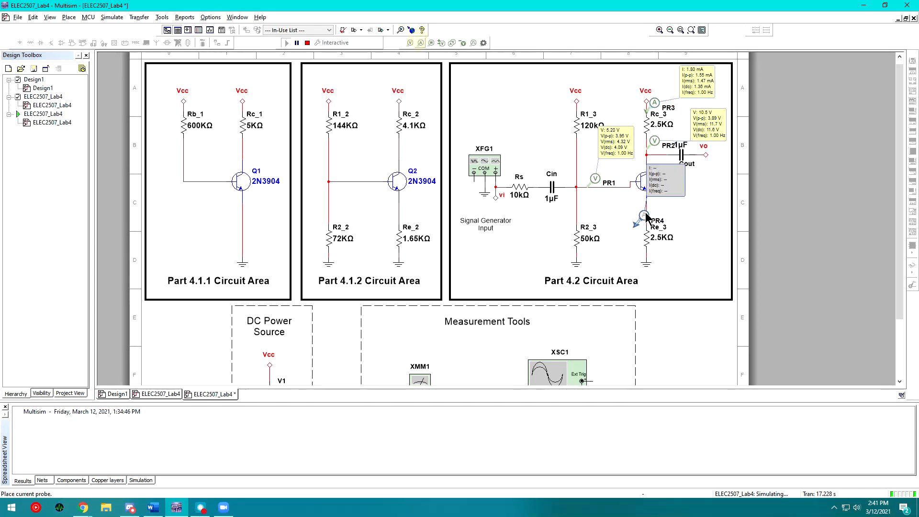
left_click(647, 209)
left_click_drag(646, 208, 604, 187)
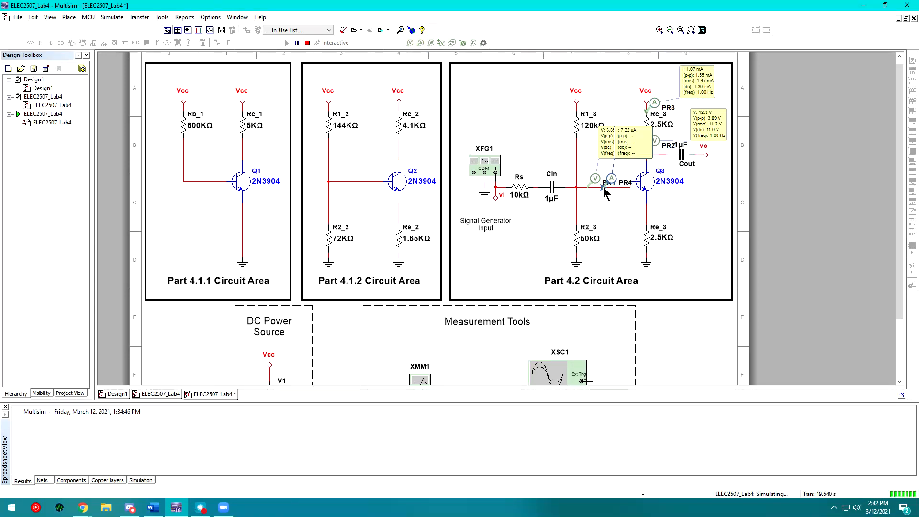
left_click_drag(631, 150, 613, 219)
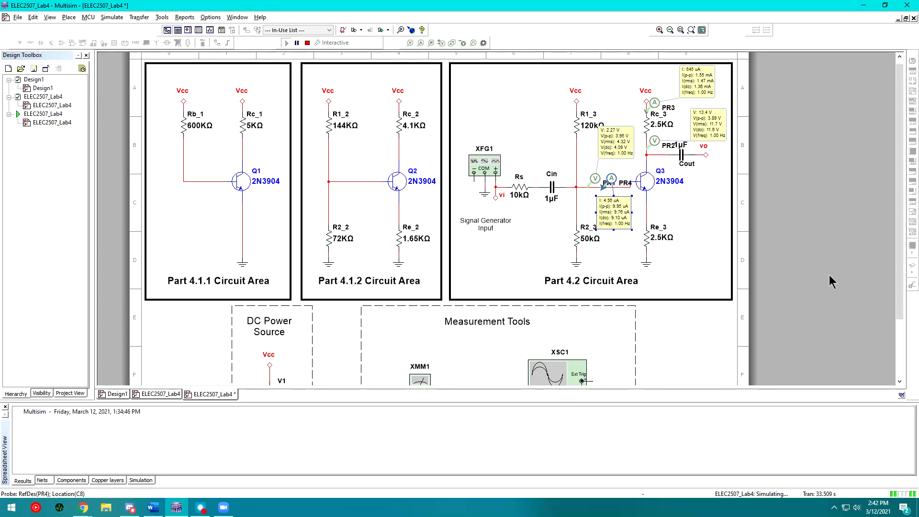
Set R2_3's resistance to 90k in the Part 4.2 circuit and restart the simulation.
key("alt+Tab")
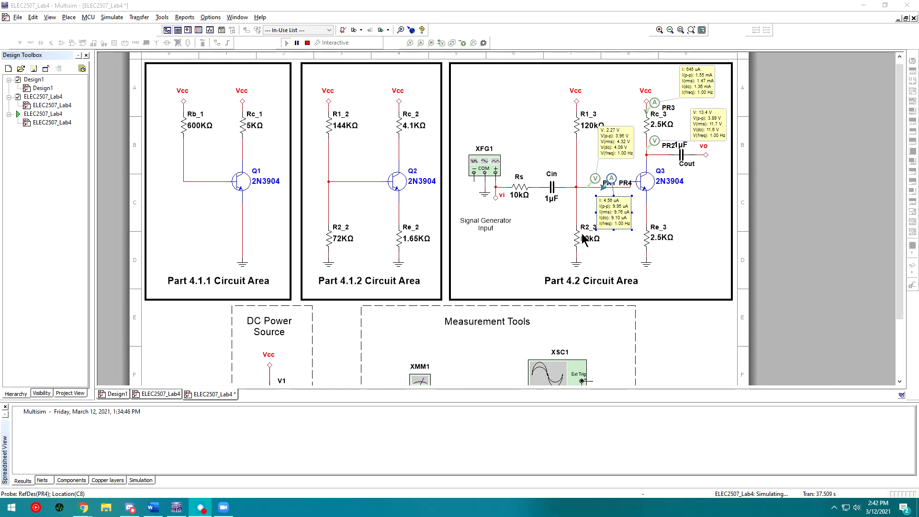
double_click(582, 236)
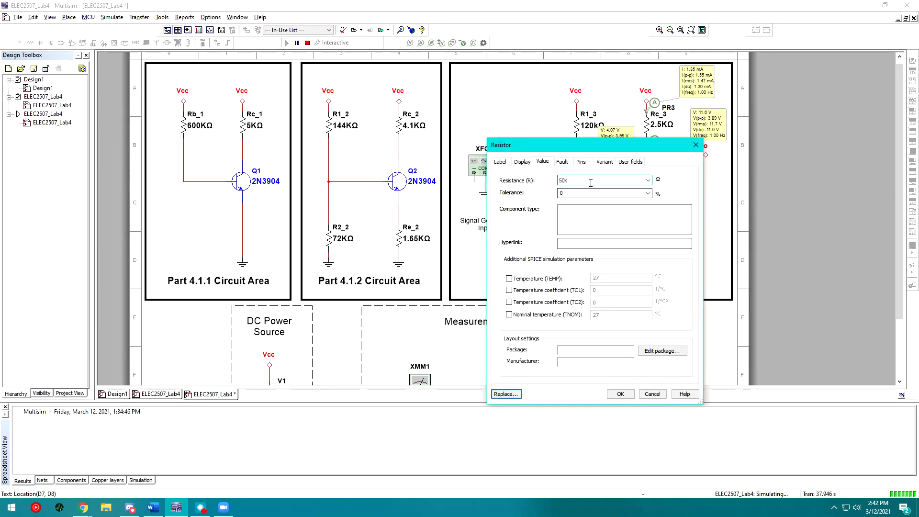
key("BackSpace")
key("BackSpace")
key("BackSpace")
type("500")
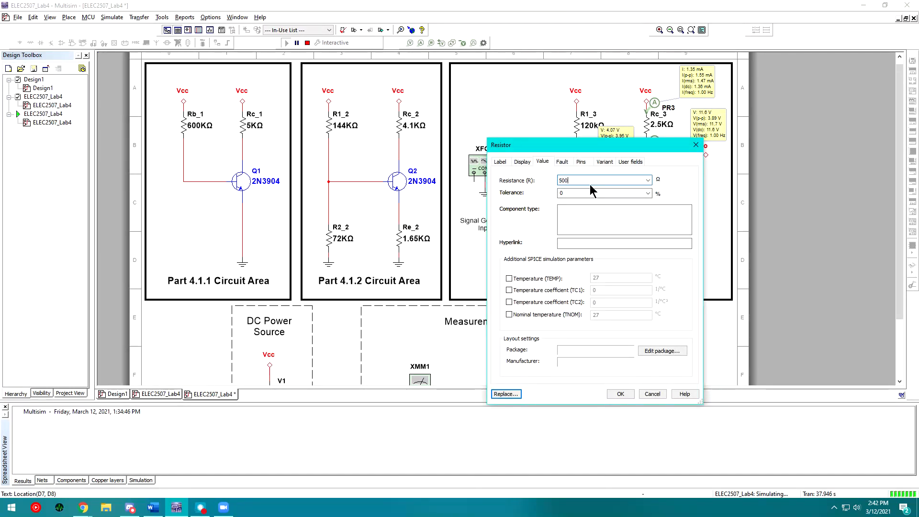
key("BackSpace")
key("BackSpace")
type("90k")
key("Return")
key("Return")
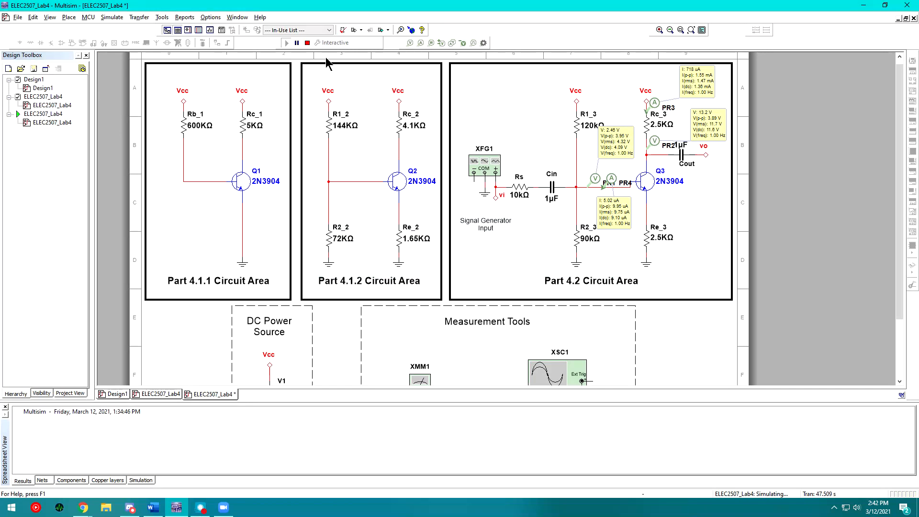
left_click(308, 43)
left_click(287, 43)
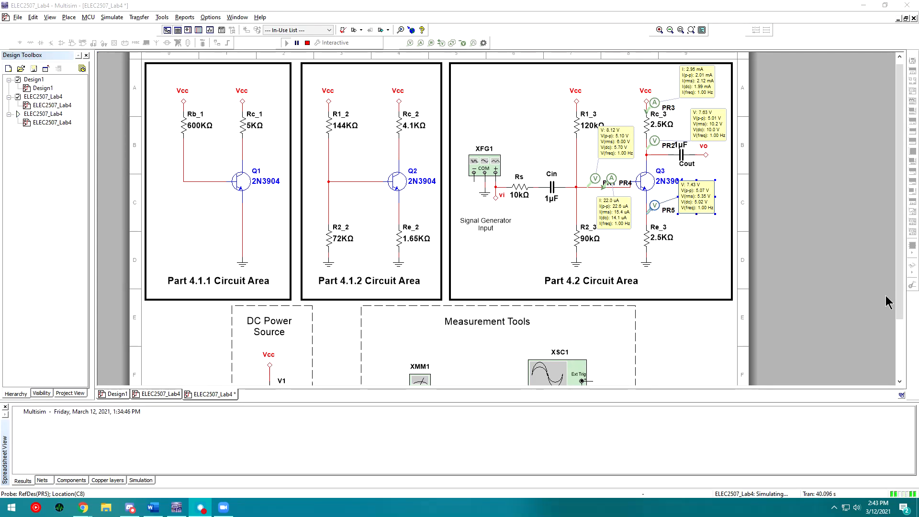
Compare the probe readings with the 1 mA collector current criterion in the Word manual and read the section 4.2.1 and 4.2.2 instructions.
key("alt+Tab")
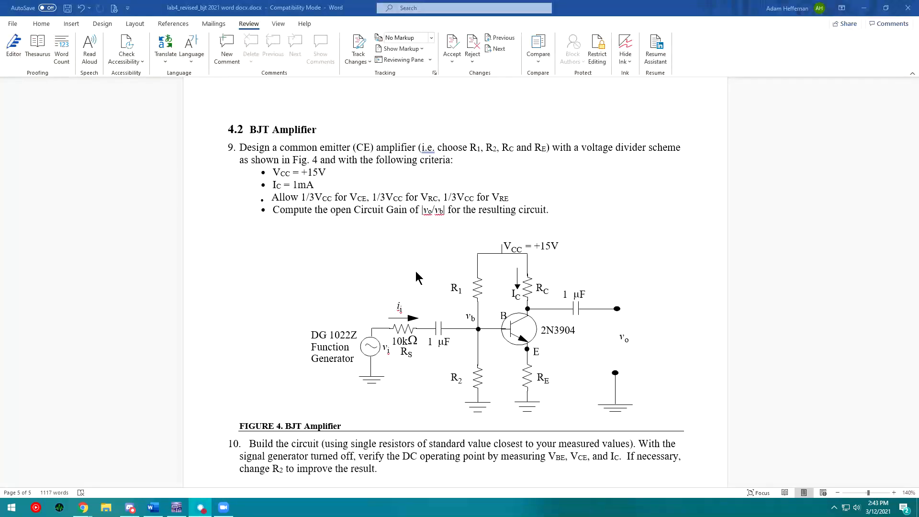
double_click(294, 184)
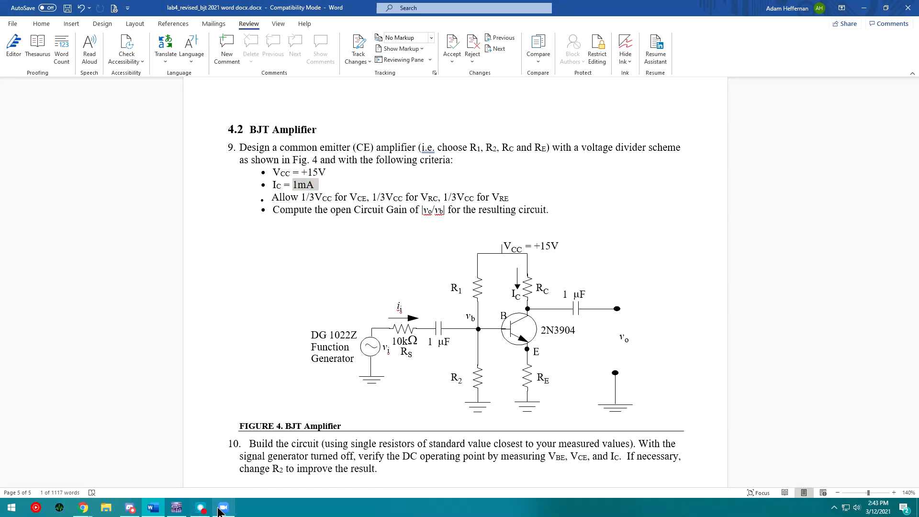
left_click(177, 508)
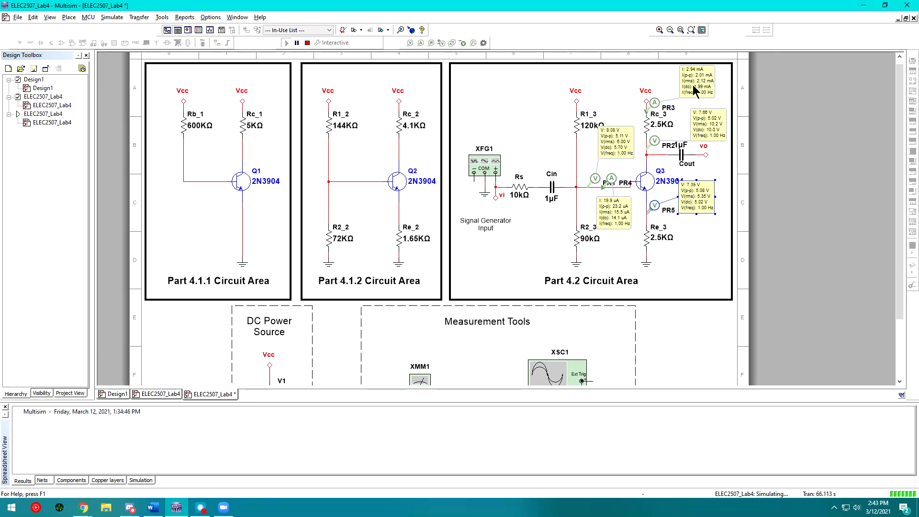
left_click(863, 5)
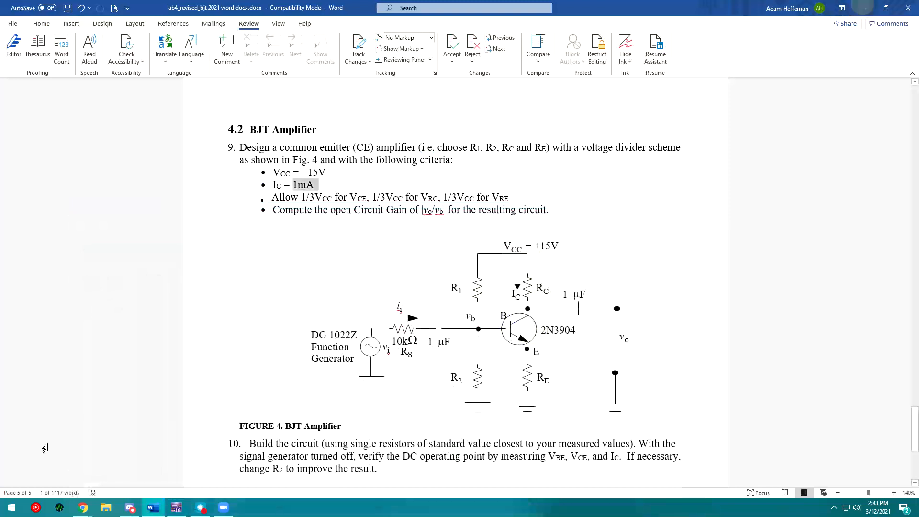
left_click(261, 369)
scroll(233, 410, "down", 2)
scroll(233, 409, "down", 4)
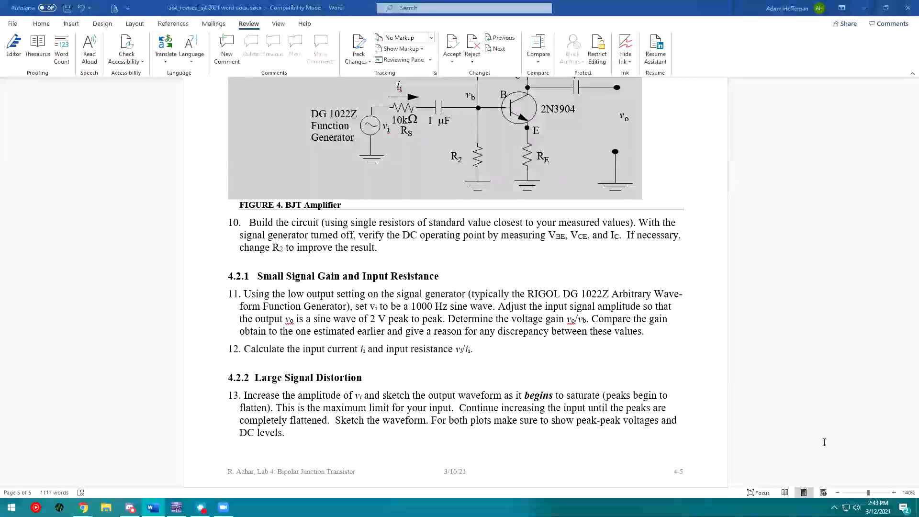
left_click(558, 429)
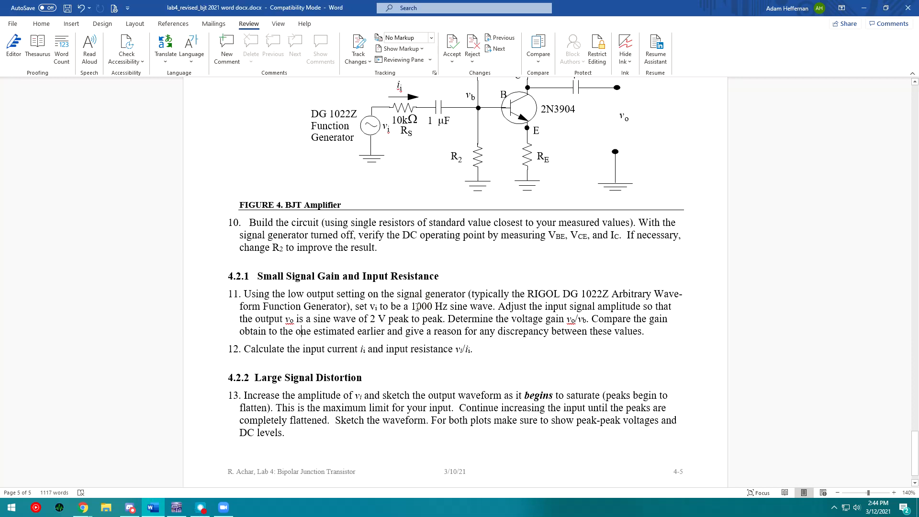
left_click(186, 510)
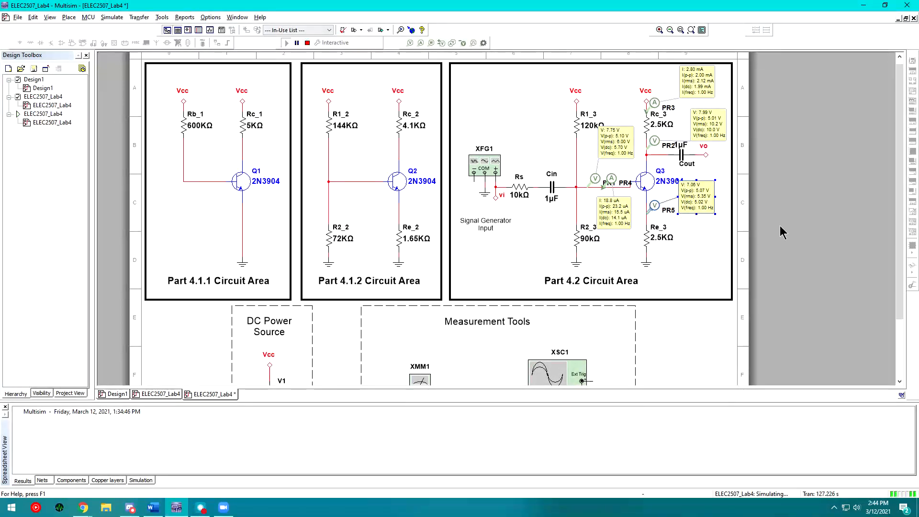
Stop the simulation and place a Bode plotter in the Measurement Tools area between the multimeter and the oscilloscope.
left_click(308, 43)
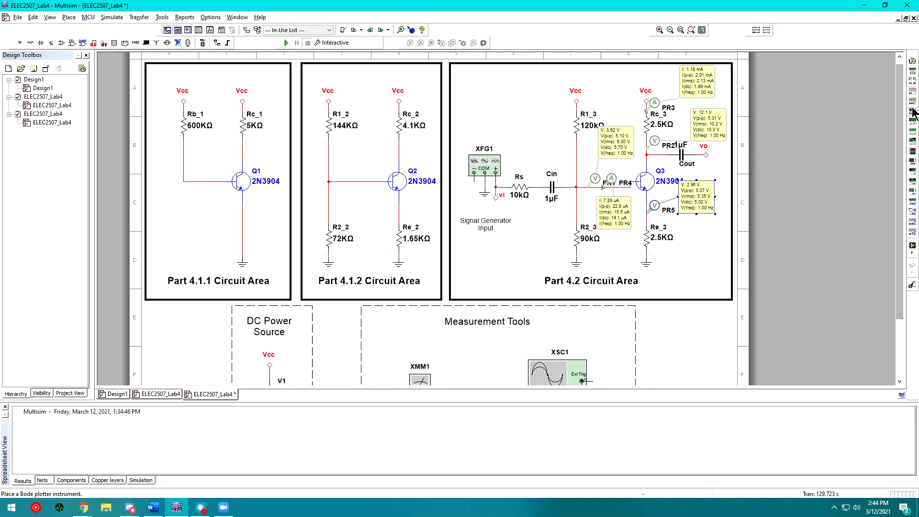
left_click(913, 120)
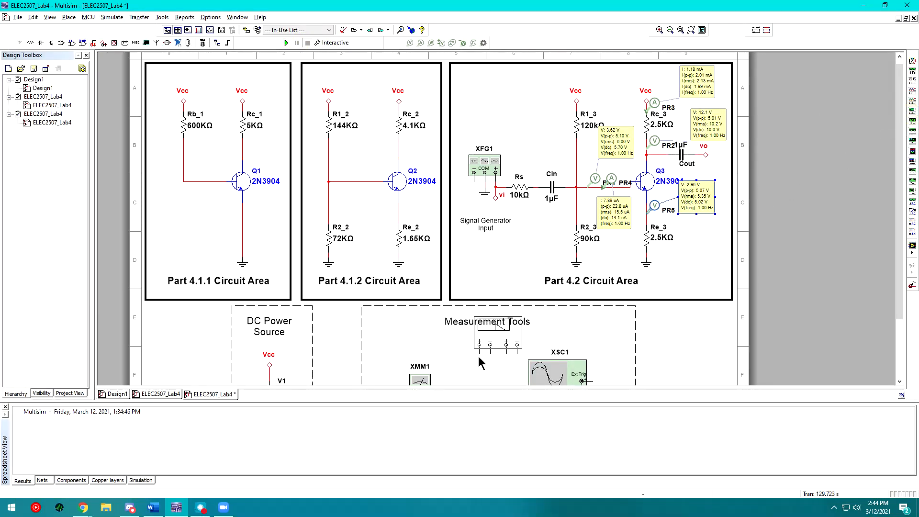
scroll(482, 359, "down", 3)
left_click(456, 320)
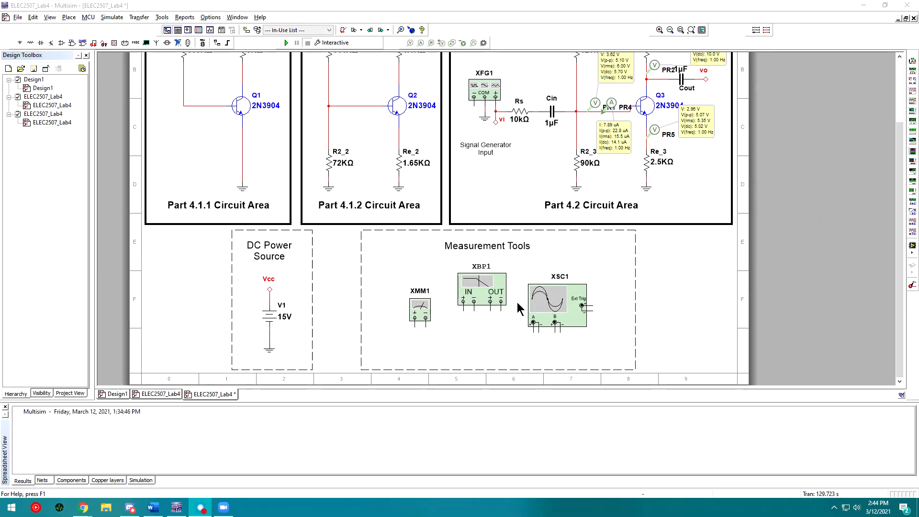
left_click_drag(476, 278, 465, 278)
left_click(536, 254)
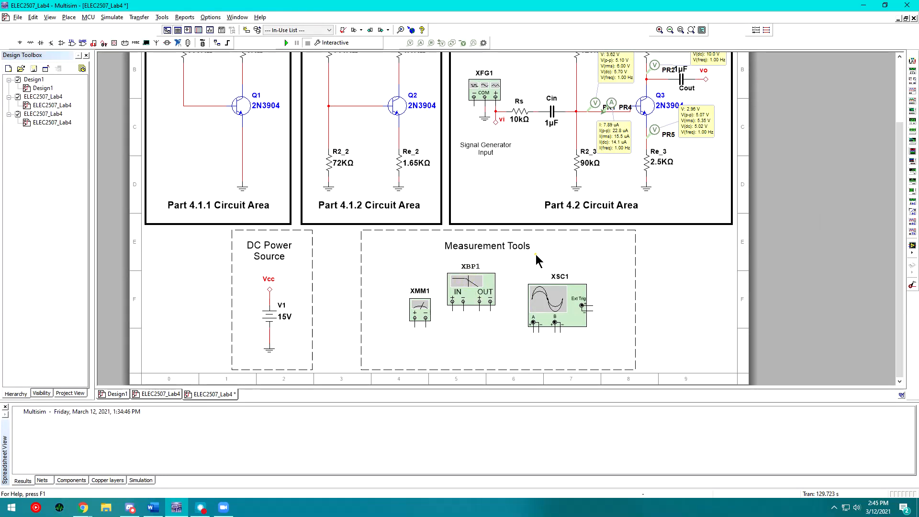
left_click(495, 124)
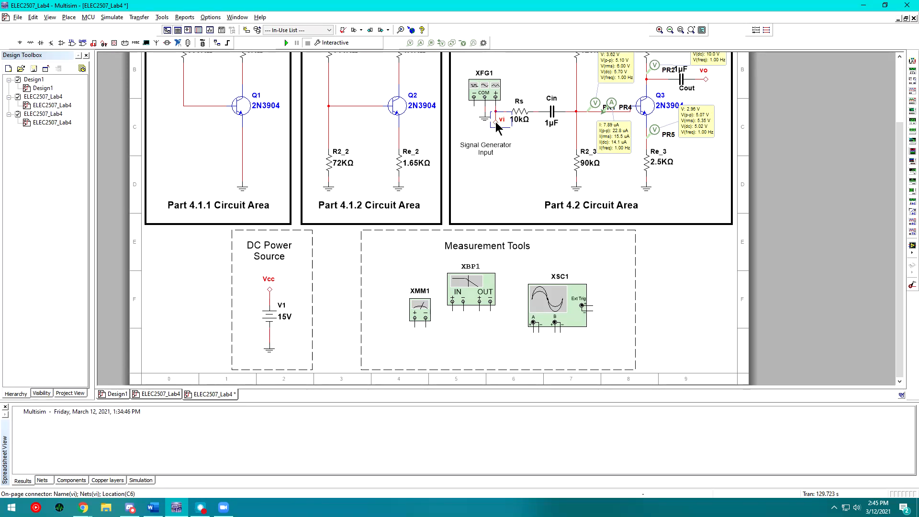
left_click(706, 75)
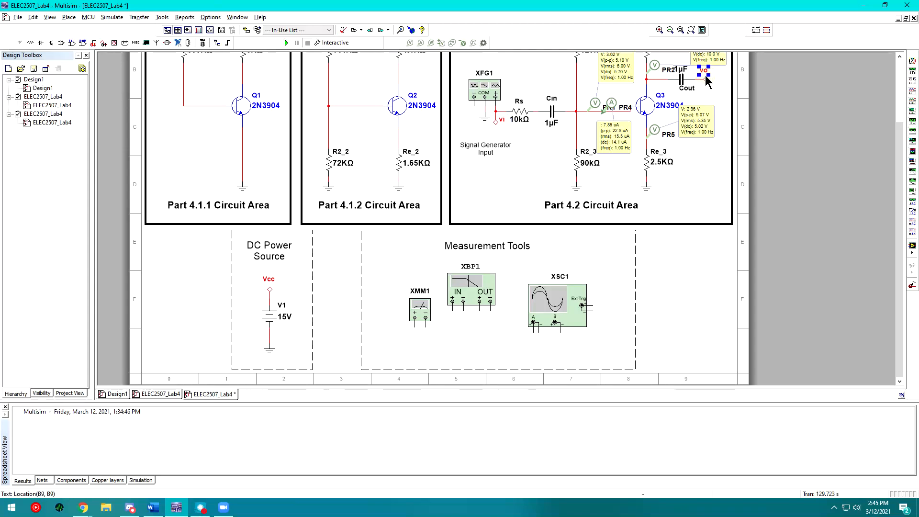
left_click(706, 79)
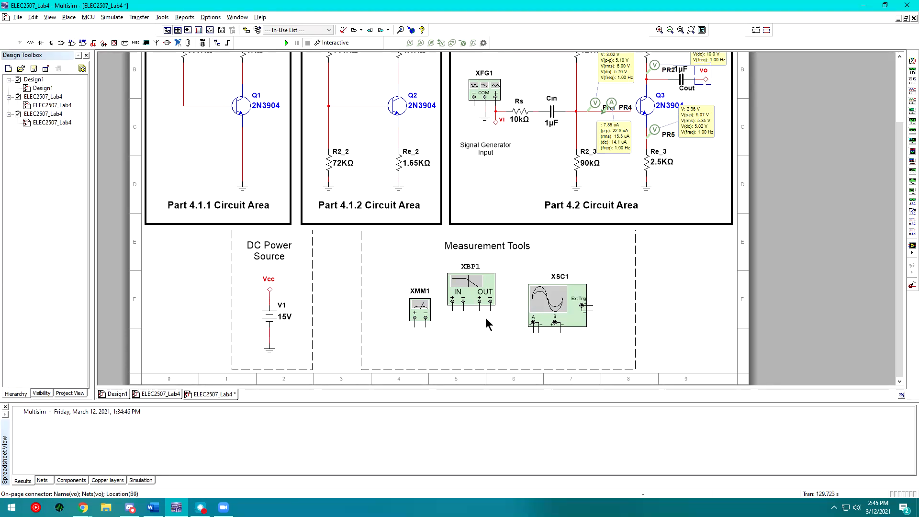
right_click(708, 84)
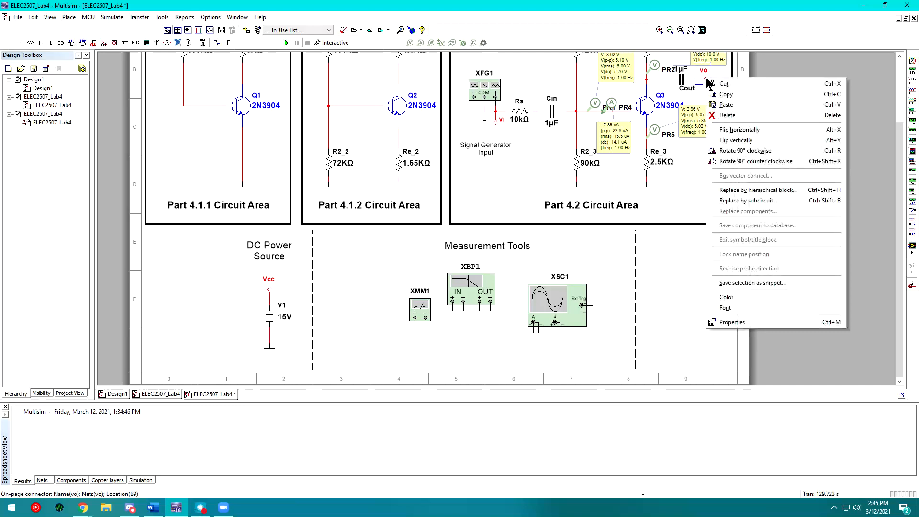
left_click(717, 67)
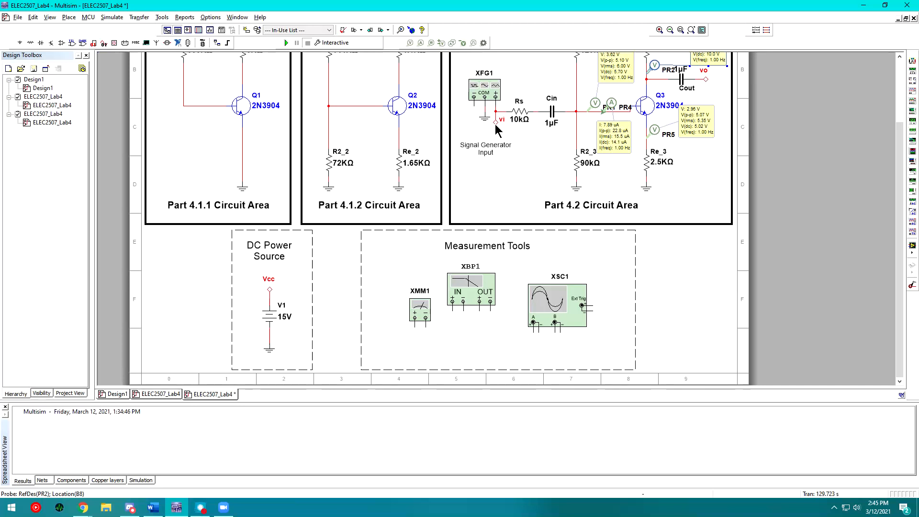
Copy the signal generator's ground symbol onto the negative IN and negative OUT terminals of the Bode plotter.
left_click(20, 44)
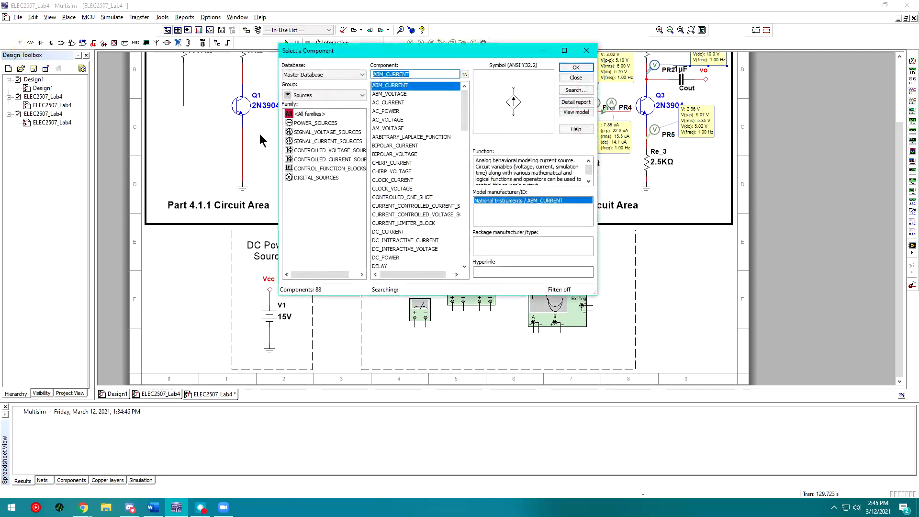
left_click(593, 47)
left_click(484, 121)
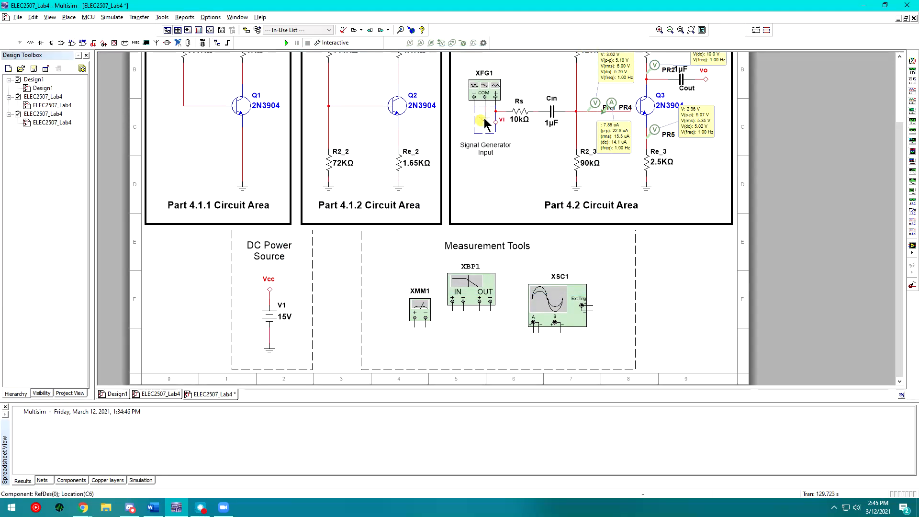
key("ctrl+v")
left_click(466, 320)
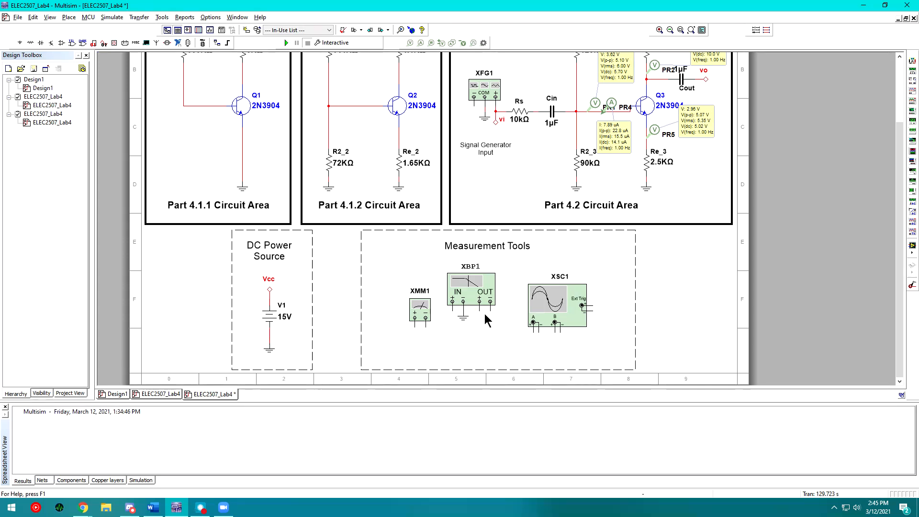
left_click(490, 317)
Attach an on-page connector to the Bode plotter's positive IN terminal and link it to the vi net.
right_click(498, 343)
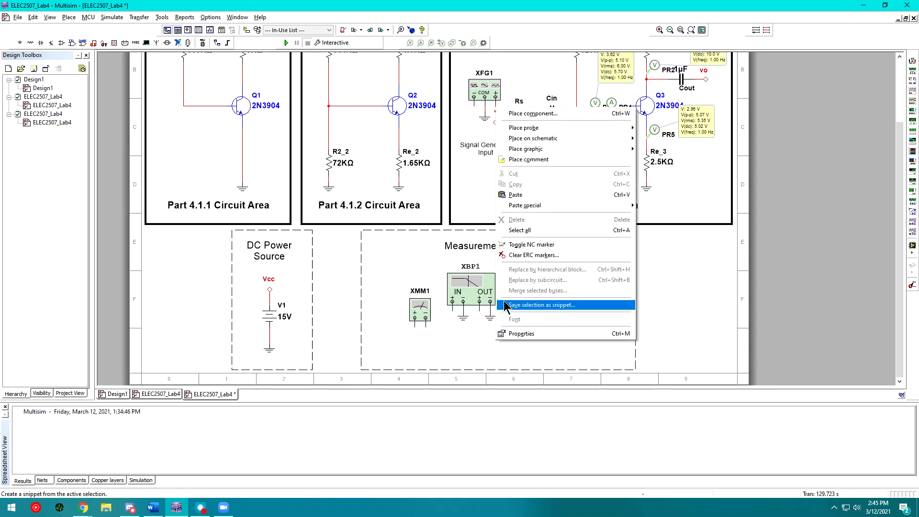
mouse_move(550, 139)
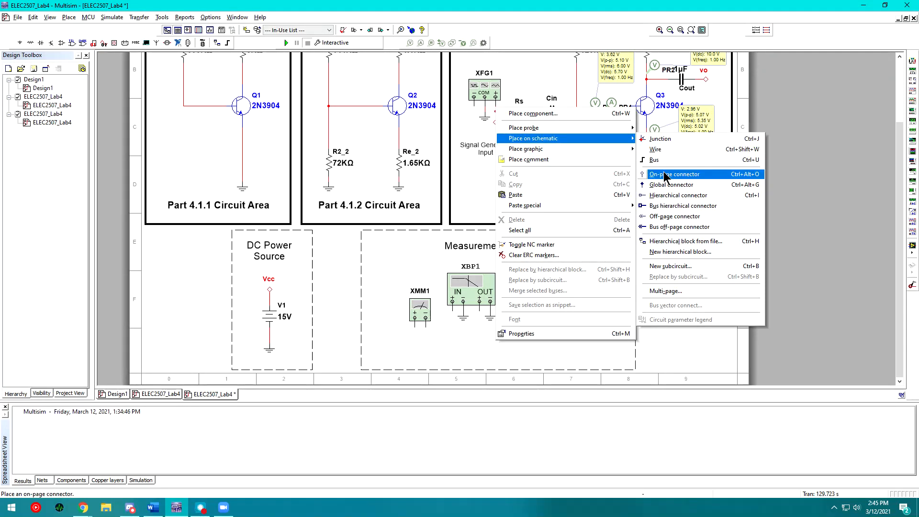
left_click(660, 174)
left_click(496, 126)
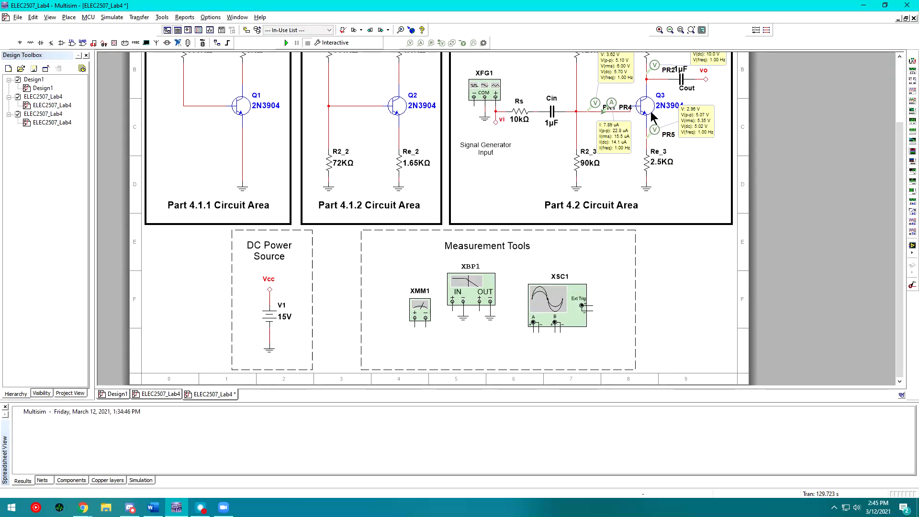
left_click(452, 314)
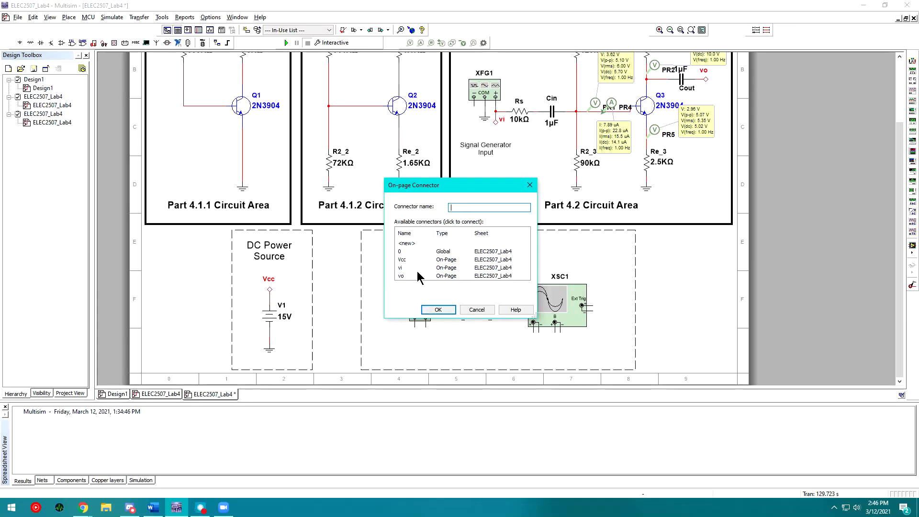
left_click_drag(453, 186, 460, 173)
left_click(429, 254)
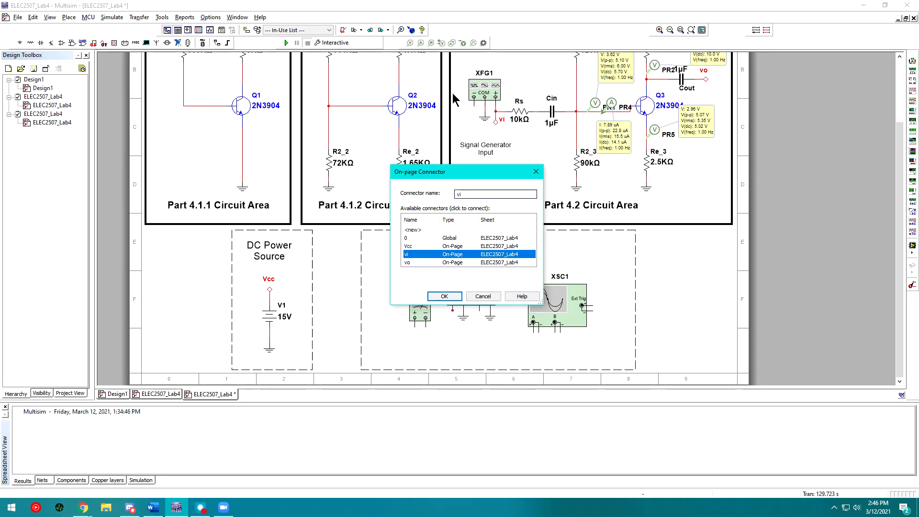
double_click(436, 255)
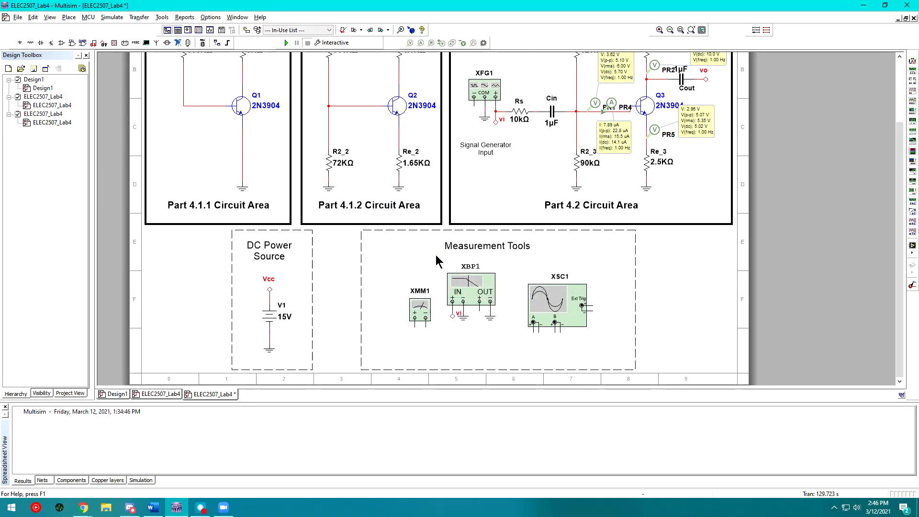
Attach an on-page connector to the Bode plotter's positive OUT terminal and link it to the vo net.
right_click(477, 317)
mouse_move(570, 114)
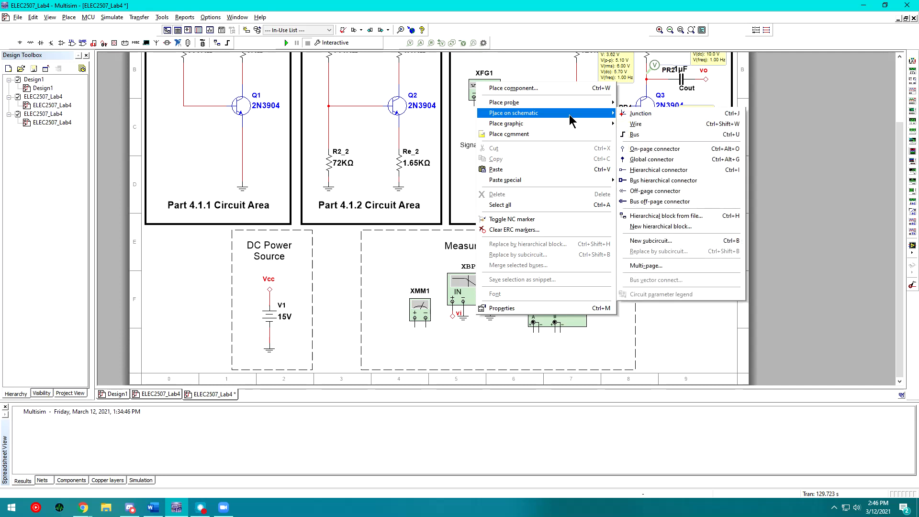
left_click(642, 148)
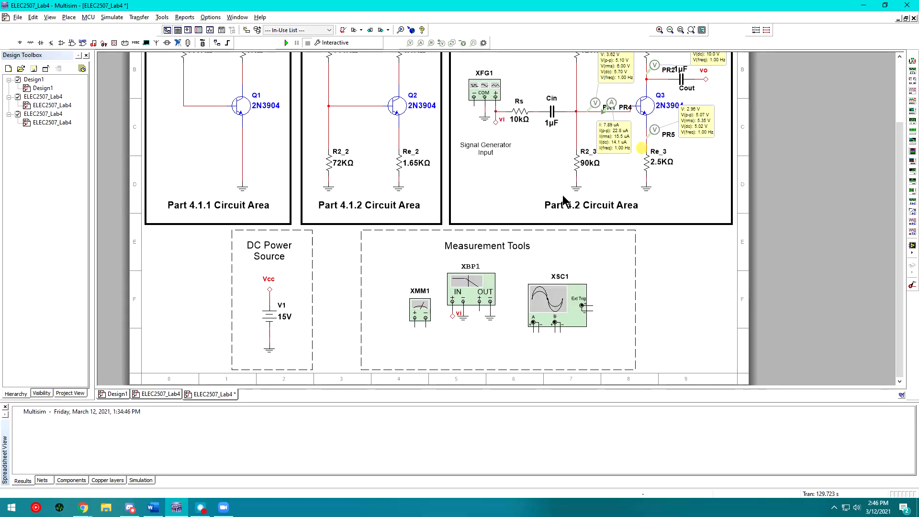
left_click(479, 312)
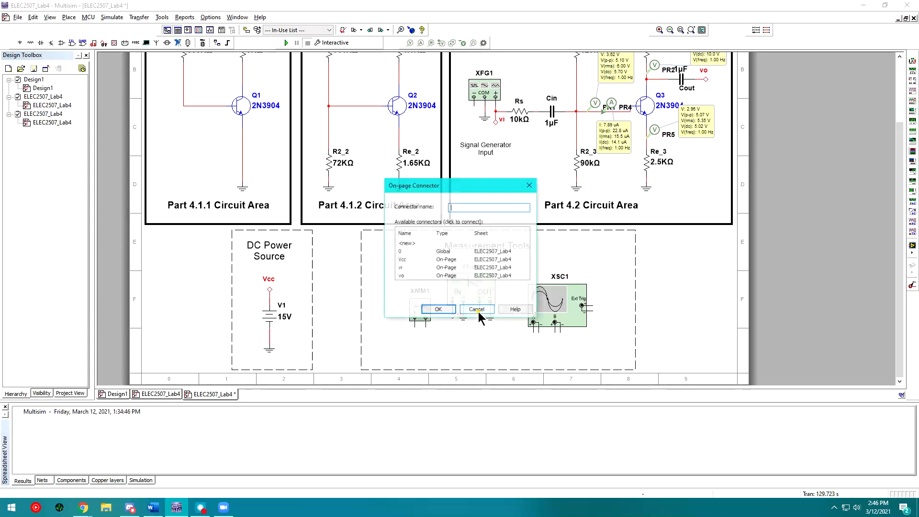
left_click(405, 277)
left_click(438, 309)
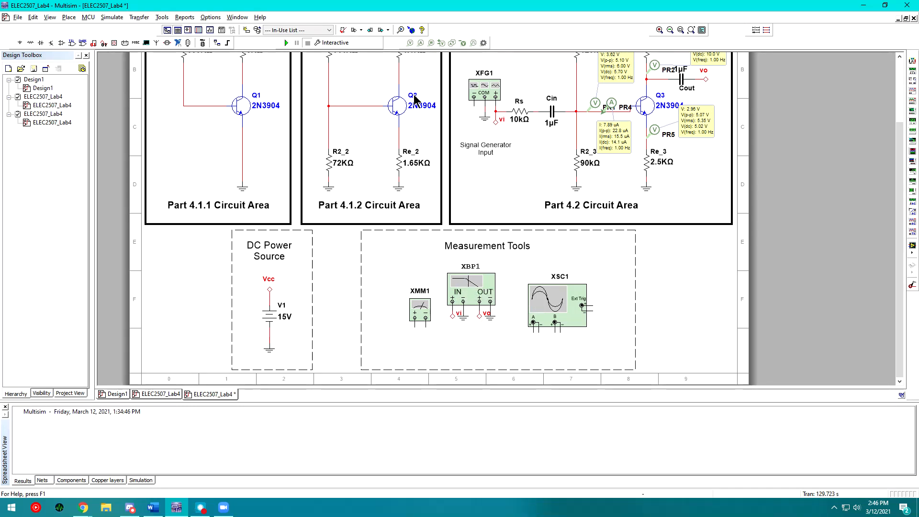
Run the simulation and open the Bode plotter's display, moving its window clear of the Part 4.1.2 circuit.
left_click(286, 43)
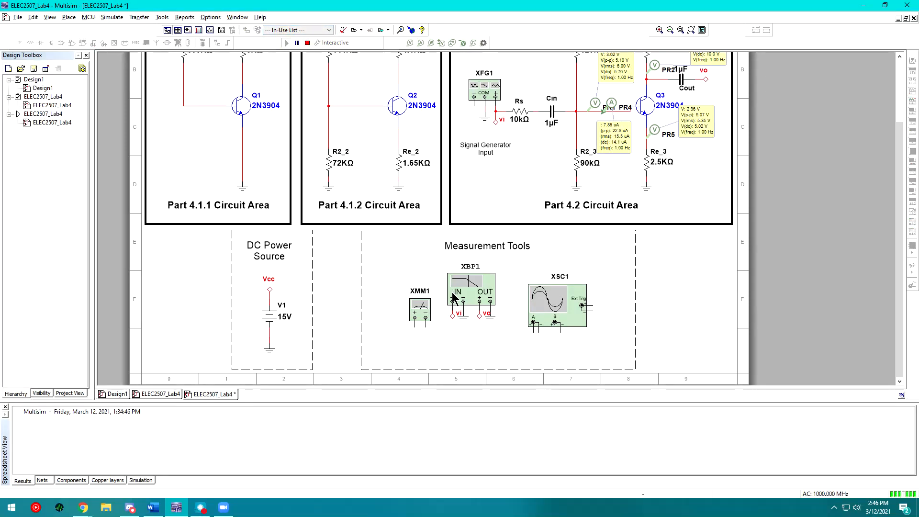
double_click(474, 285)
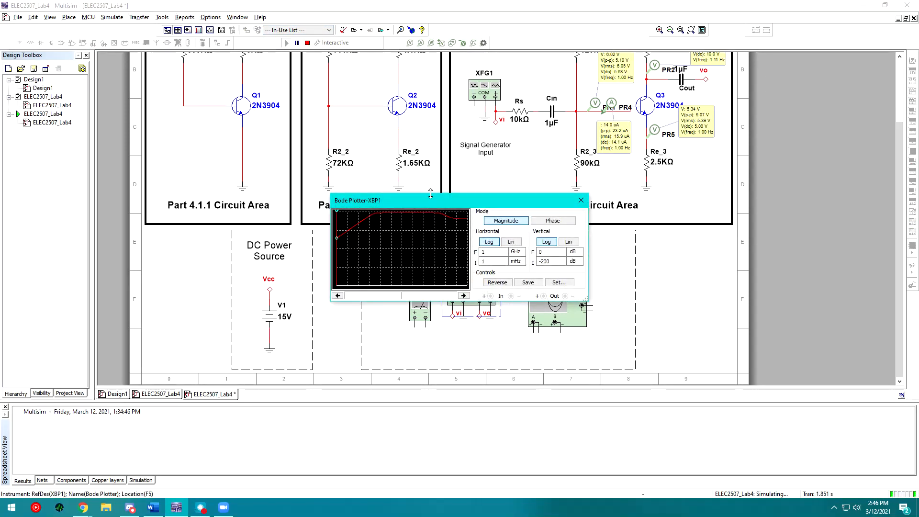
left_click_drag(429, 200, 493, 194)
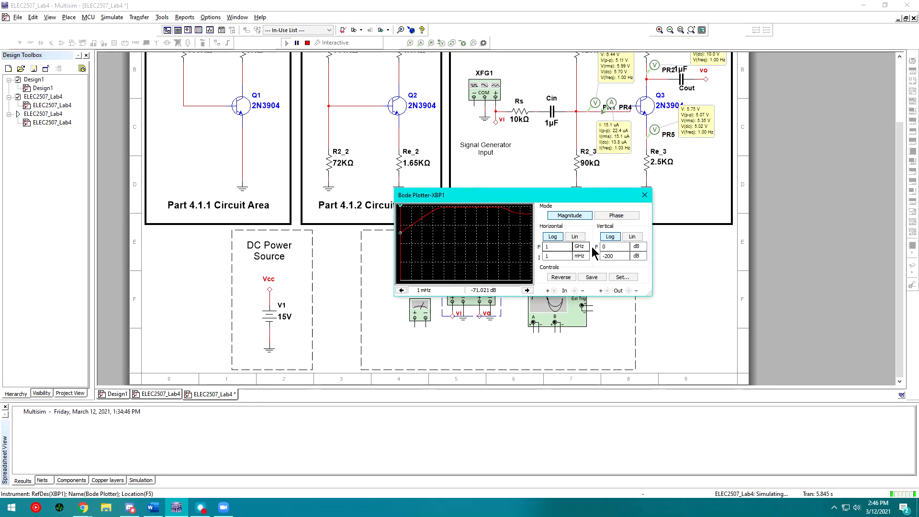
Set the final value of the Bode plotter's vertical scale to 20 dB.
left_click(568, 247)
left_click(619, 247)
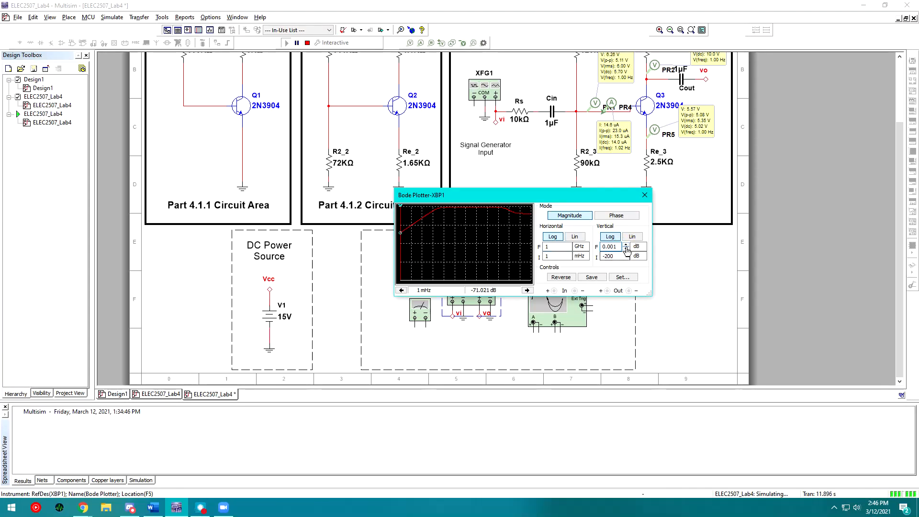
left_click(626, 245)
left_click(626, 244)
left_click(626, 244)
left_click(626, 245)
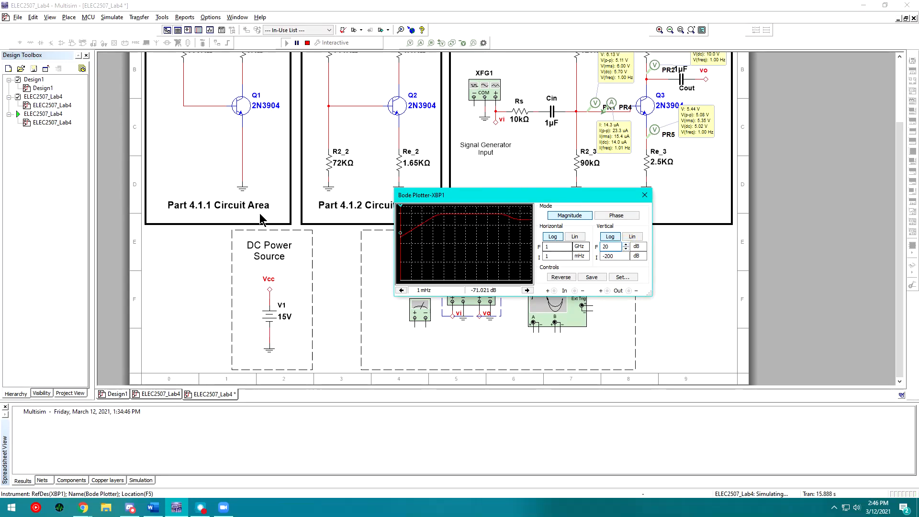
Move the Bode plotter's cursor to about 1.052 kHz on the flat part of the curve and read the magnitude there.
left_click_drag(400, 237, 466, 230)
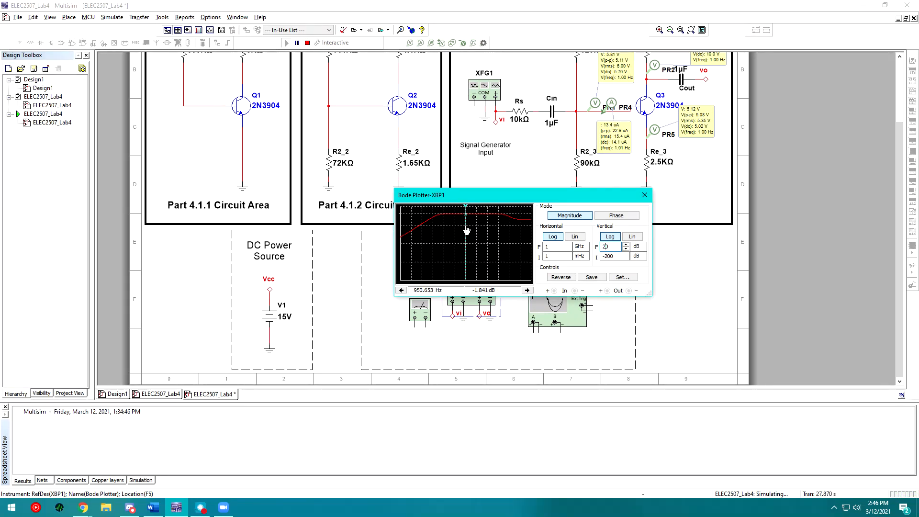
left_click(527, 290)
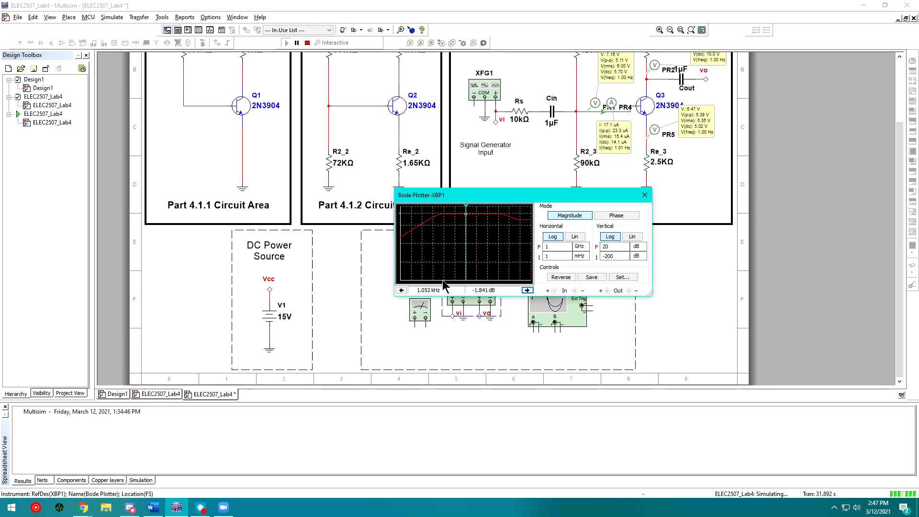
left_click_drag(546, 198, 545, 194)
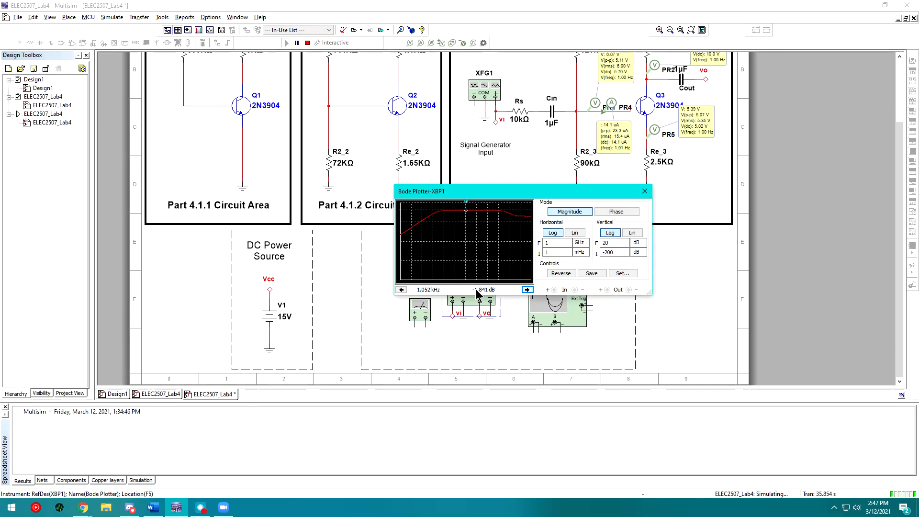
Enlarge the Bode plotter window and set the initial value of its vertical scale to -100 dB.
left_click(889, 225)
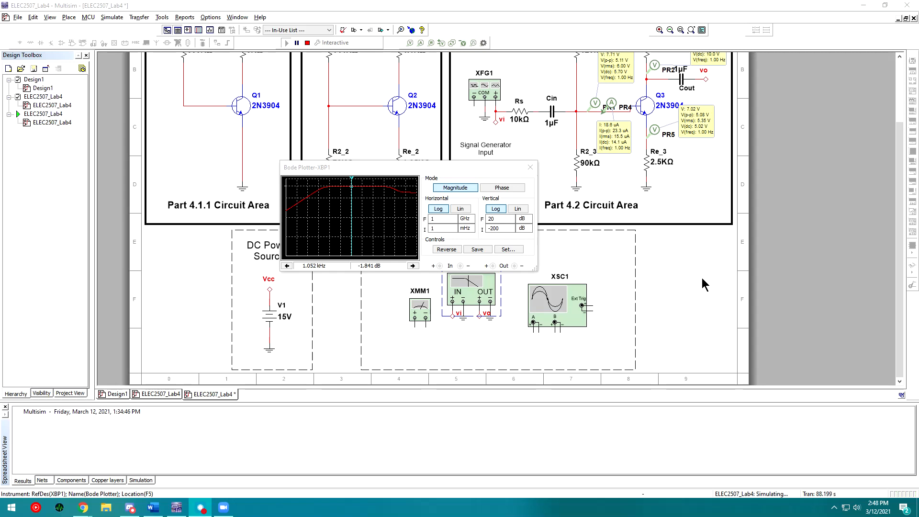
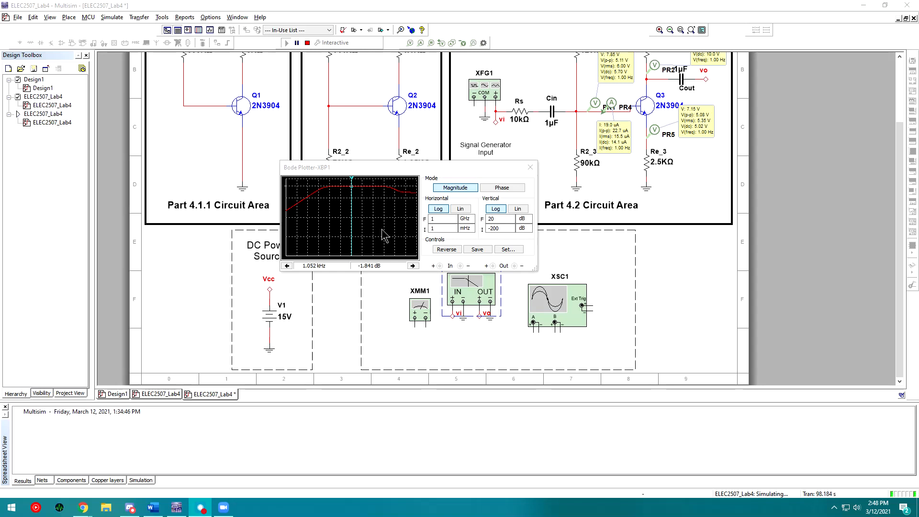
left_click(371, 270)
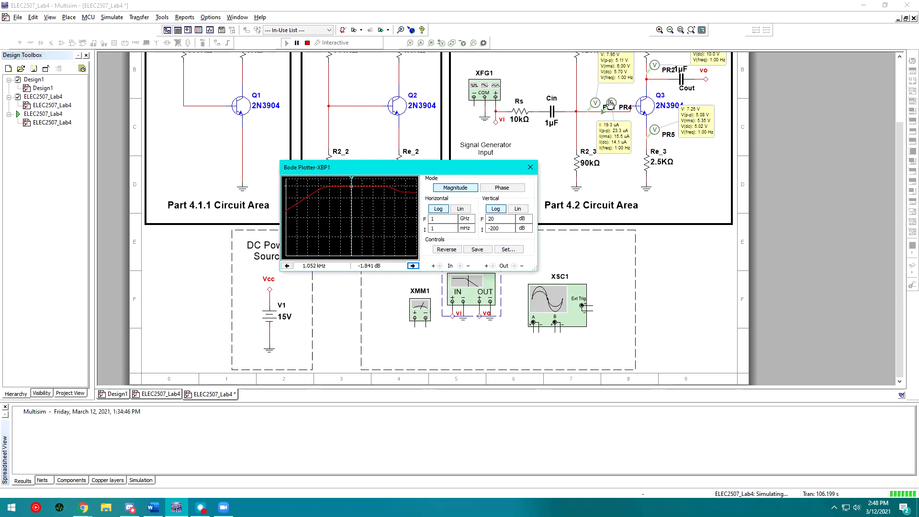
left_click_drag(899, 164, 894, 123)
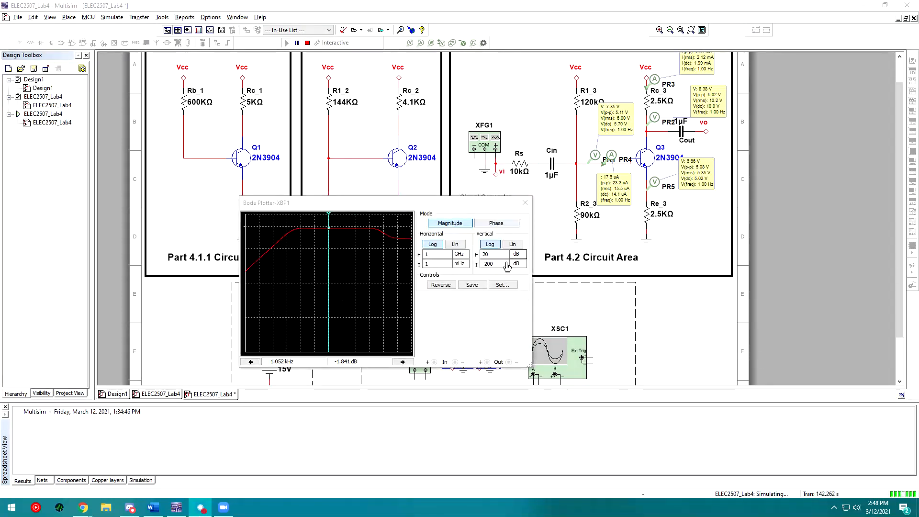
left_click(501, 264)
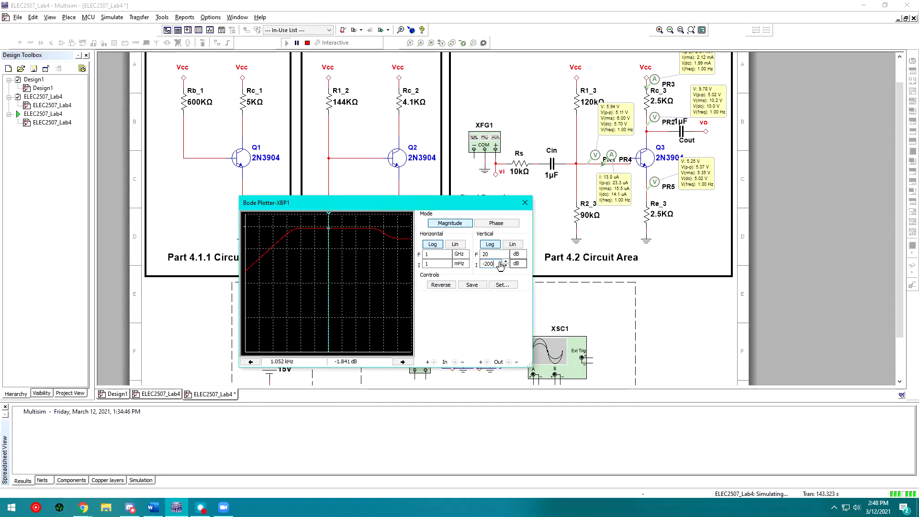
left_click(506, 262)
left_click(506, 262)
left_click(505, 261)
left_click(506, 266)
left_click(506, 266)
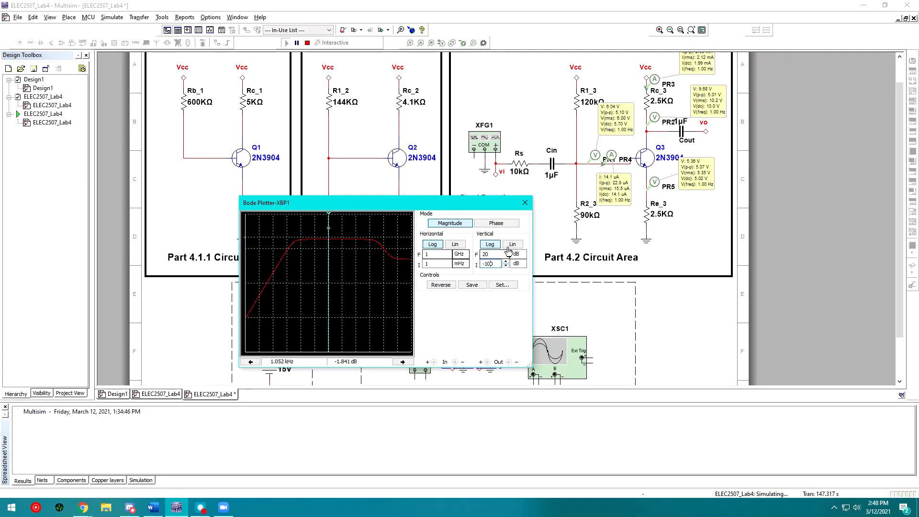
Enlarge the Bode plotter window further to examine the magnitude curve, and close the plotter's display.
left_click(444, 263)
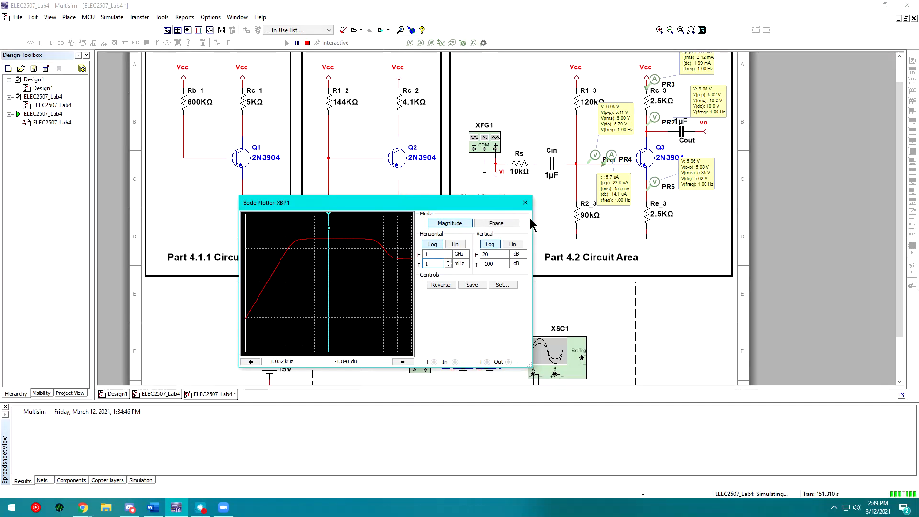
left_click_drag(531, 225, 725, 224)
left_click_drag(345, 198, 345, 116)
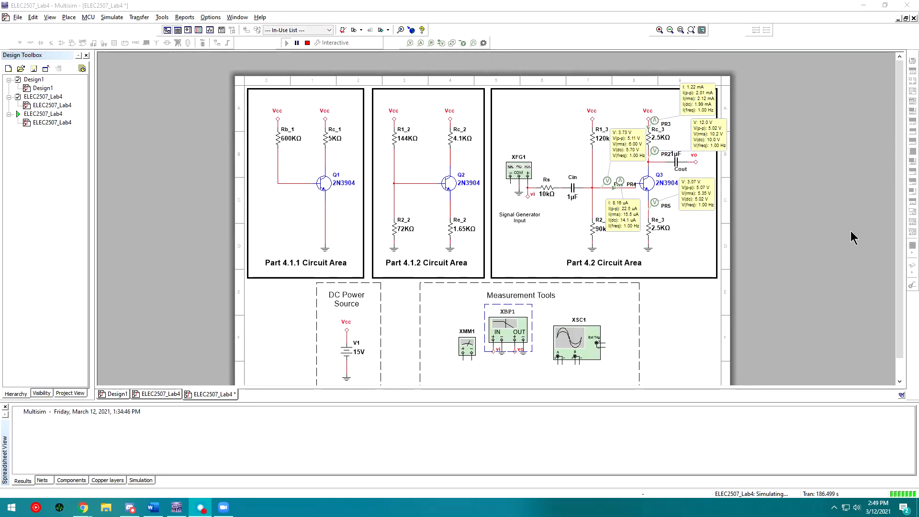
left_click_drag(899, 224, 897, 264)
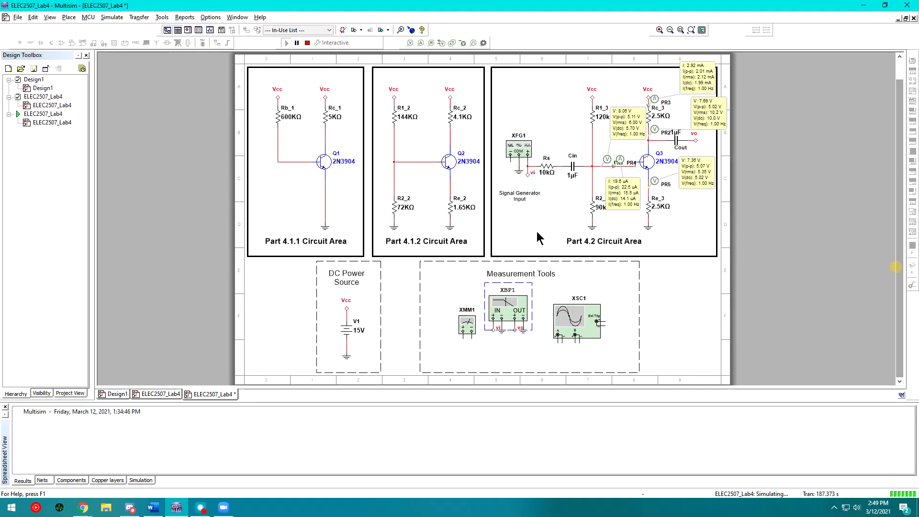
Set the function generator XFG1 frequency to 1000 Hz and close its settings.
double_click(521, 153)
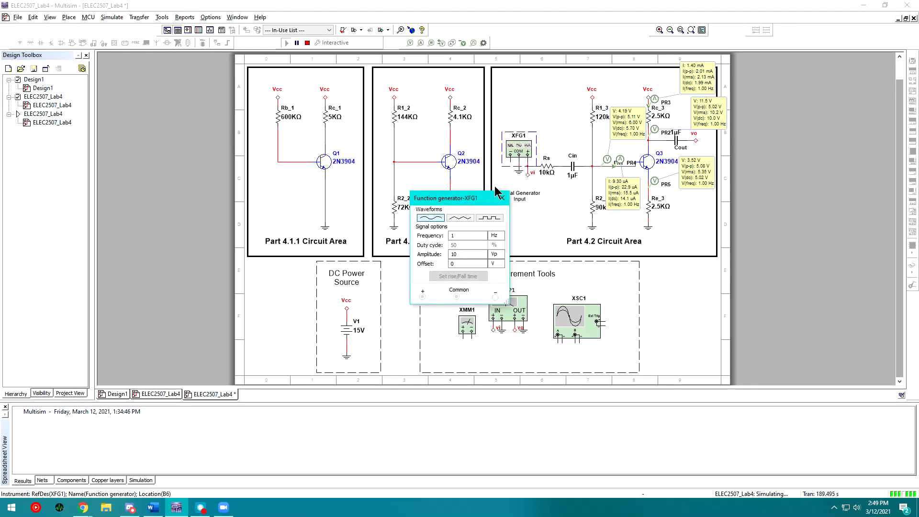
left_click(472, 236)
type("000")
key("Return")
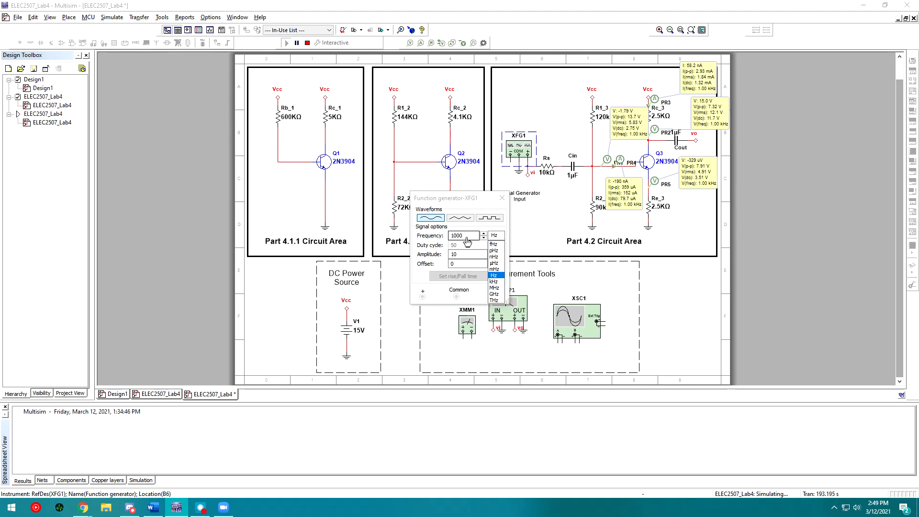
left_click(563, 258)
double_click(454, 255)
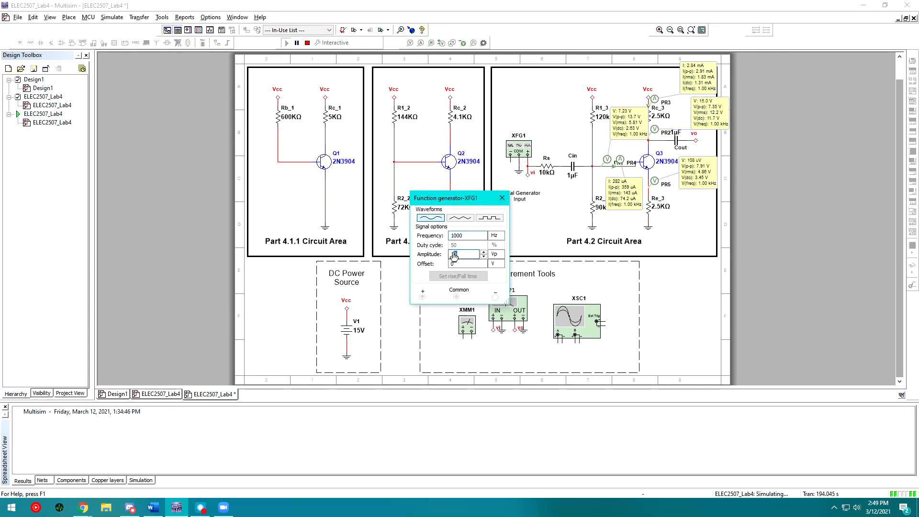
left_click(502, 197)
left_click(576, 317)
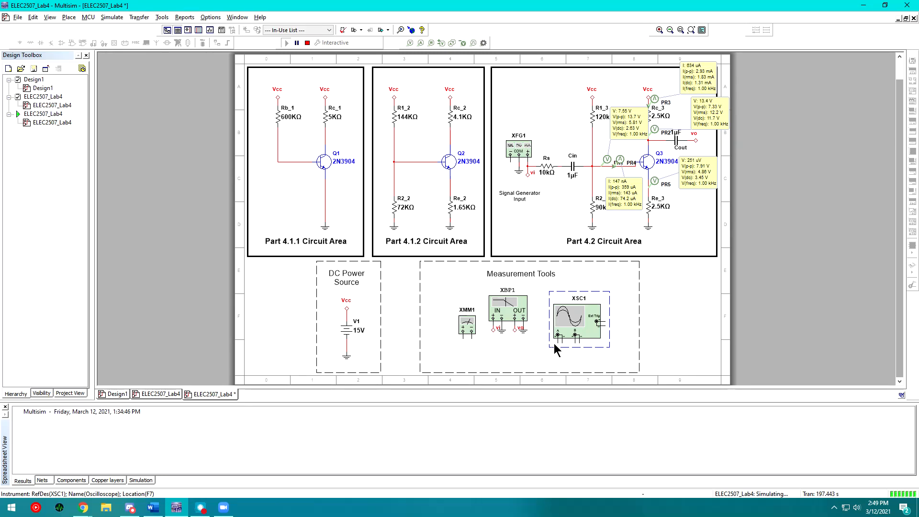
right_click(574, 286)
mouse_move(619, 77)
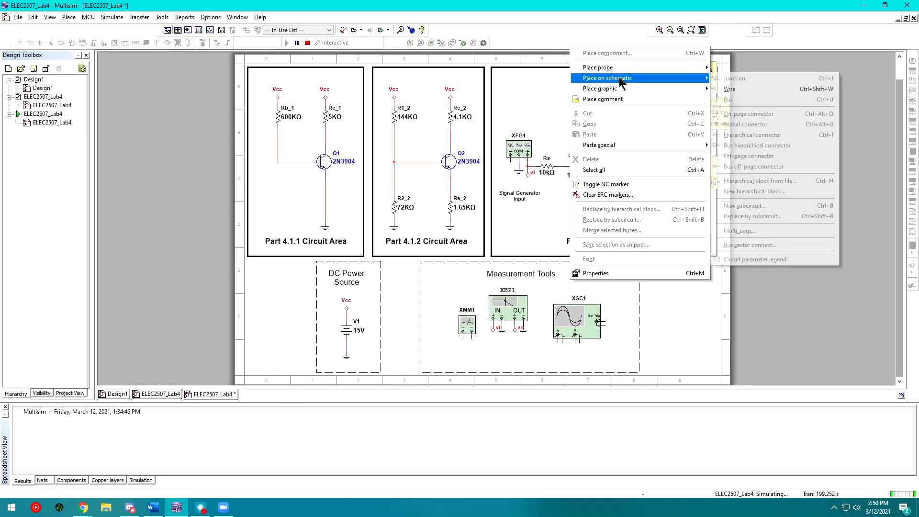
left_click(532, 281)
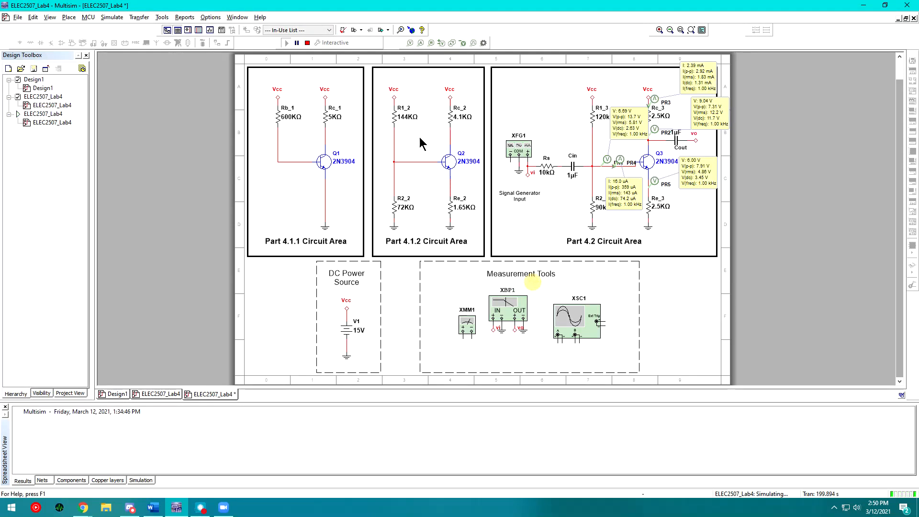
Stop the simulation and attach an on-page connector for net vo to the positive terminal of oscilloscope channel A.
left_click(308, 43)
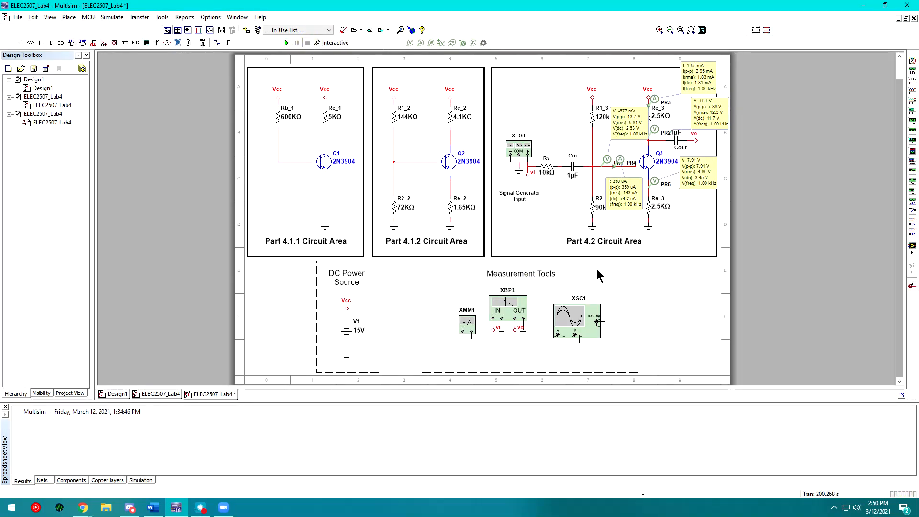
right_click(599, 273)
mouse_move(689, 68)
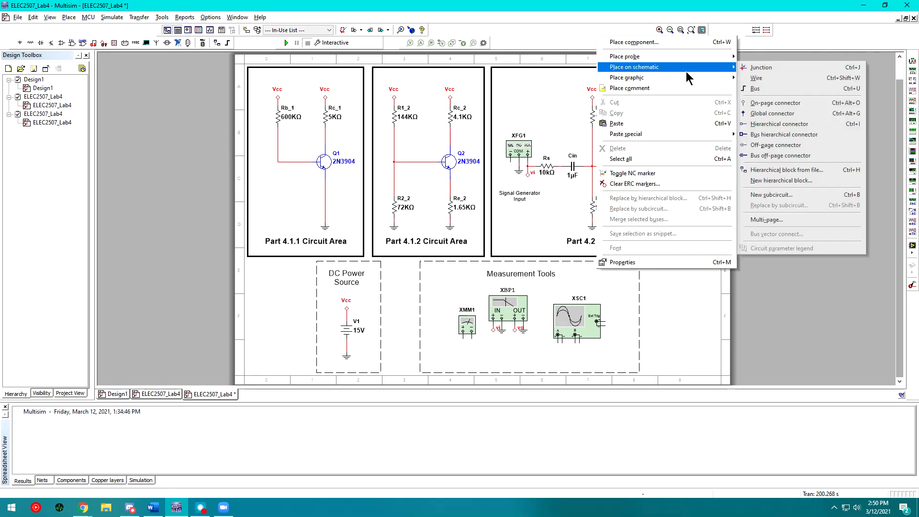
left_click(767, 107)
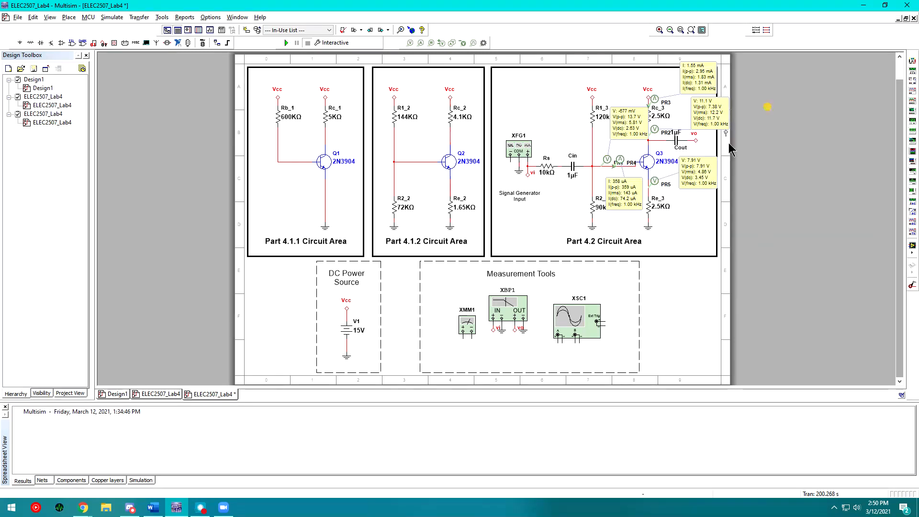
left_click(557, 342)
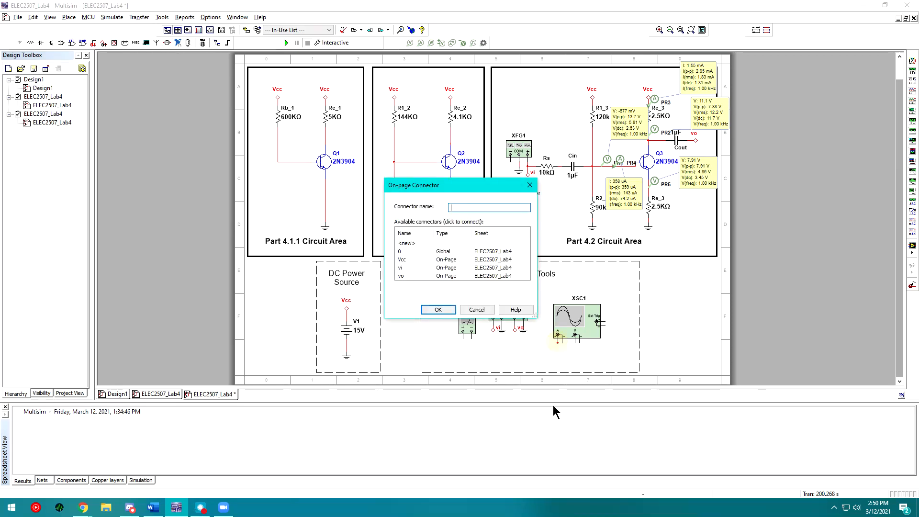
left_click(428, 276)
left_click(439, 311)
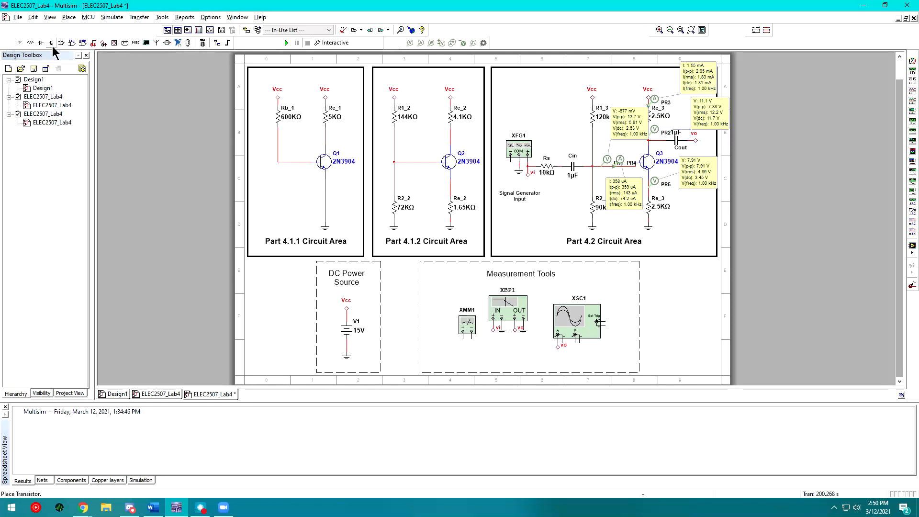
Duplicate the ground symbol at the Bode plotter's output onto the negative terminal of oscilloscope channel A.
left_click(514, 334)
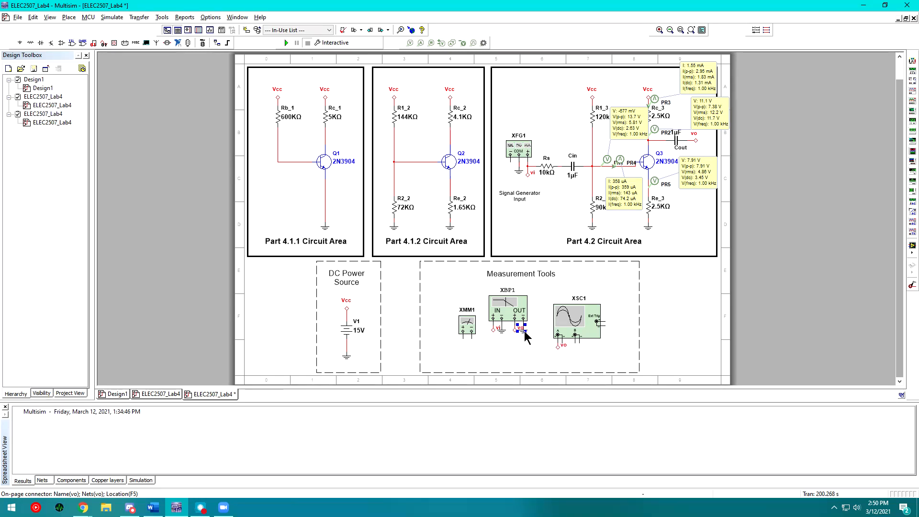
left_click_drag(523, 333, 528, 333)
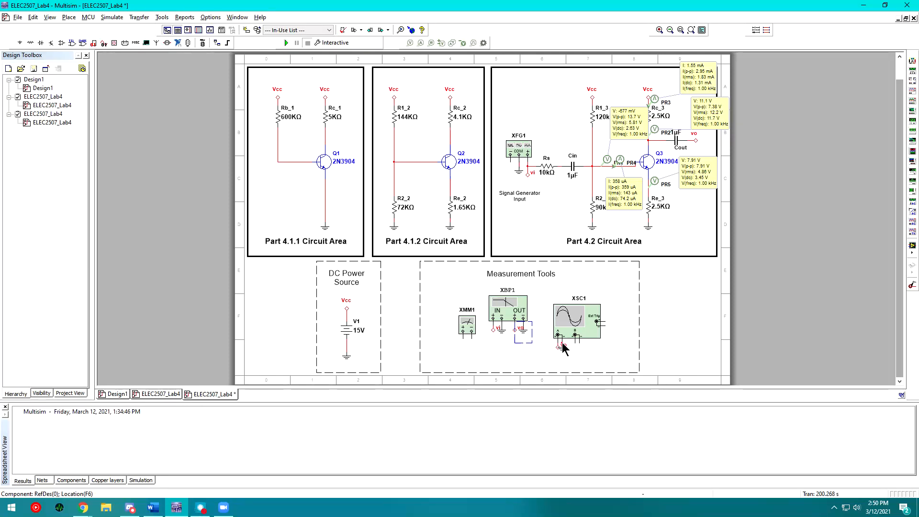
left_click(564, 348)
scroll(564, 348, "up", 1)
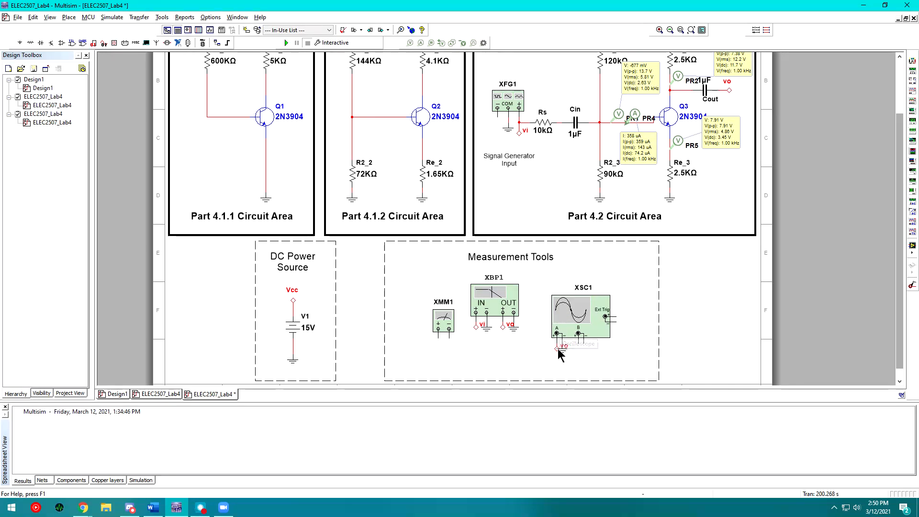
left_click(572, 308)
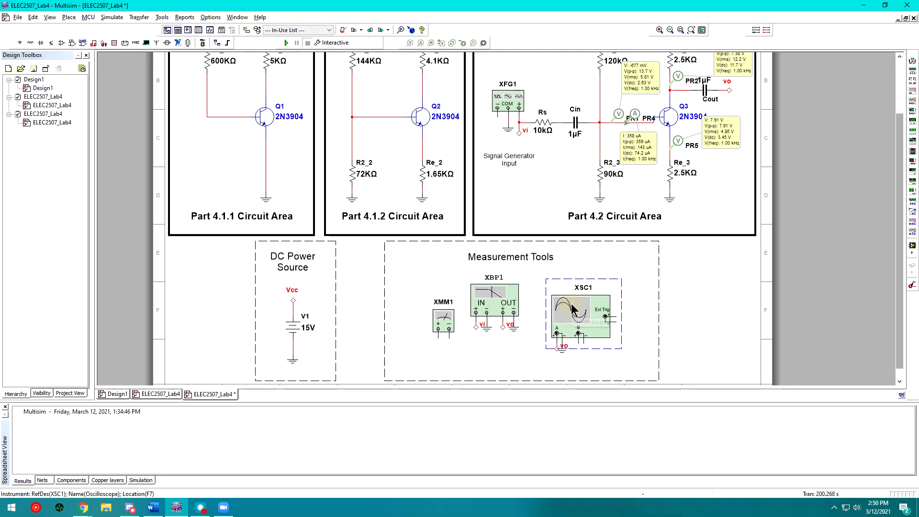
Review the function generator's frequency and amplitude settings, then close its window.
double_click(508, 100)
left_click_drag(468, 257, 433, 253)
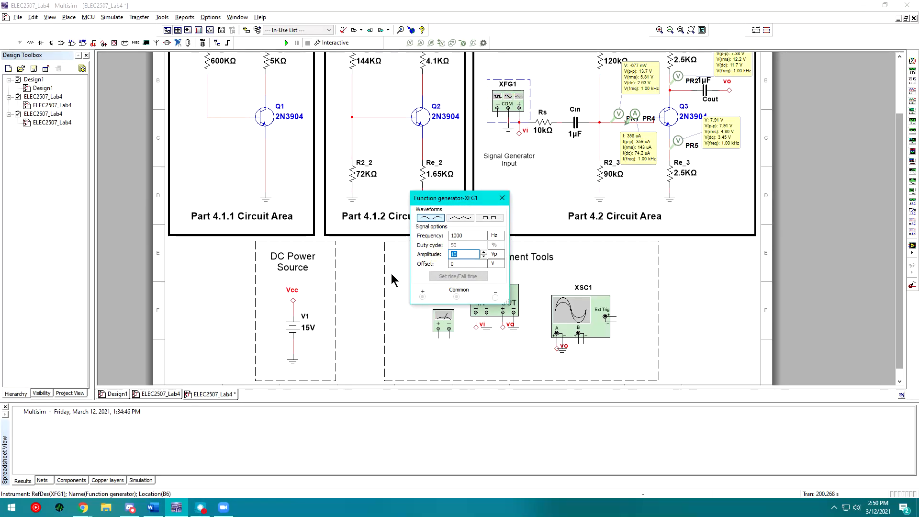
left_click(798, 390)
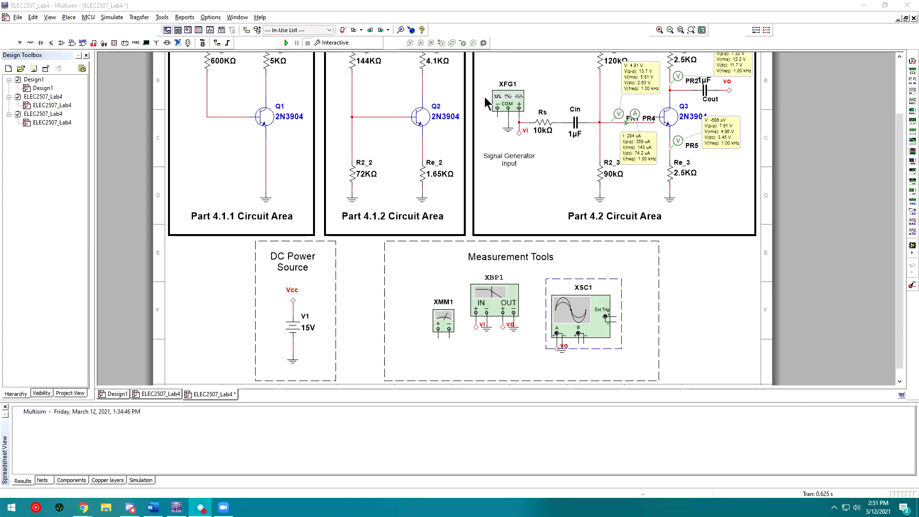
double_click(506, 99)
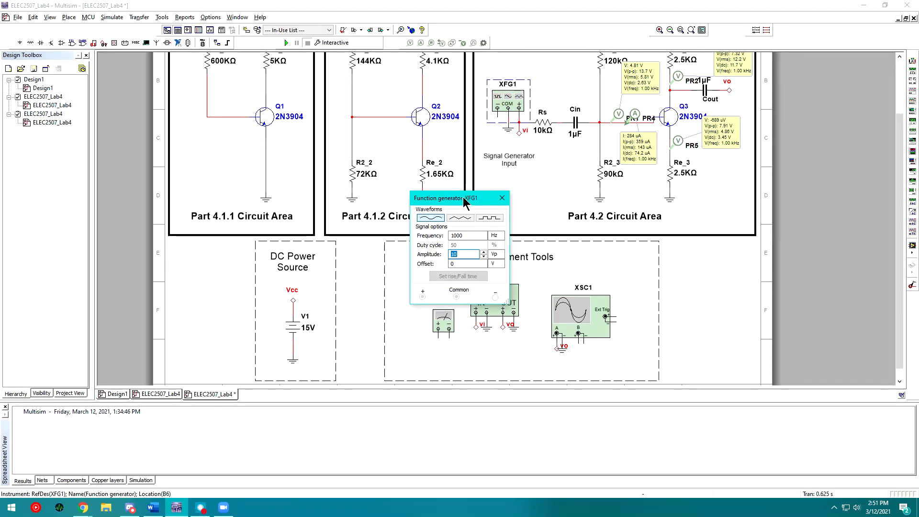
left_click_drag(464, 200, 489, 144)
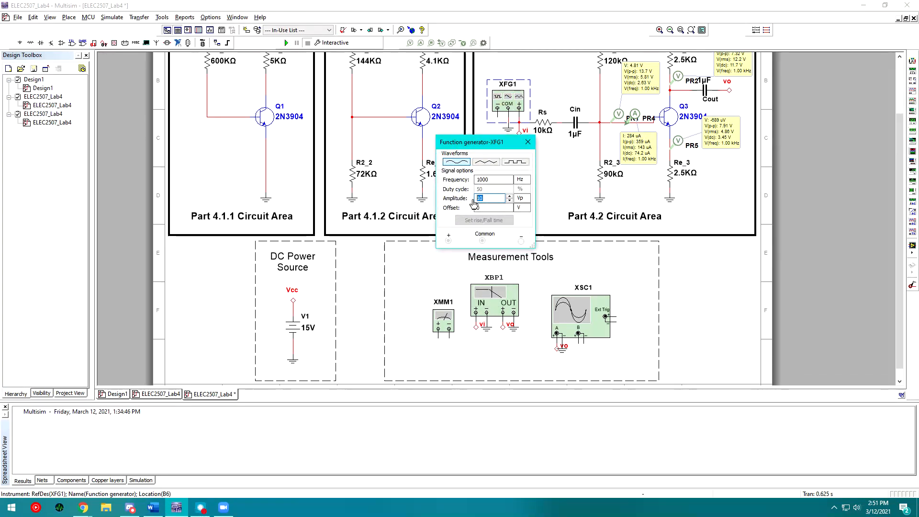
left_click(527, 141)
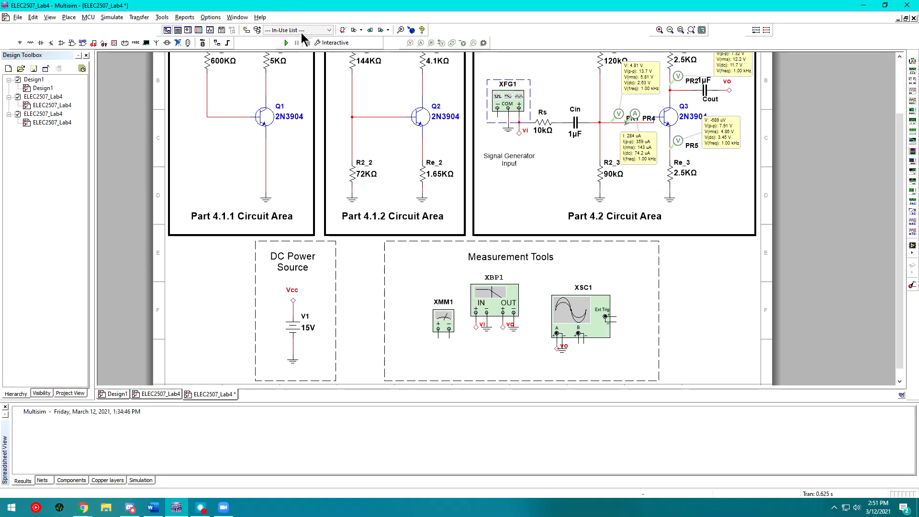
Run the simulation, open oscilloscope XSC1 and enlarge its window to view the output waveform.
left_click(287, 42)
double_click(580, 316)
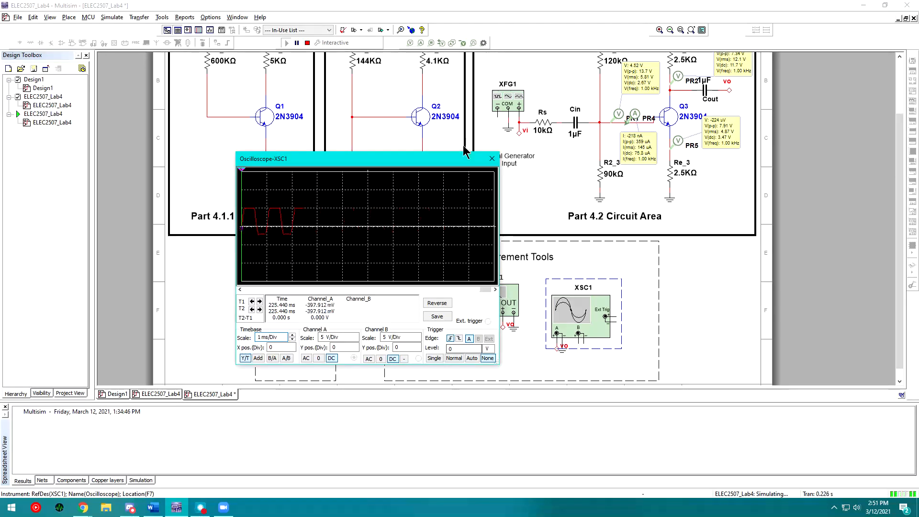
left_click_drag(458, 153, 458, 107)
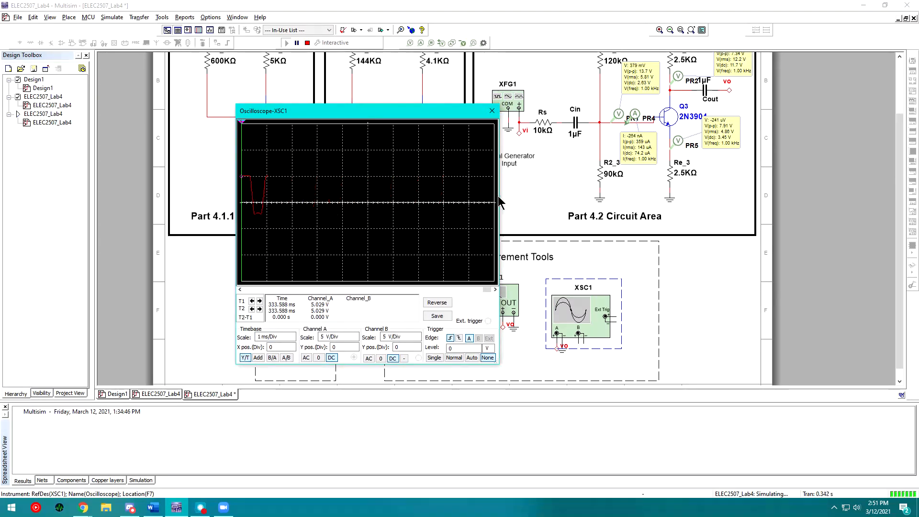
left_click_drag(499, 215, 586, 215)
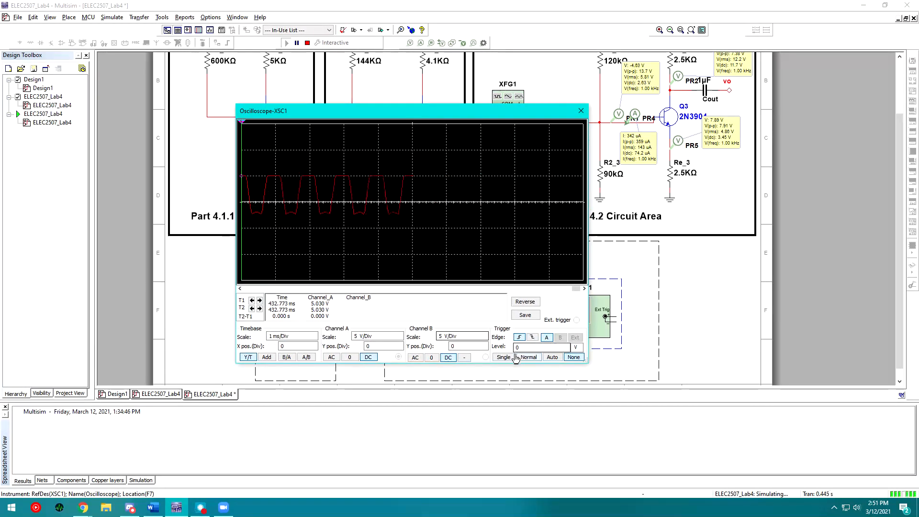
Set the oscilloscope's channel A scale to 2 V/Div and move its window clear of the Part 4.2 circuit.
left_click(375, 336)
key("Down")
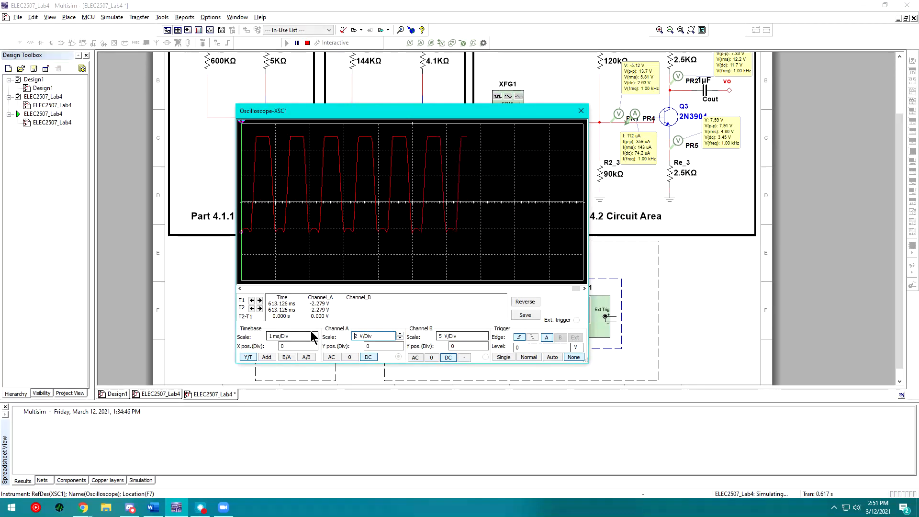
left_click_drag(460, 111, 276, 106)
Set the function generator's amplitude to 3 Vp and move its window away from the oscilloscope.
left_click(521, 163)
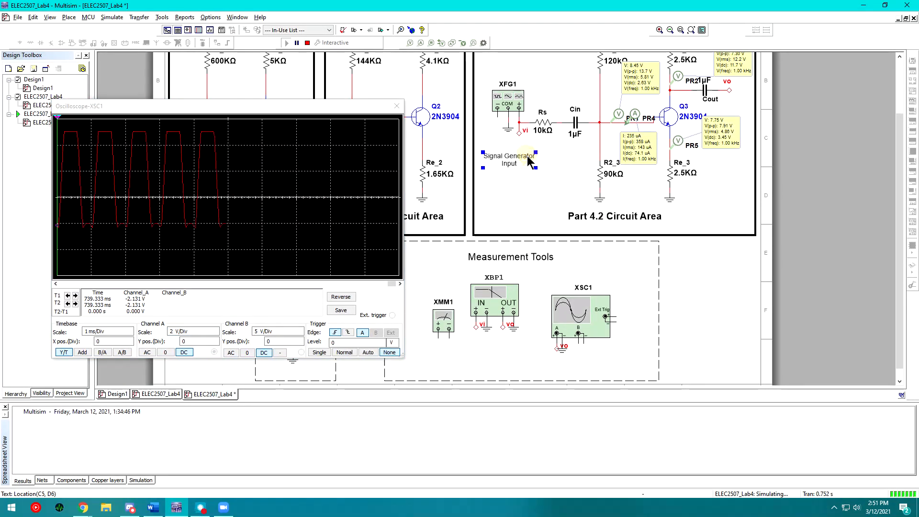
left_click(515, 117)
double_click(499, 97)
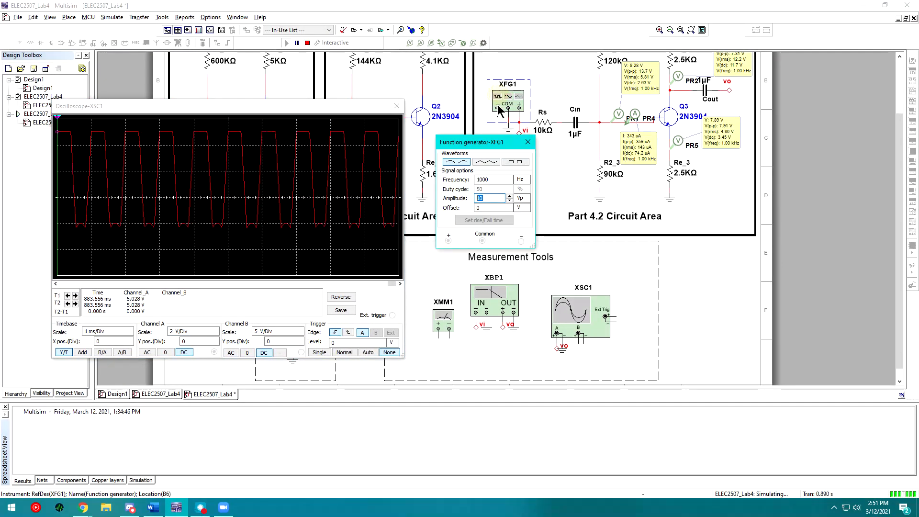
left_click_drag(484, 199, 457, 199)
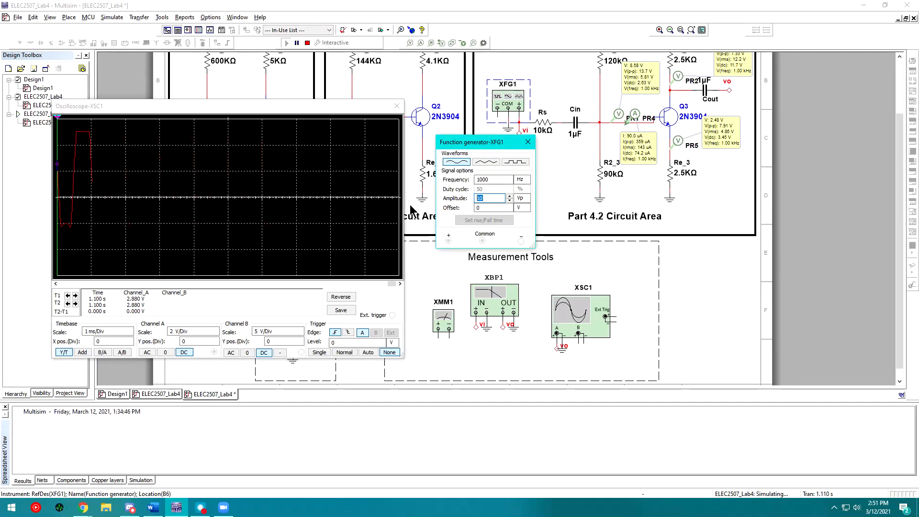
type("3")
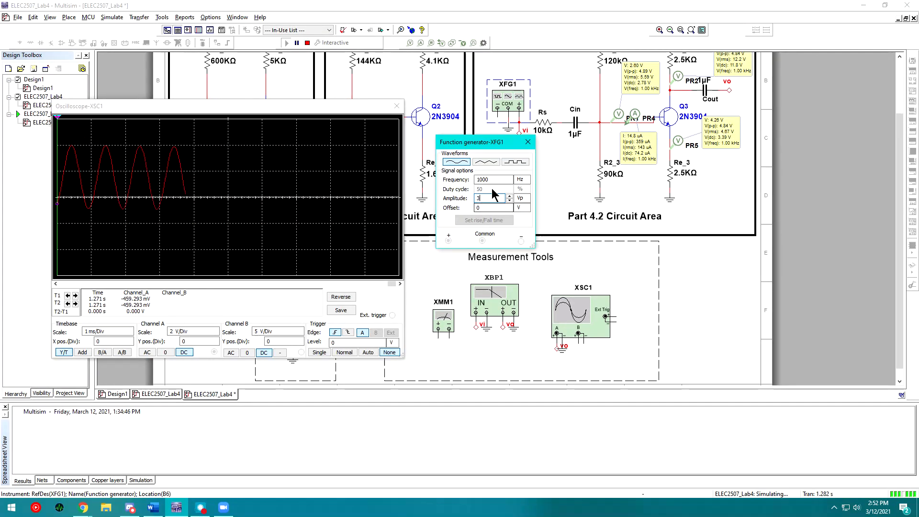
left_click(519, 198)
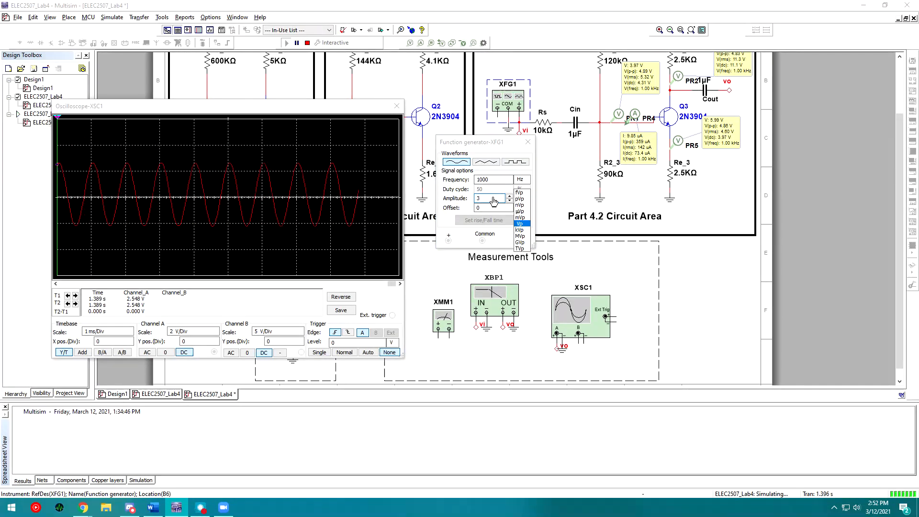
left_click(494, 201)
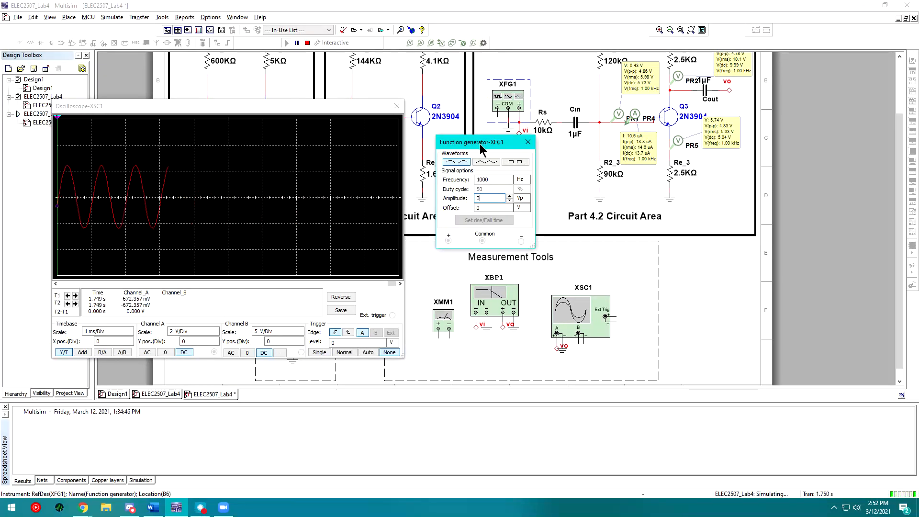
left_click_drag(481, 146, 519, 141)
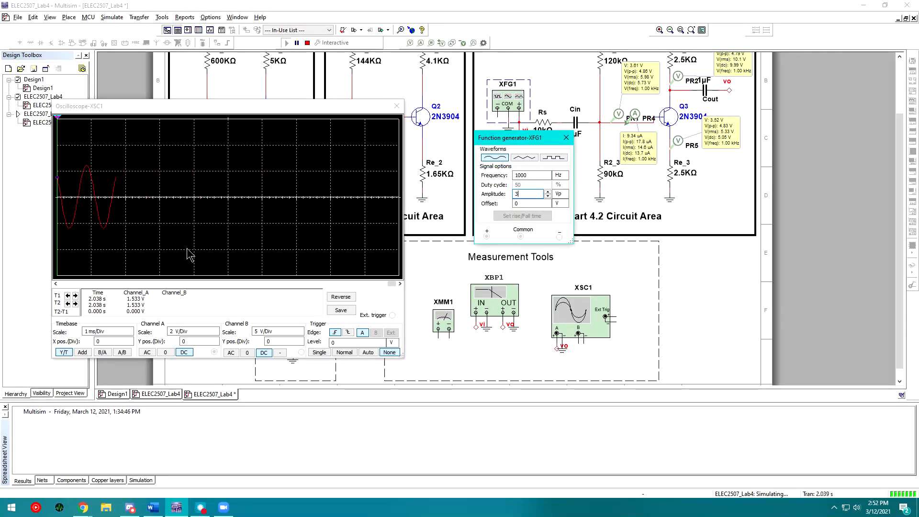
Freeze the oscilloscope trace with a single trigger and place a cursor on the waveform peak at about 1.246 ms to read its voltage.
left_click(171, 331)
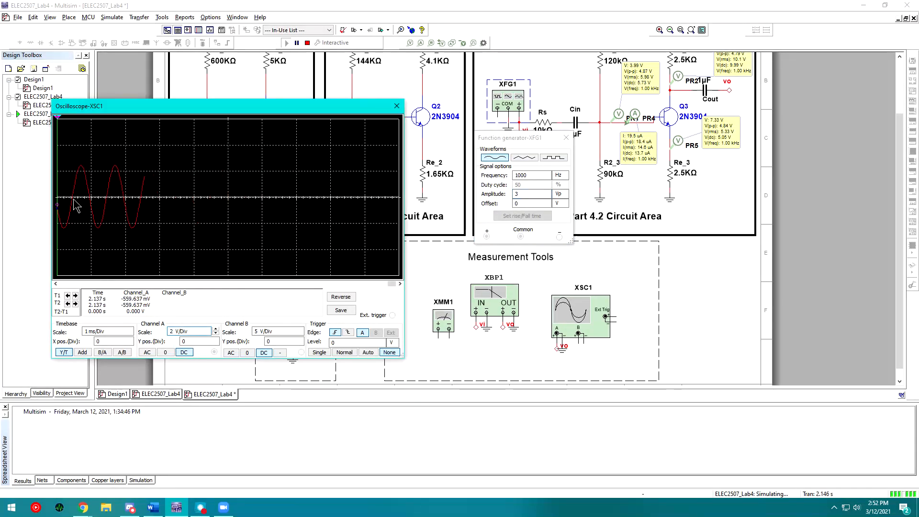
left_click(319, 353)
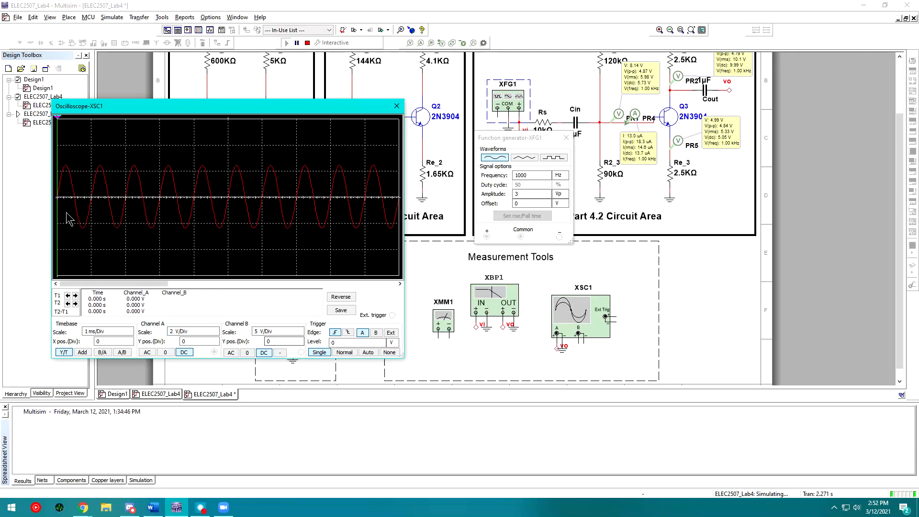
left_click_drag(58, 203, 101, 194)
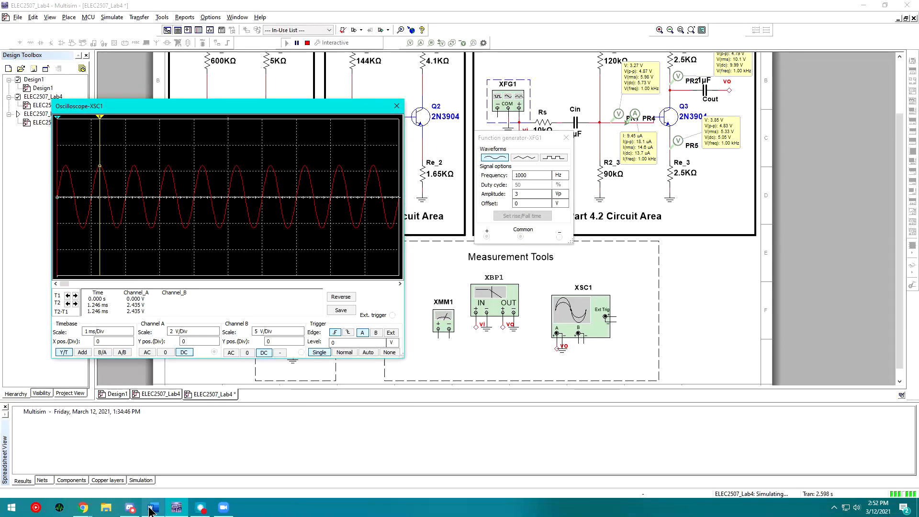
left_click(152, 508)
left_click(153, 509)
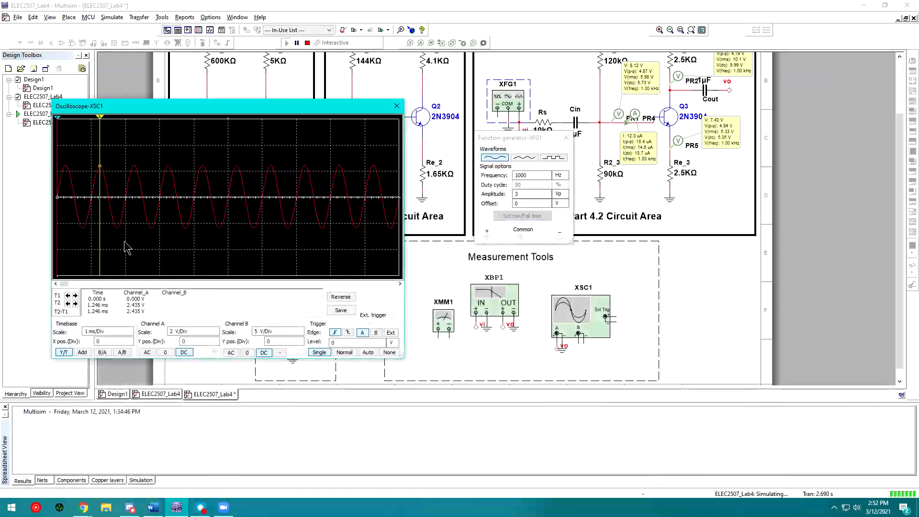
Place the other oscilloscope cursor on the waveform trough at about 714 µs to read the peak-to-peak output voltage.
left_click_drag(58, 199, 82, 223)
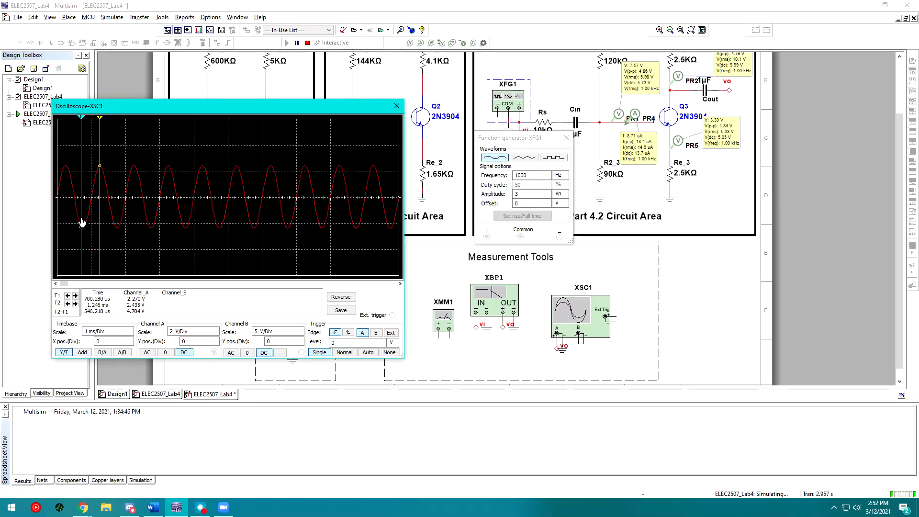
left_click_drag(81, 224, 82, 224)
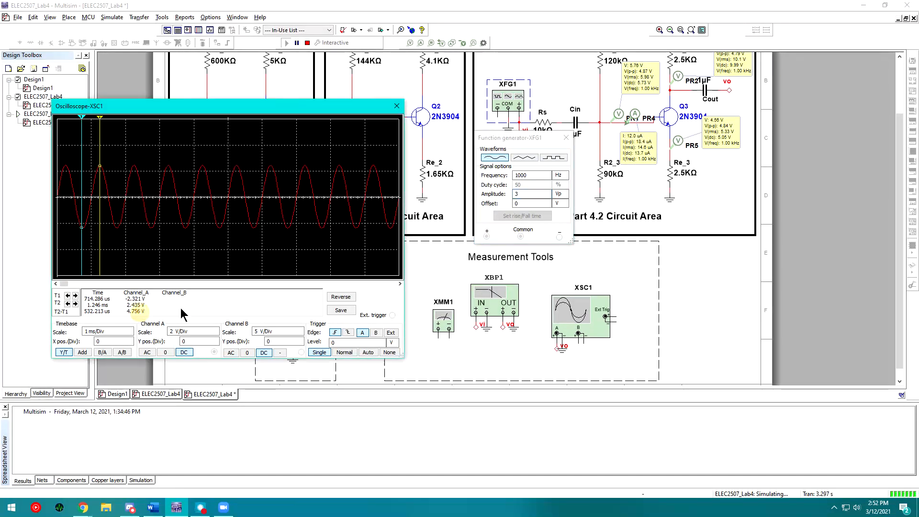
Set the function generator's amplitude to 1 Vp and capture the new output with normal, then single triggering.
left_click(530, 193)
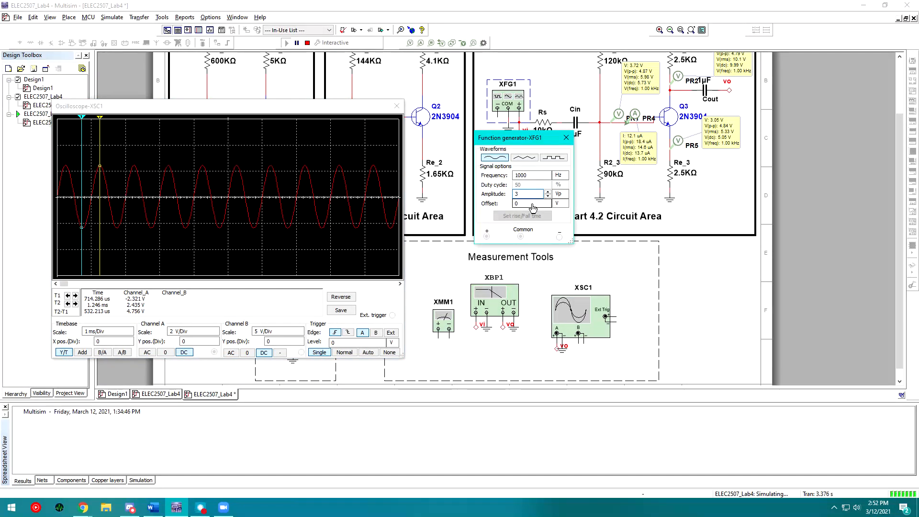
type("1")
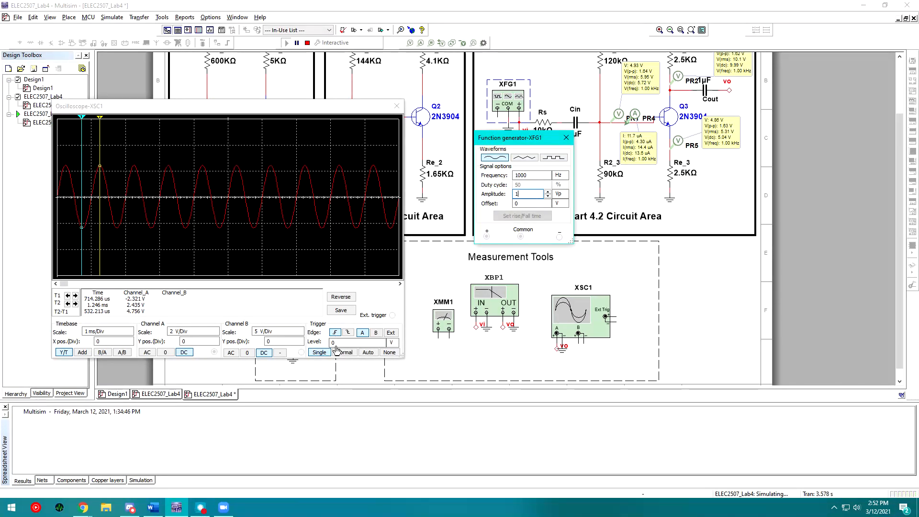
left_click(356, 353)
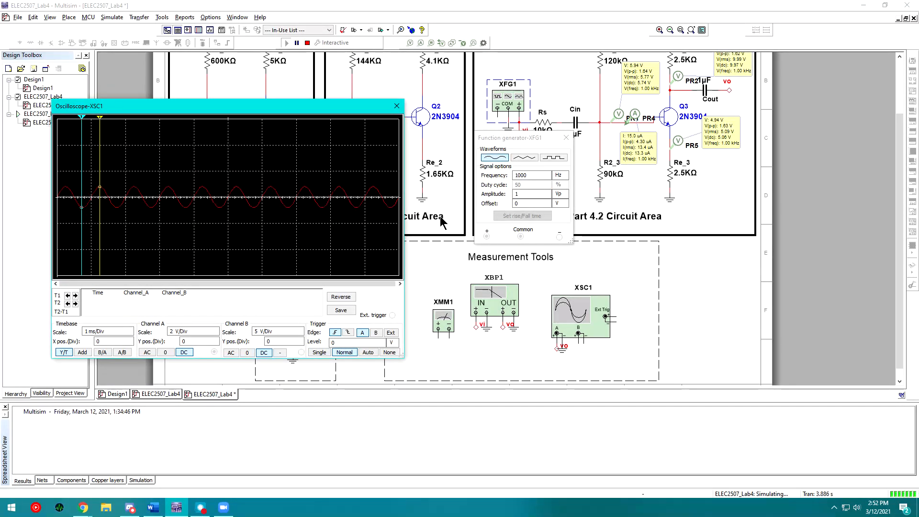
left_click(319, 352)
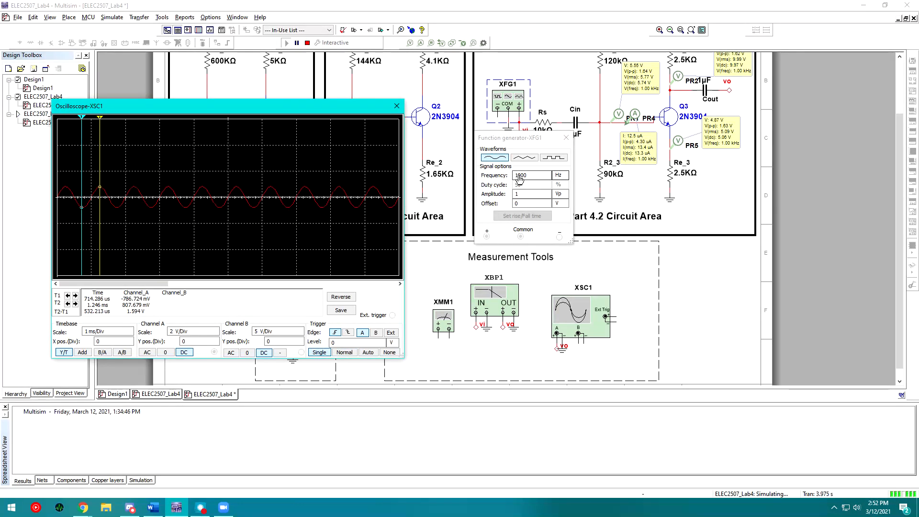
Try function generator amplitudes of 1.2 Vp and 1.4 Vp and return the oscilloscope to normal triggering.
left_click(523, 197)
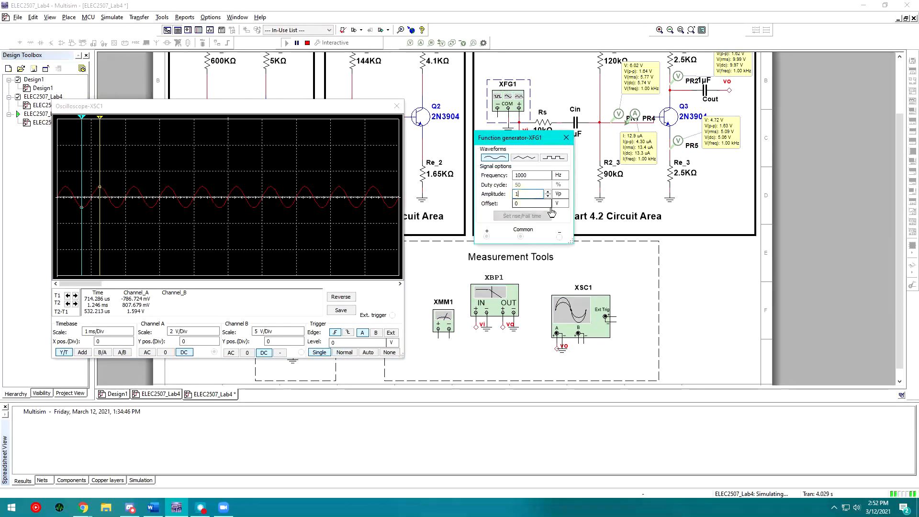
left_click(553, 205)
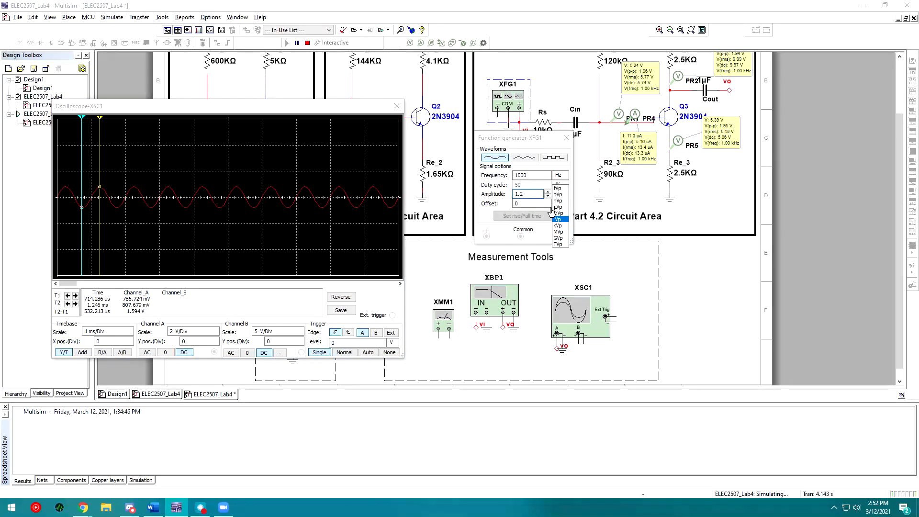
left_click(527, 137)
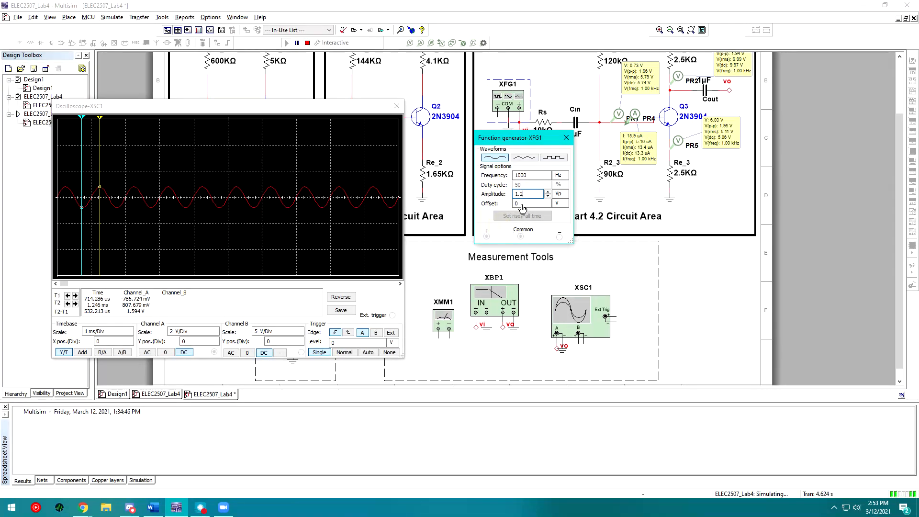
key("super")
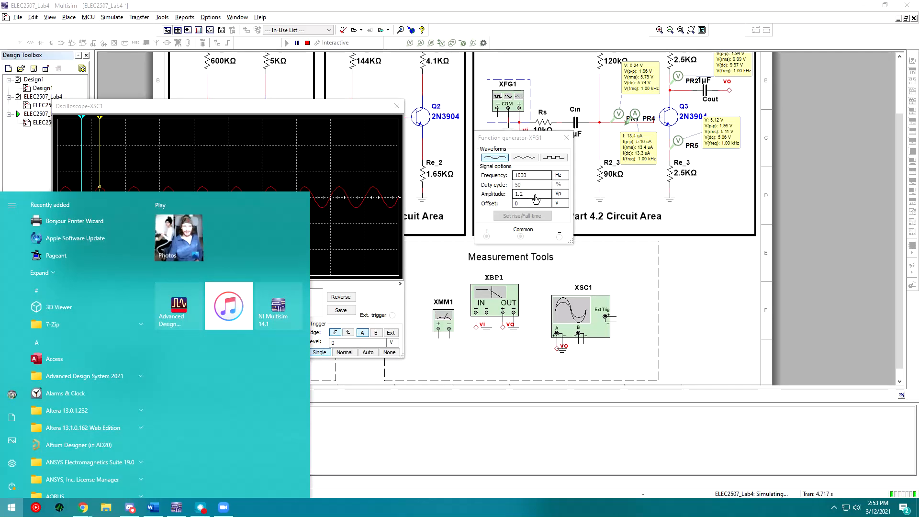
left_click(541, 198)
key("BackSpace")
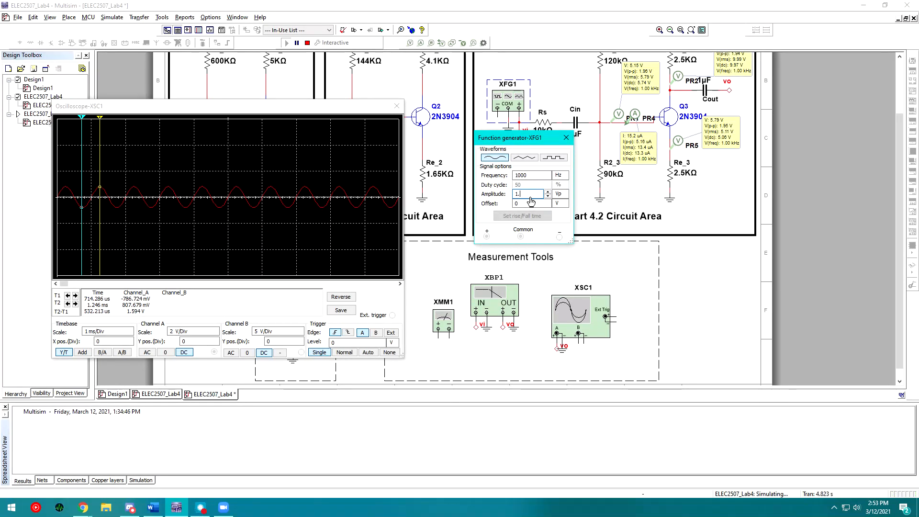
type("4")
key("Tab")
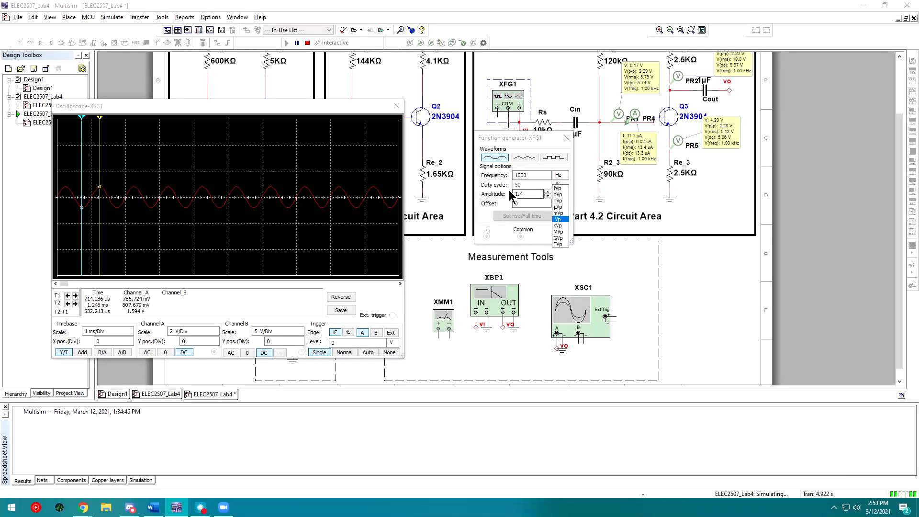
left_click(512, 194)
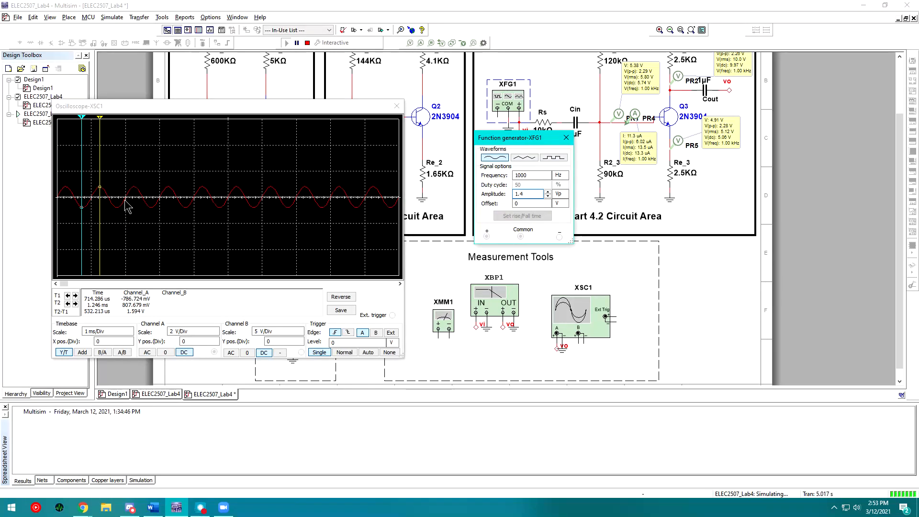
left_click(345, 352)
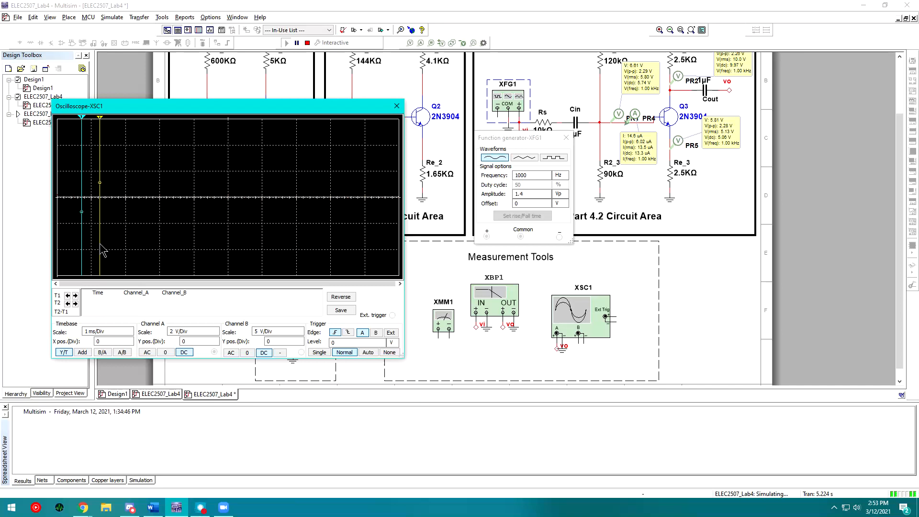
Set the function generator's amplitude to 1.25 Vp and bring the oscilloscope forward to read the cursor voltages.
left_click(531, 194)
key("BackSpace")
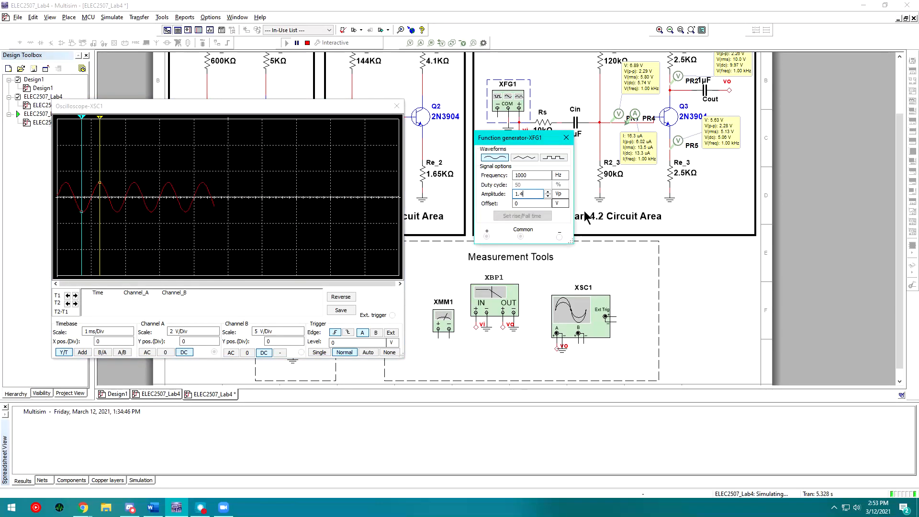
type("2")
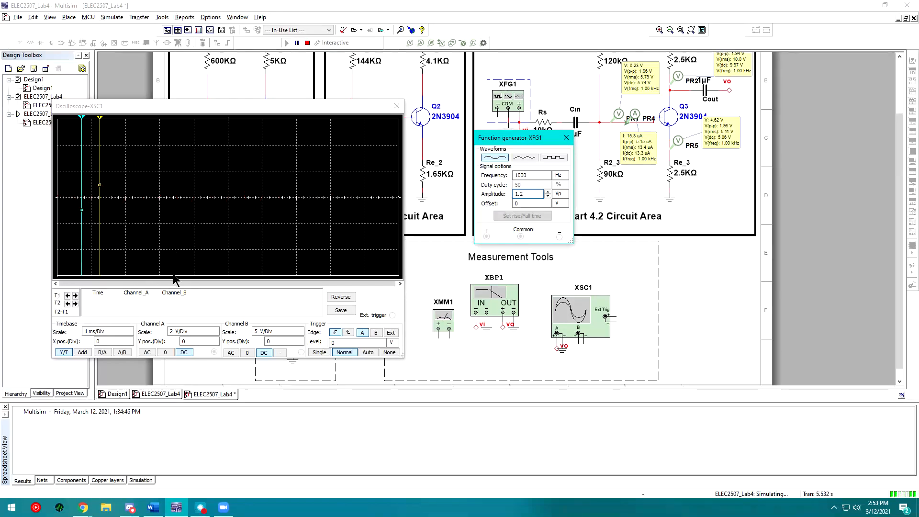
type("5")
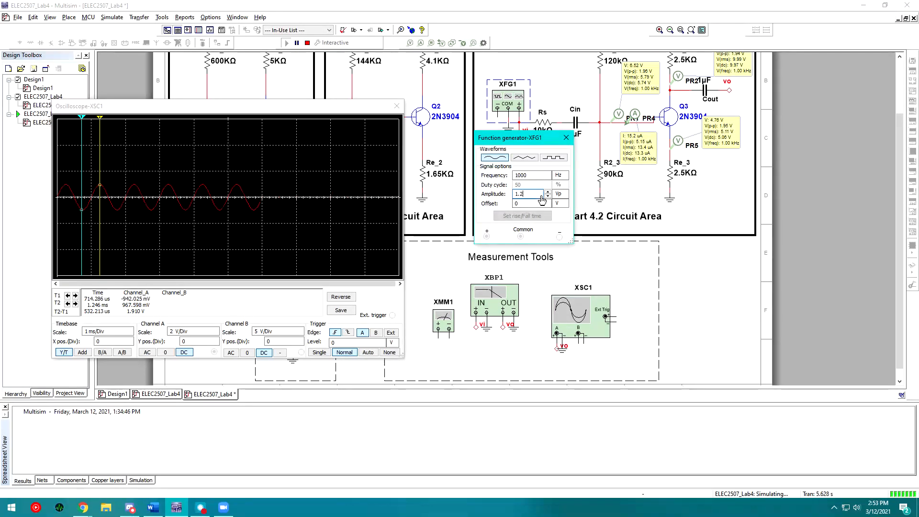
left_click(559, 194)
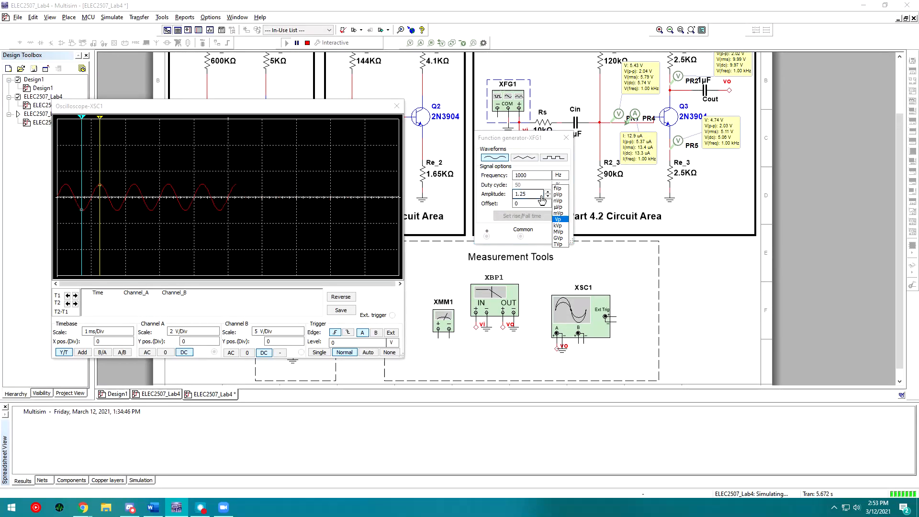
left_click(411, 212)
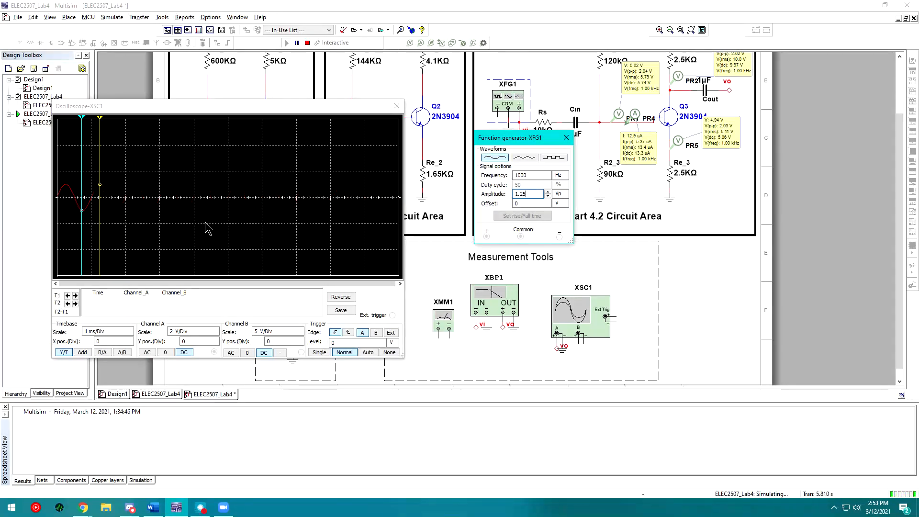
left_click(123, 313)
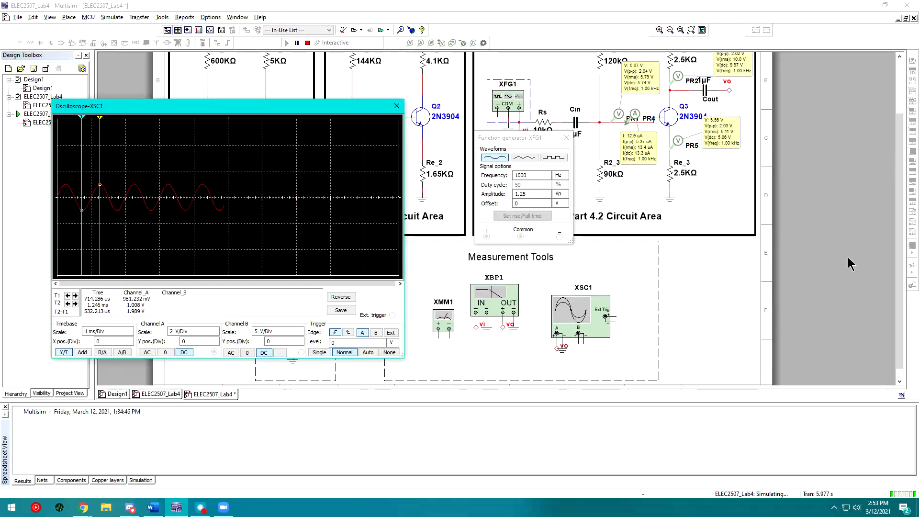
Set the oscilloscope's channel A scale to 500 mV/Div and its timebase to 500 us/Div.
left_click(203, 332)
left_click(216, 334)
left_click(216, 334)
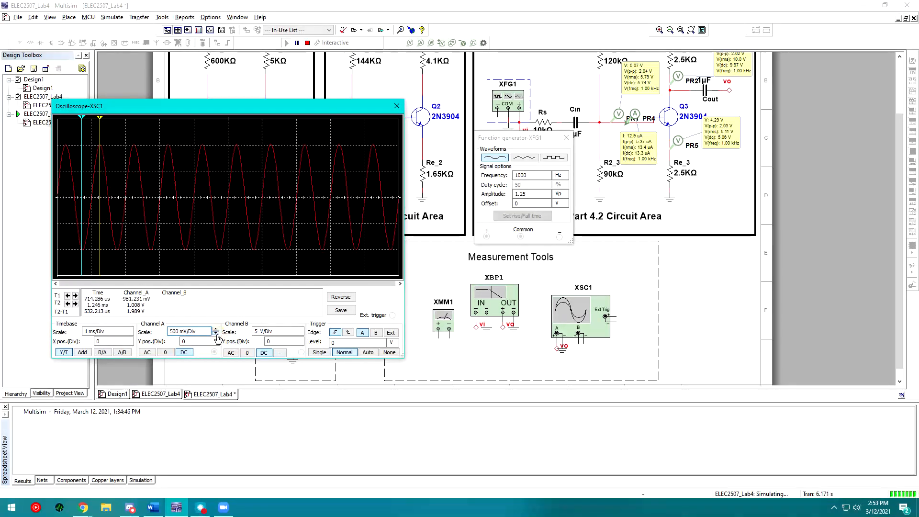
left_click(130, 333)
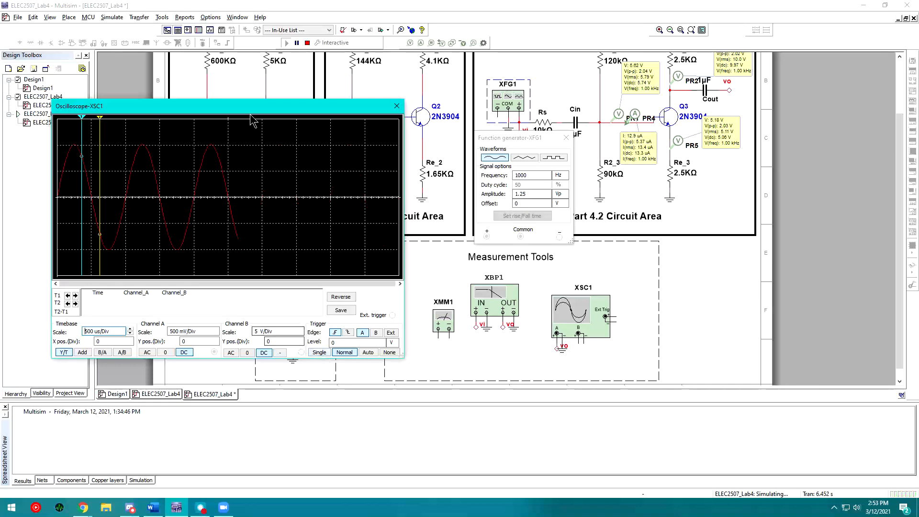
Freeze the trace with a single trigger and place the cursors on the peak at about 1.246 ms and the trough at about 1.744 ms.
left_click(320, 352)
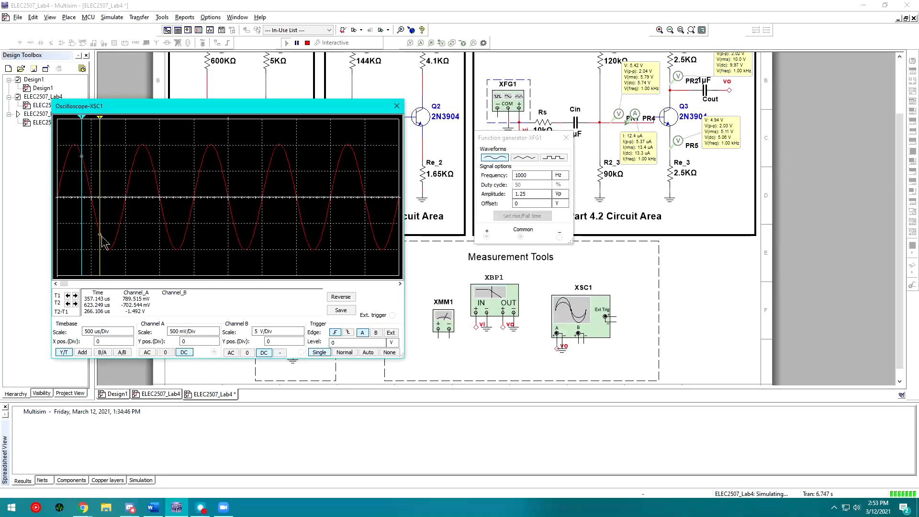
left_click_drag(99, 234, 177, 269)
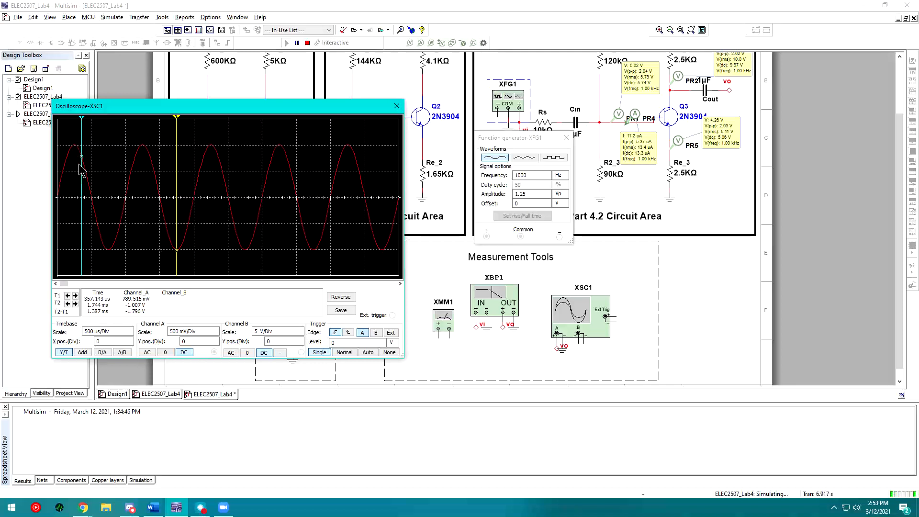
left_click_drag(82, 163, 143, 149)
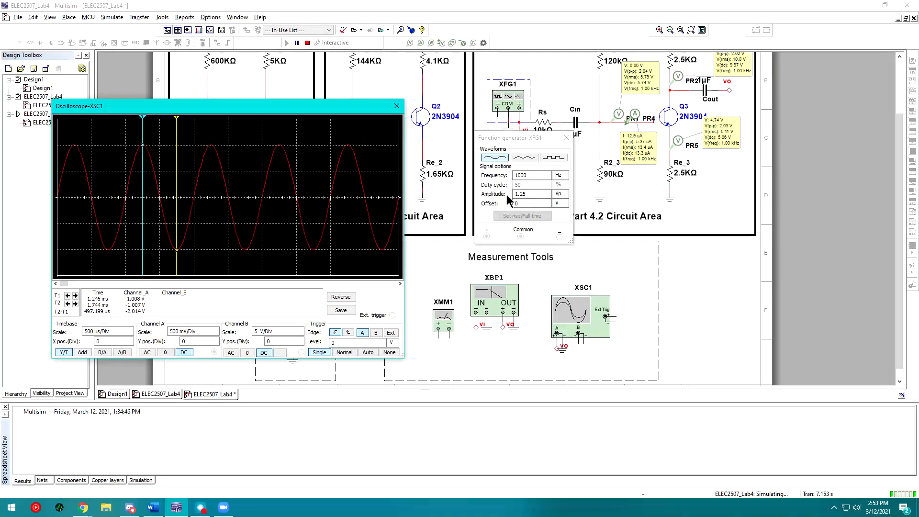
Compare the generator amplitude with the measured output, check the input resistance instructions in the Word lab manual, and return to Multisim.
left_click_drag(525, 147, 352, 284)
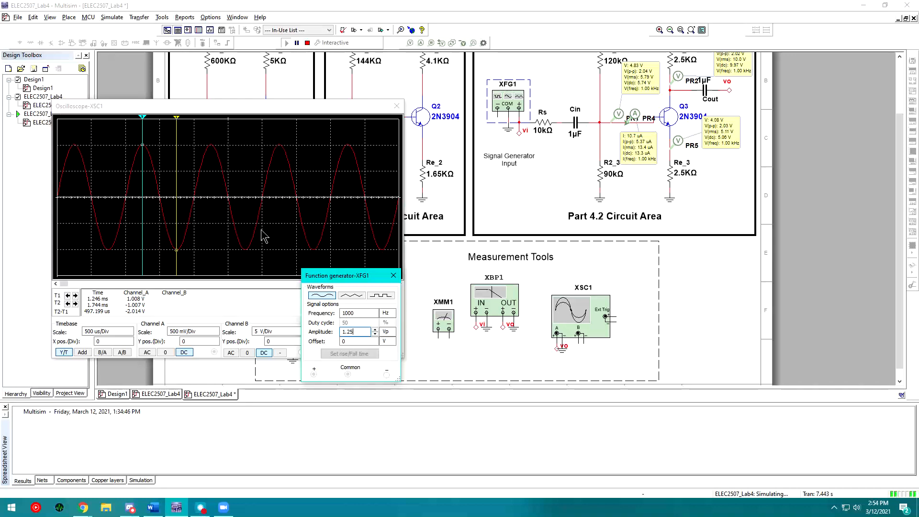
left_click(137, 314)
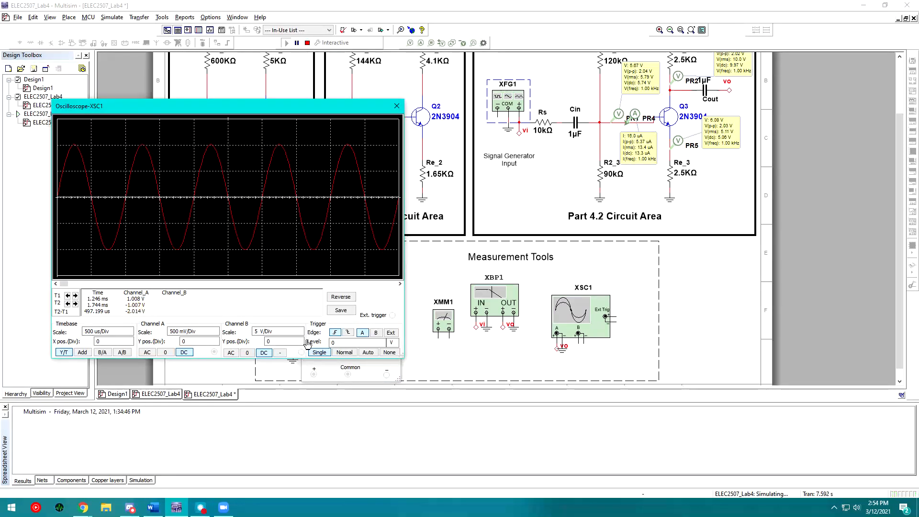
left_click(356, 374)
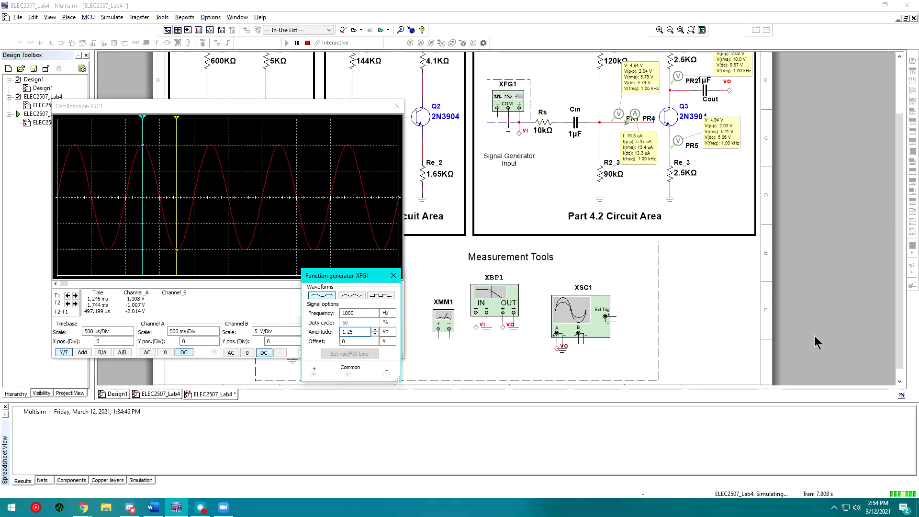
key("alt+Tab")
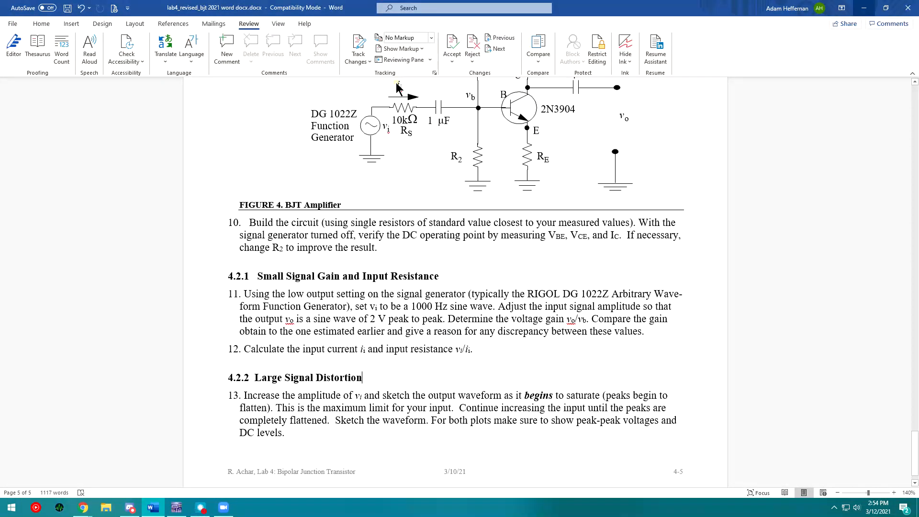
key("alt+Tab")
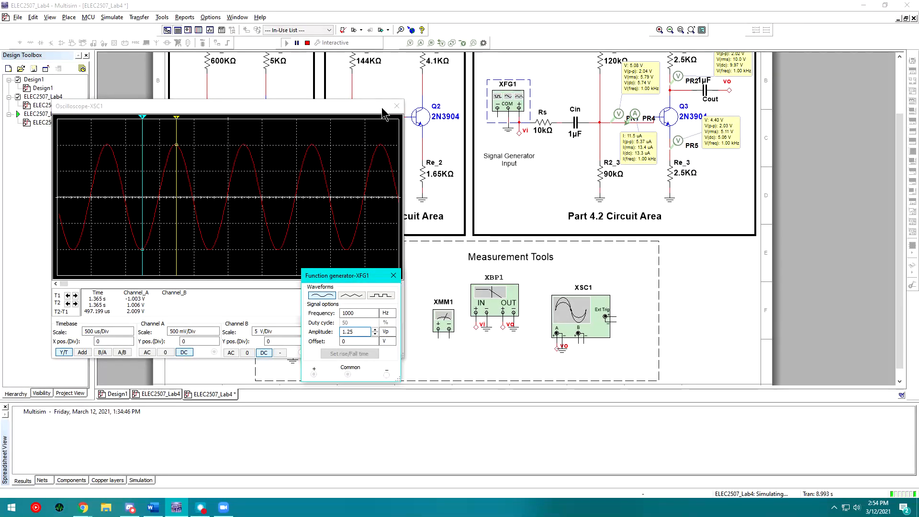
Close both instrument windows, add a current probe on the wire between Rs and Cin, and move its readout clear of neighbouring probes.
left_click(397, 106)
left_click(393, 275)
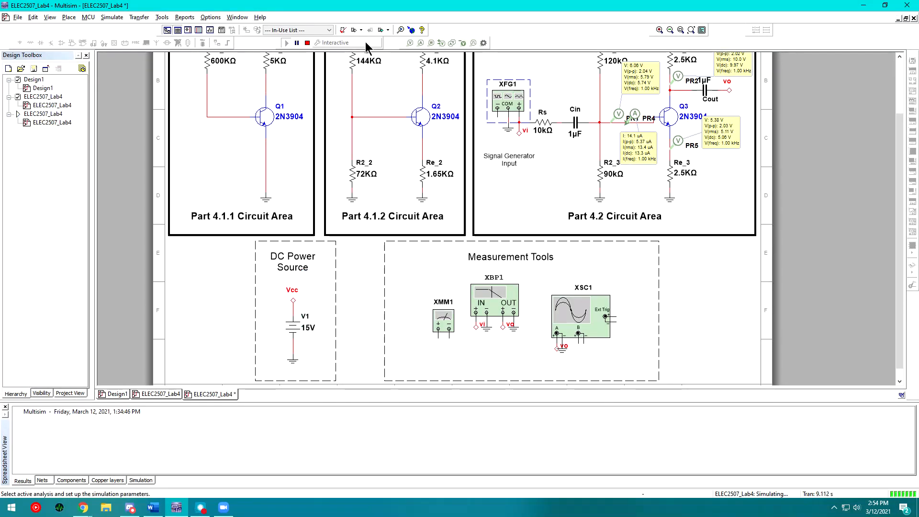
left_click(420, 42)
left_click(548, 122)
left_click(556, 129)
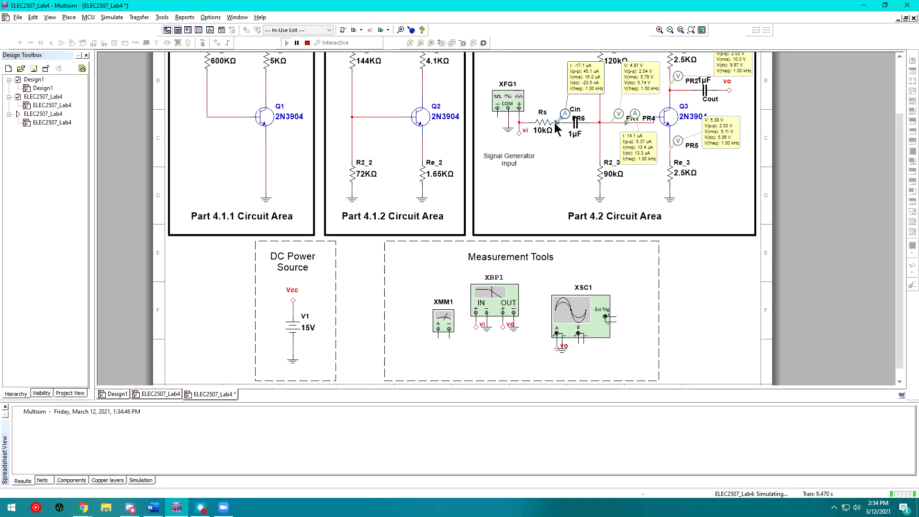
left_click_drag(576, 88, 564, 87)
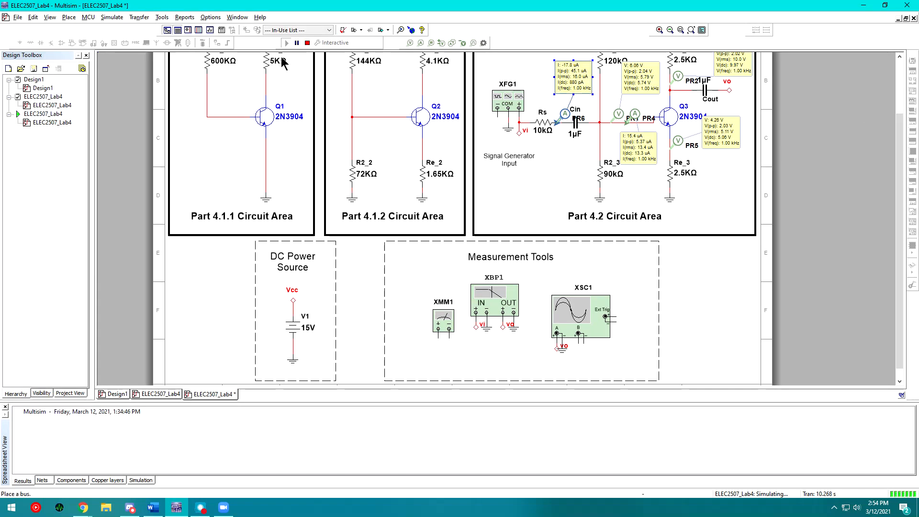
Reopen function generator XFG1 to check its amplitude setting, and close it.
double_click(508, 102)
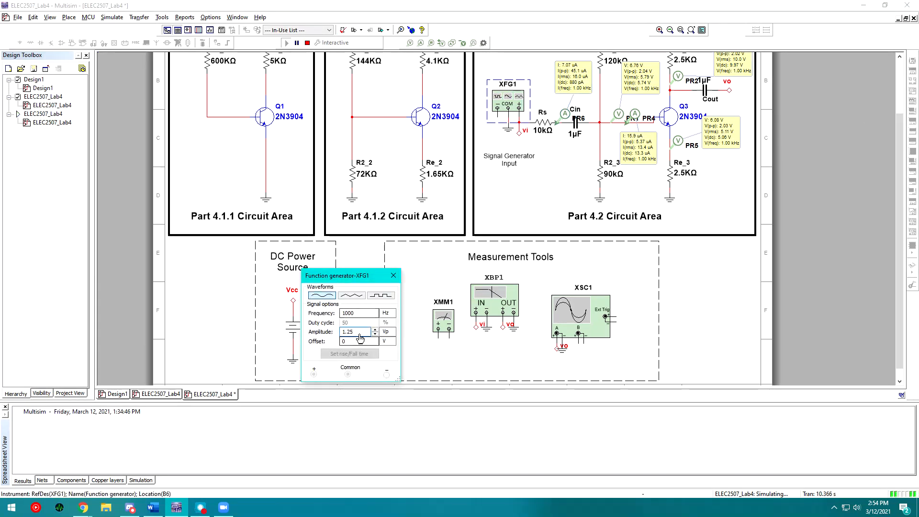
left_click(392, 277)
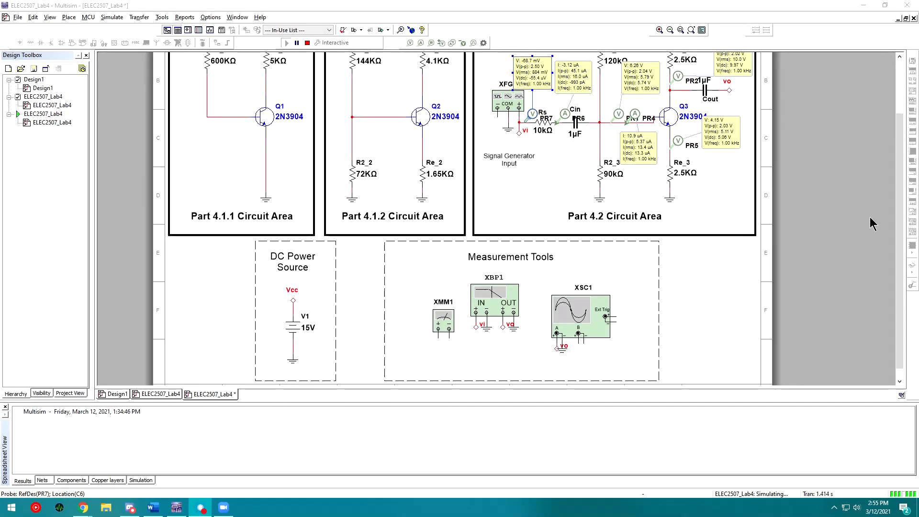
Move the PR7 probe readout slightly clear of its neighbours, check the XFG1 amplitude setting, and close the generator window.
left_click_drag(538, 76, 541, 67)
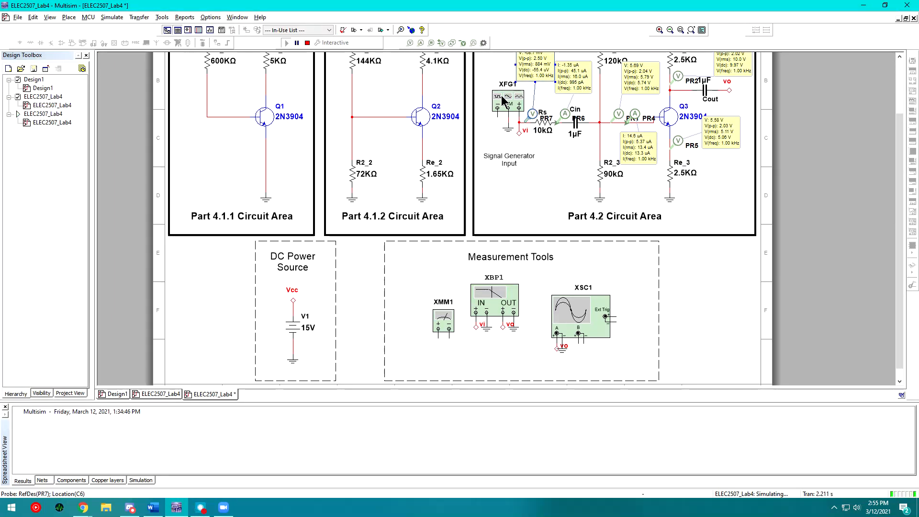
double_click(516, 111)
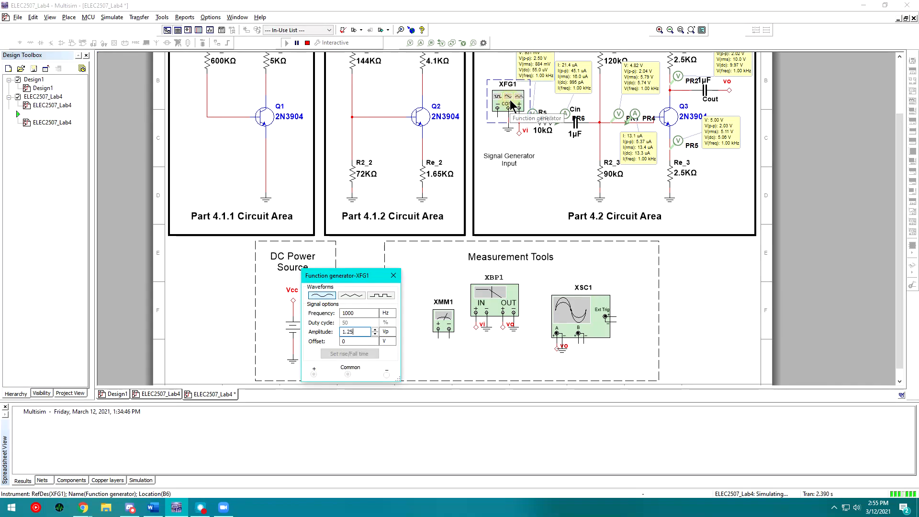
left_click(358, 331)
left_click(393, 275)
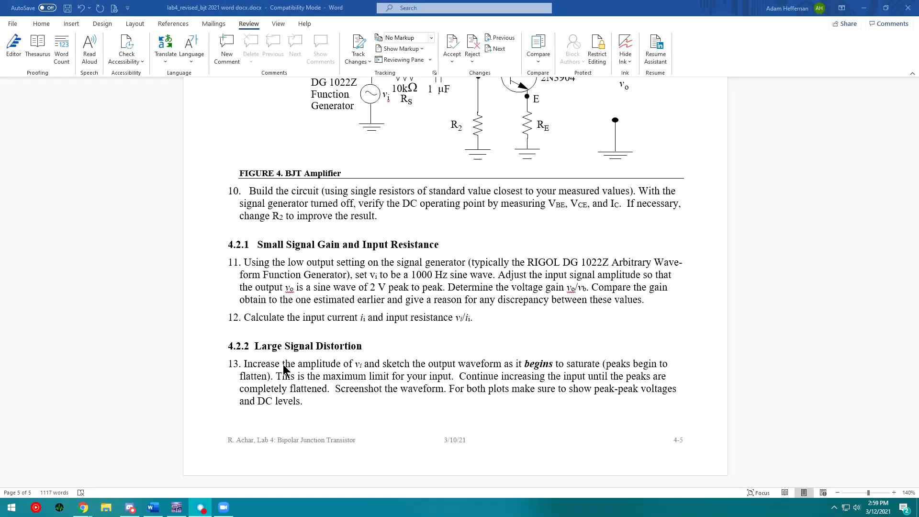
Return to Multisim from the Word lab manual, check the XFG1 amplitude again, and open oscilloscope XSC1.
left_click(177, 508)
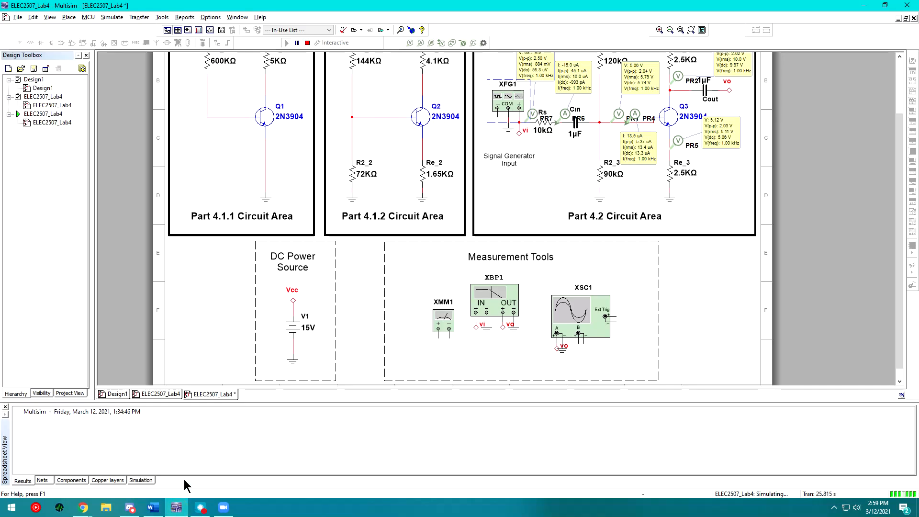
scroll(524, 208, "down", 1)
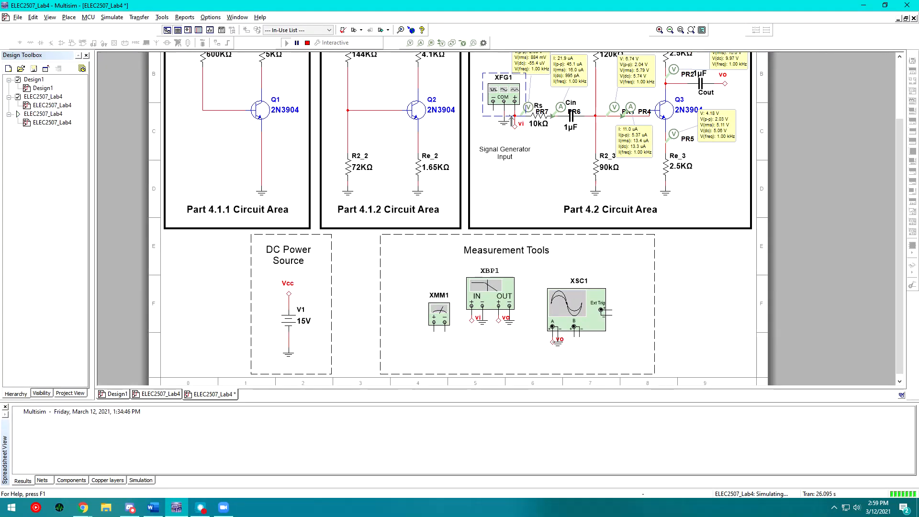
double_click(508, 96)
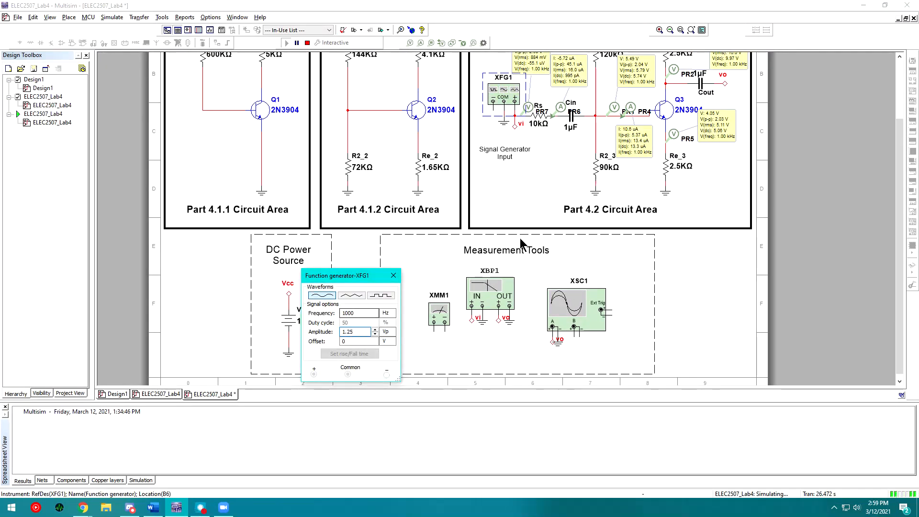
left_click(393, 275)
left_click(583, 313)
double_click(582, 314)
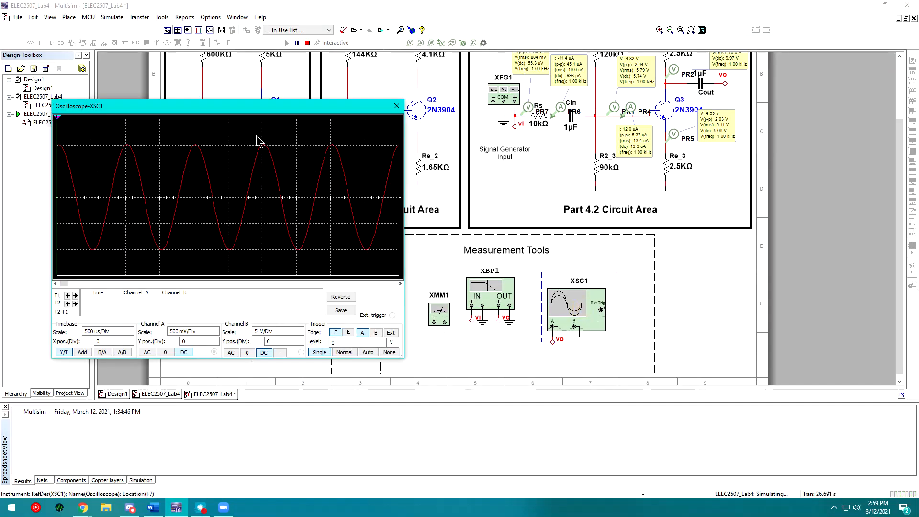
Set the oscilloscope to normal triggering and the channel A scale to 2 V/Div.
left_click(344, 352)
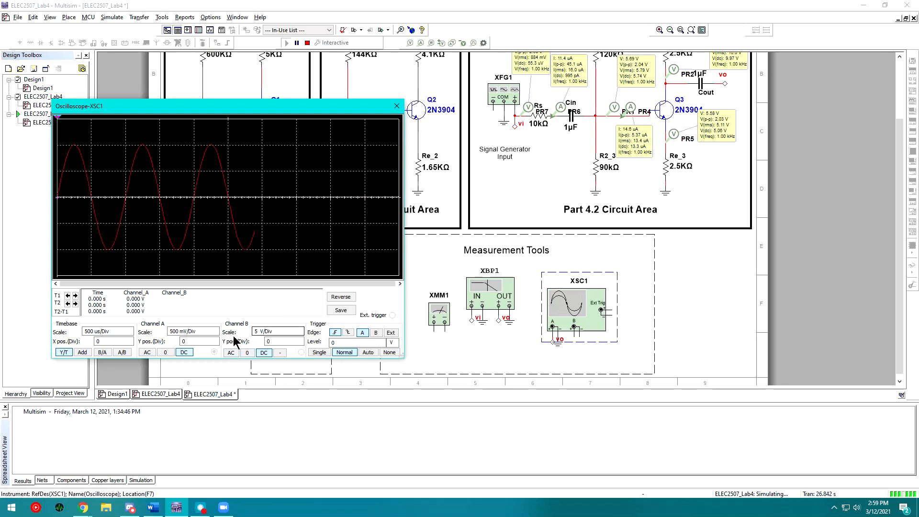
left_click(204, 334)
left_click(215, 329)
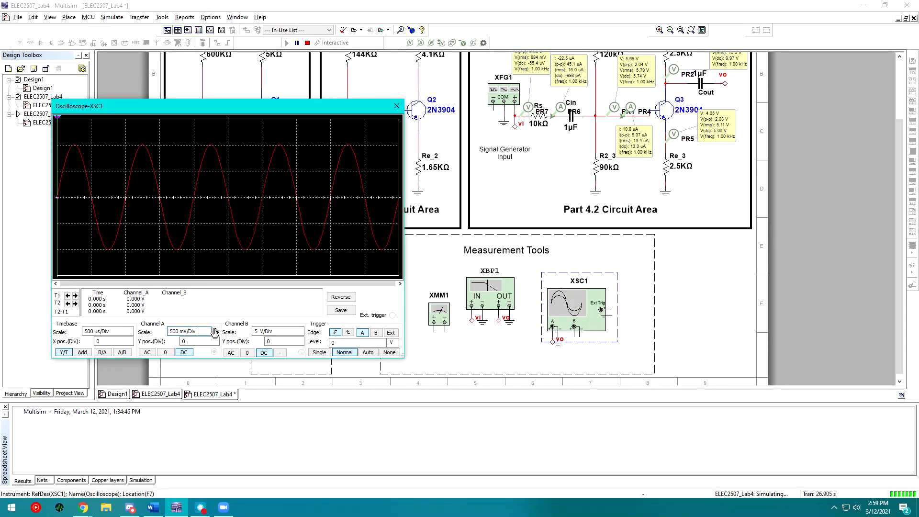
left_click(216, 334)
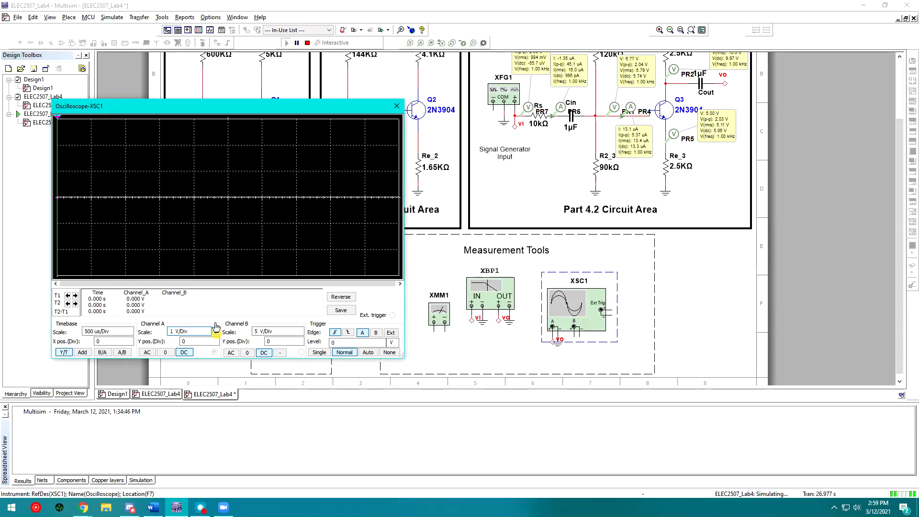
left_click(216, 329)
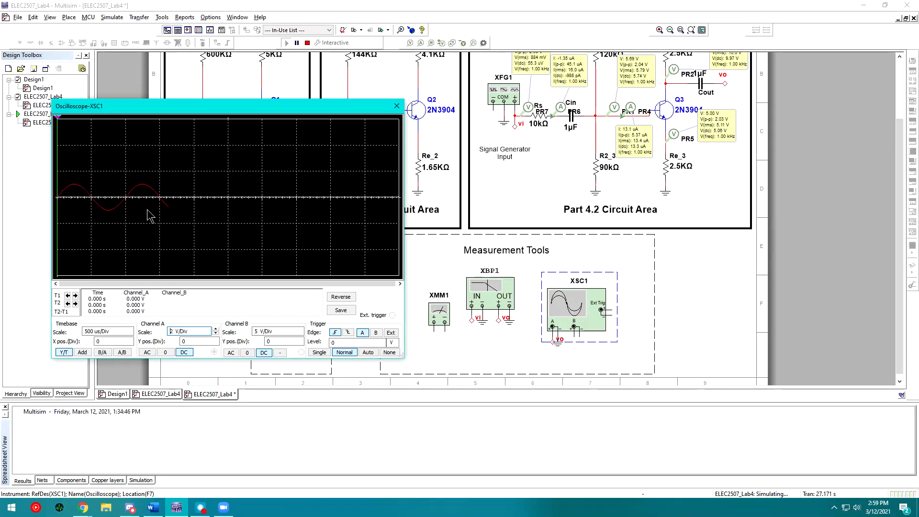
Open function generator XFG1 beside the oscilloscope and set its amplitude to 4 Vp.
left_click(502, 91)
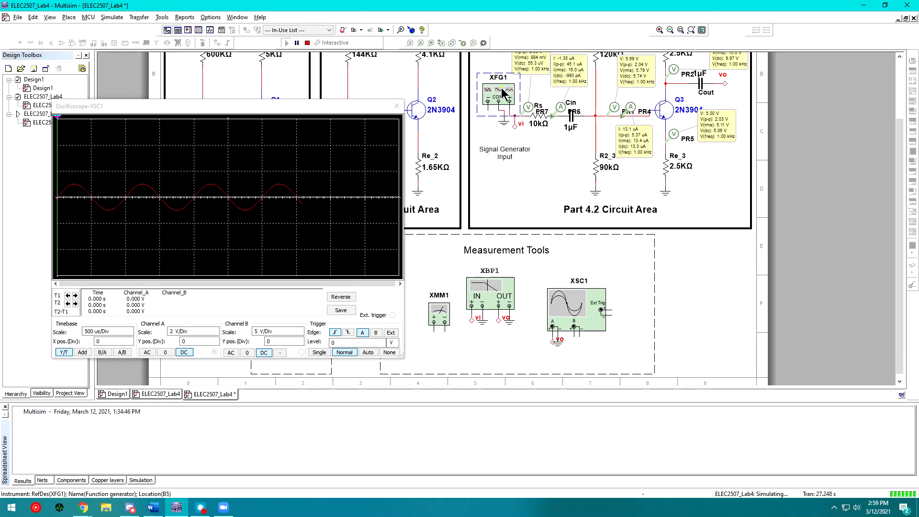
double_click(503, 91)
left_click_drag(366, 273, 494, 253)
left_click_drag(493, 309, 469, 310)
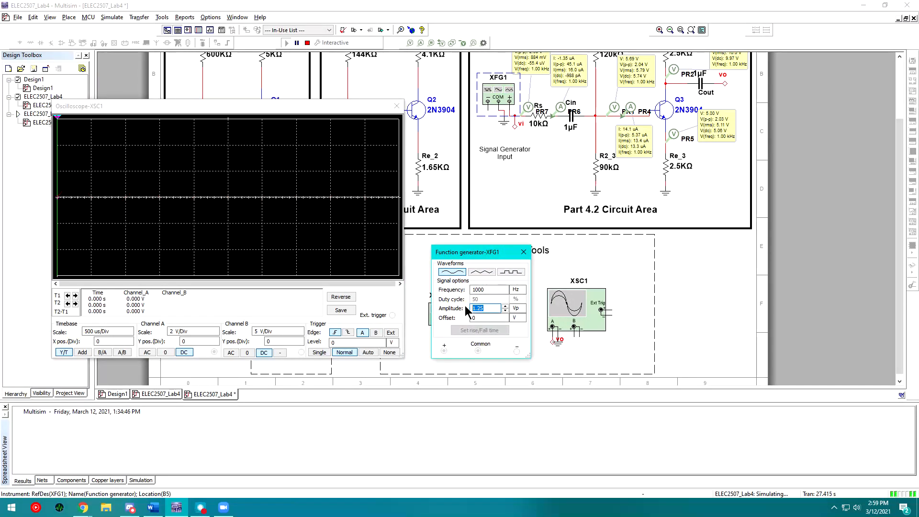
type("4")
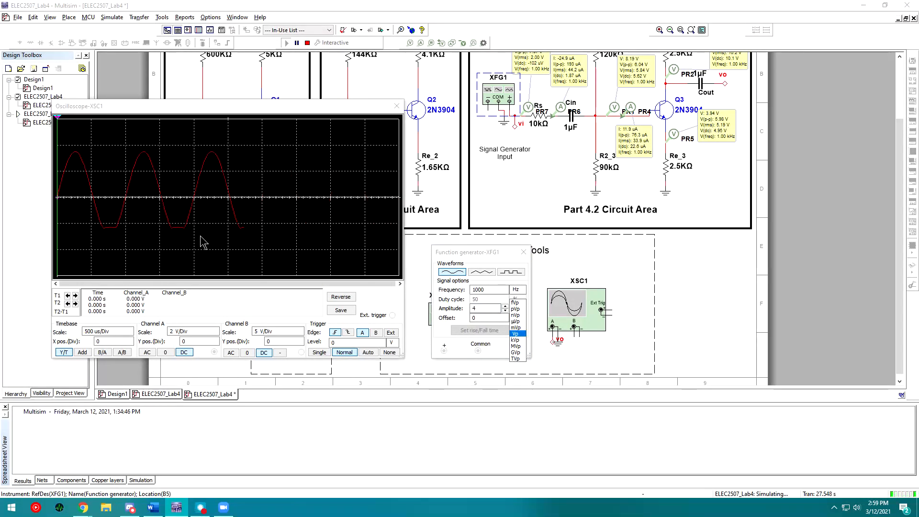
Lower the XFG1 amplitude to 3 and restore its unit to Vp.
left_click(484, 310)
key("BackSpace")
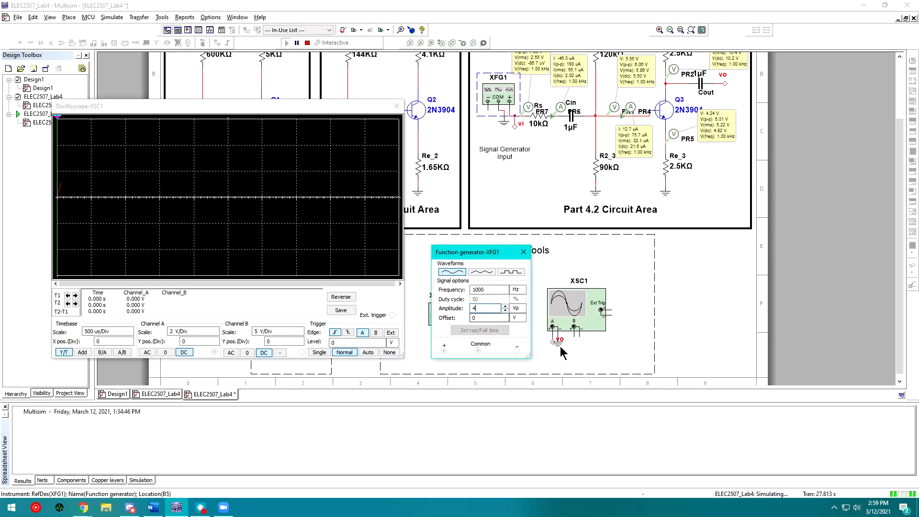
type("1")
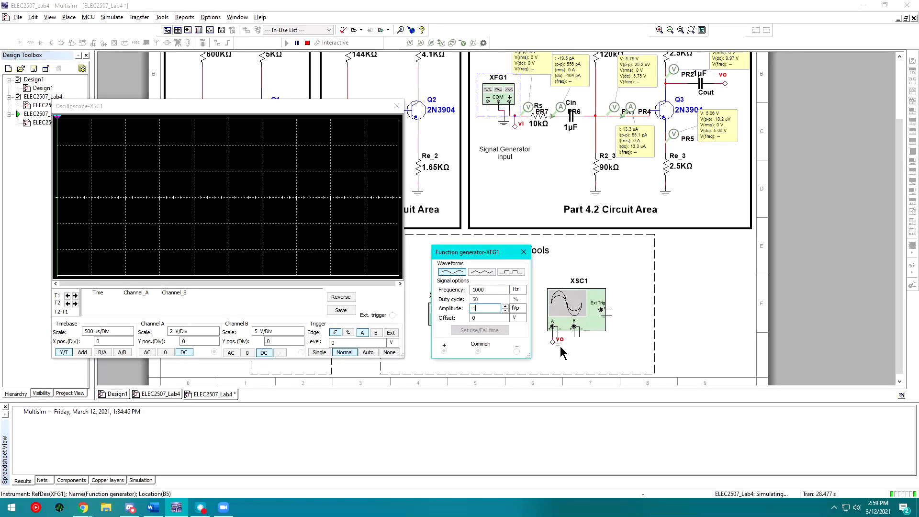
type("3")
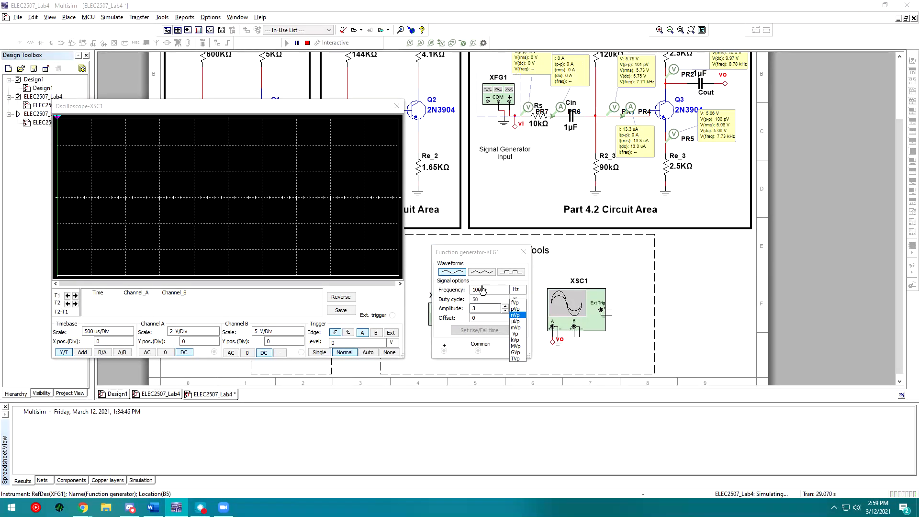
left_click(514, 334)
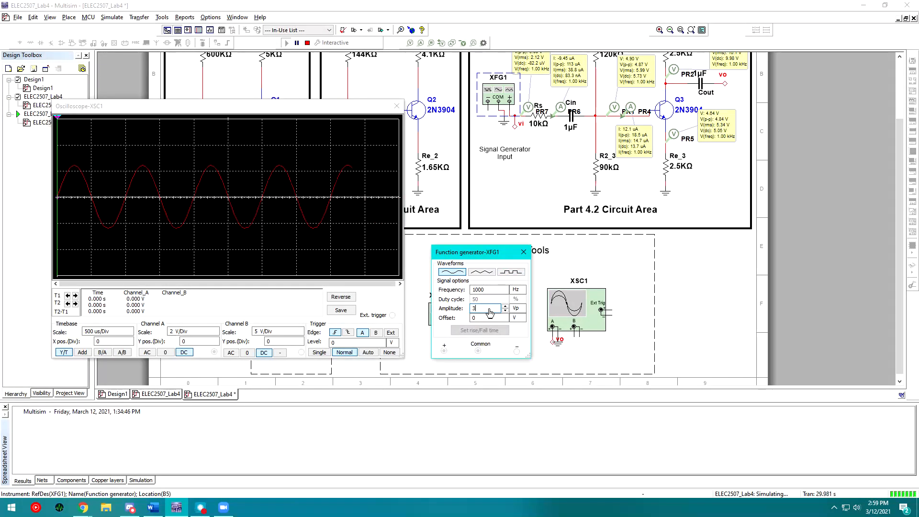
Try XFG1 amplitudes of 3.5, 3.4, 3.3 and 3.2 Vp to find where the output peaks begin to flatten.
type(".5")
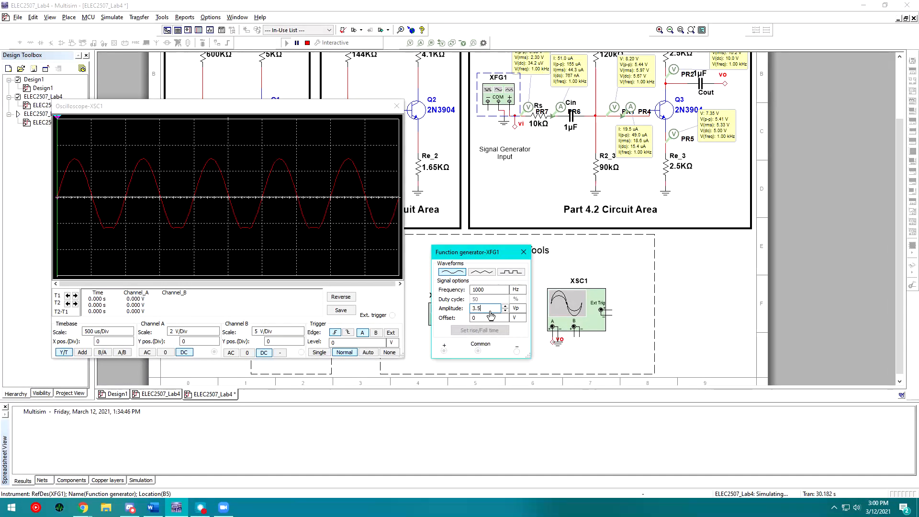
key("BackSpace")
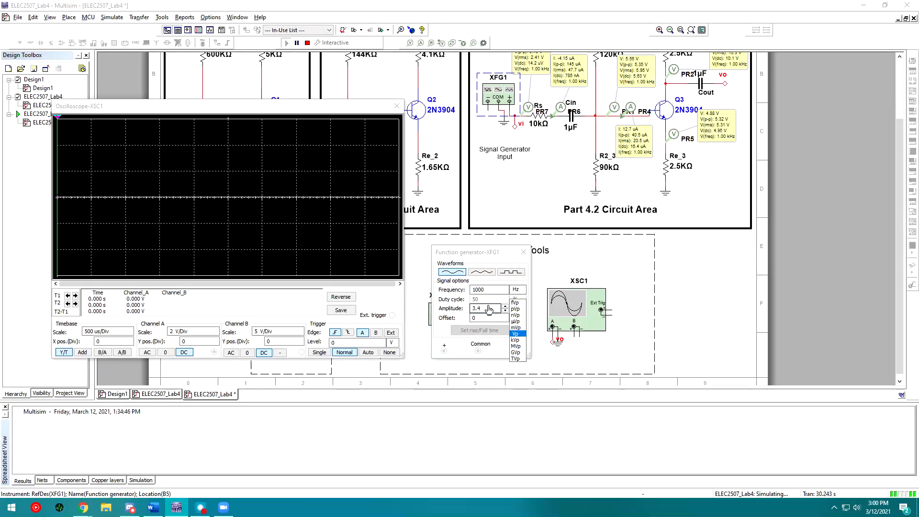
type("3")
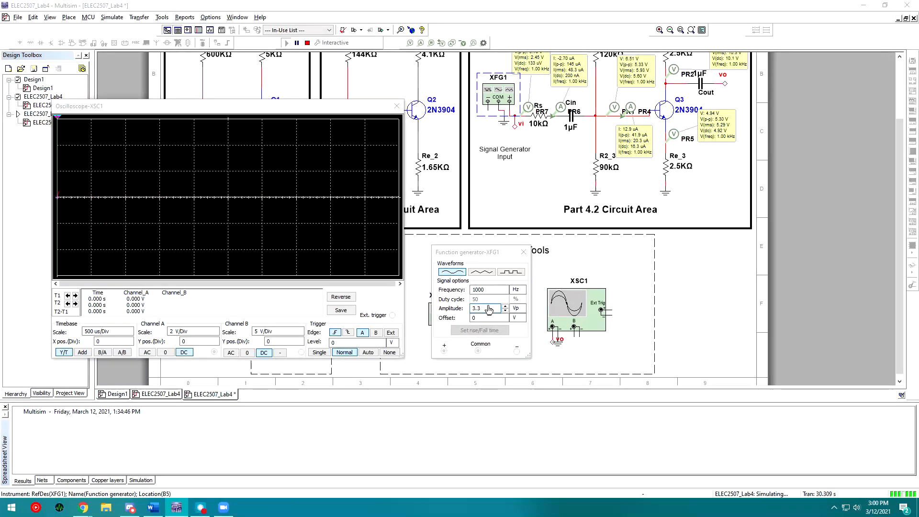
key("BackSpace")
type("2")
key("Tab")
left_click(488, 309)
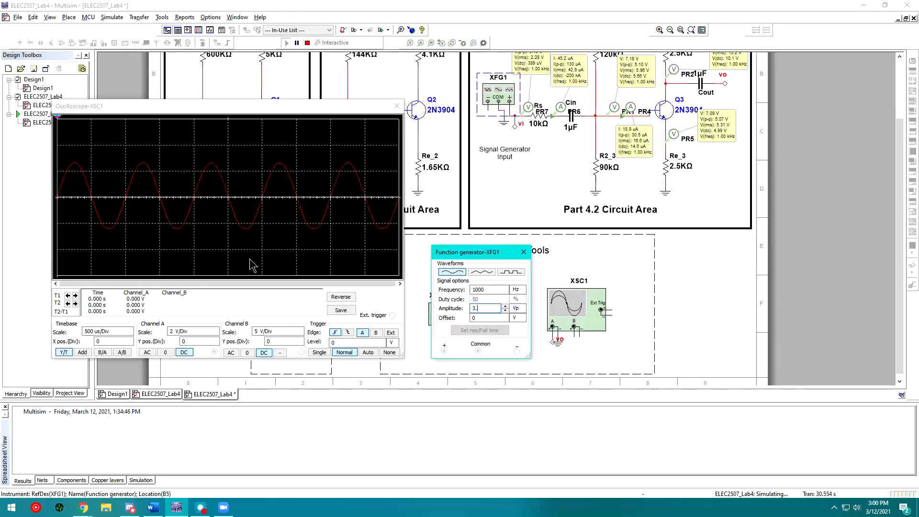
Set the XFG1 amplitude to 3.1 Vp and freeze the oscilloscope trace with a single trigger.
key("BackSpace")
type("1")
key("Tab")
key("Return")
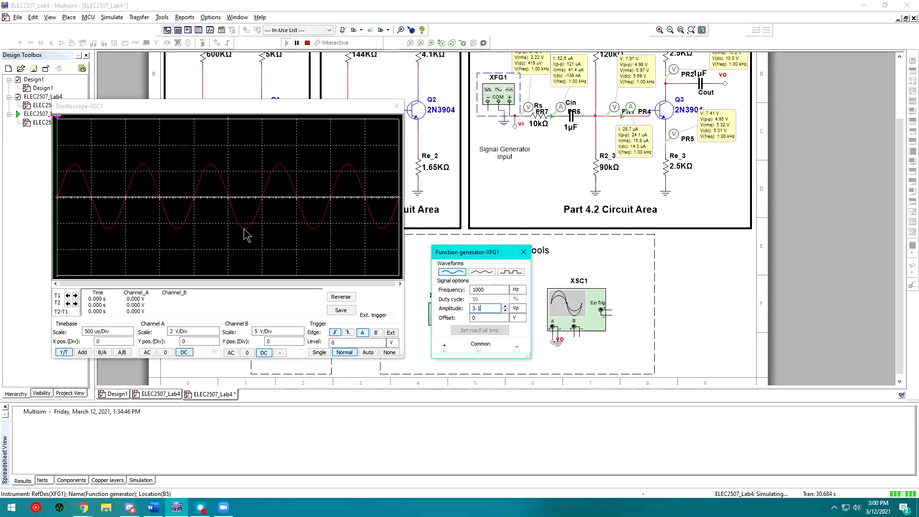
left_click(311, 354)
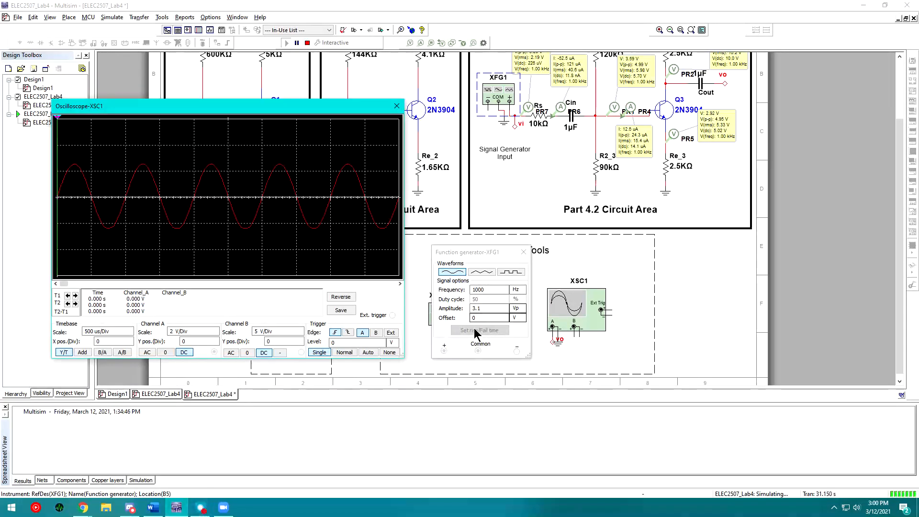
Review the large signal distortion instructions in the Word lab manual and return to Multisim.
left_click(152, 509)
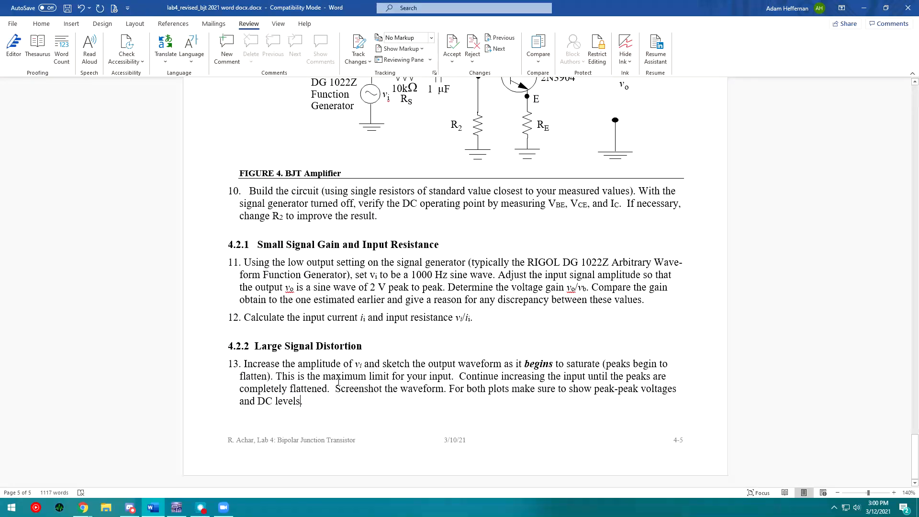
left_click_drag(342, 391, 410, 397)
left_click(411, 397)
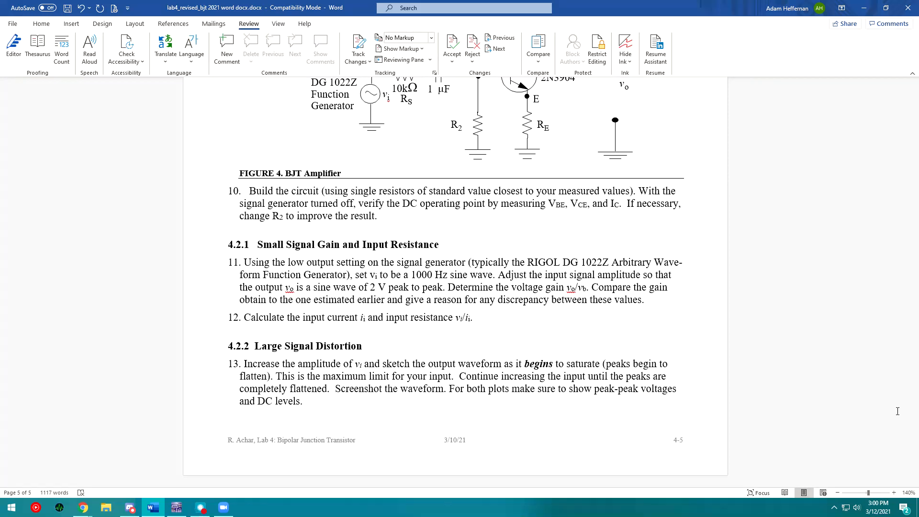
left_click(860, 3)
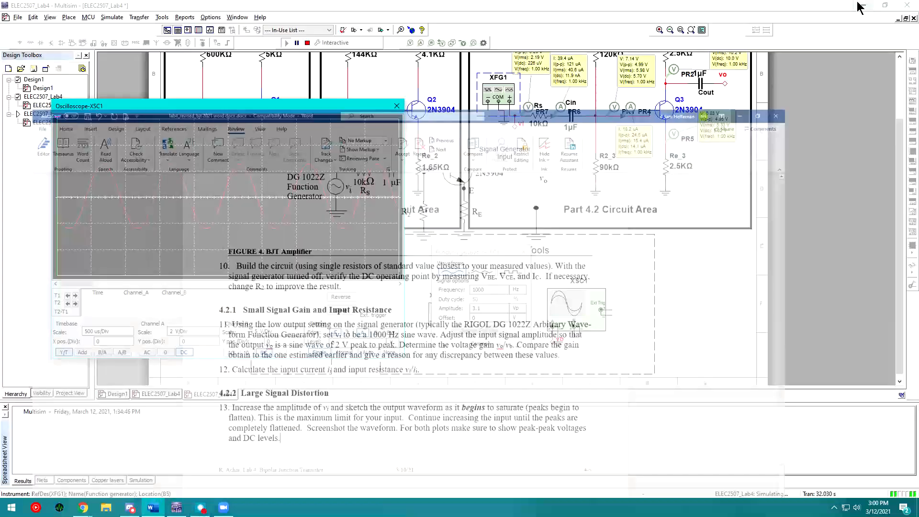
left_click(153, 508)
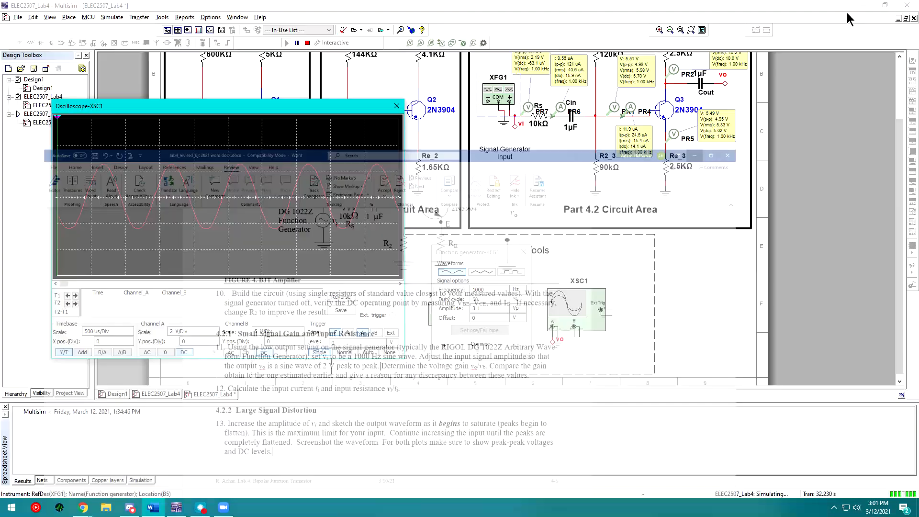
left_click(862, 9)
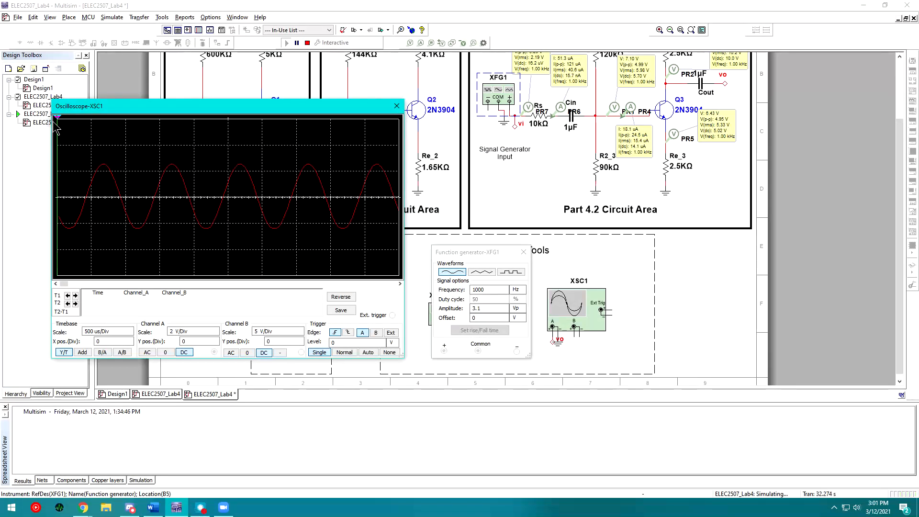
Place the oscilloscope cursors on the first full peak and the trough right after it.
left_click_drag(56, 117, 137, 178)
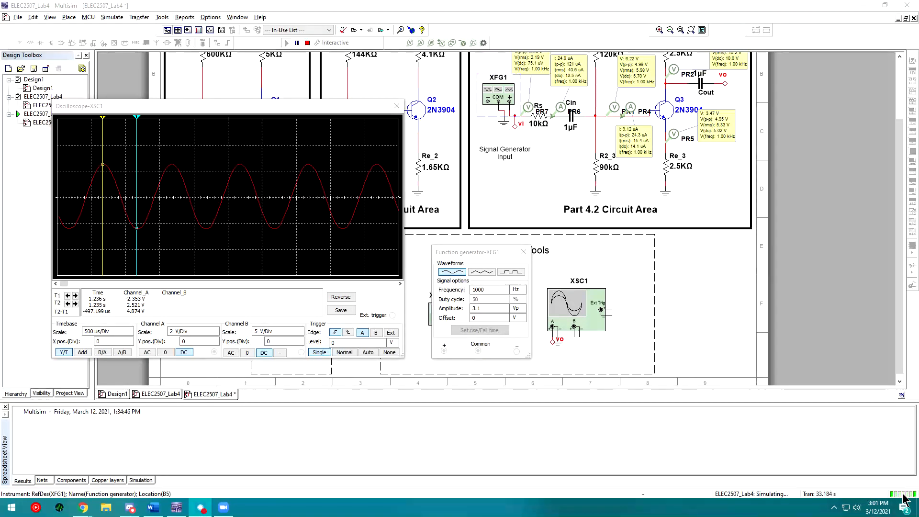
left_click(191, 166)
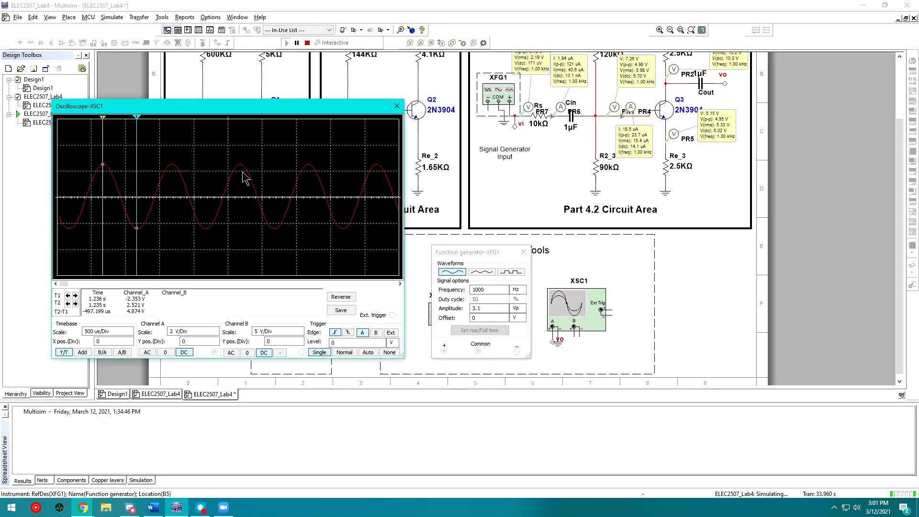
Set the XFG1 amplitude to 5 Vp and switch the oscilloscope back to normal triggering.
left_click(497, 309)
key("BackSpace")
key("BackSpace")
key("BackSpace")
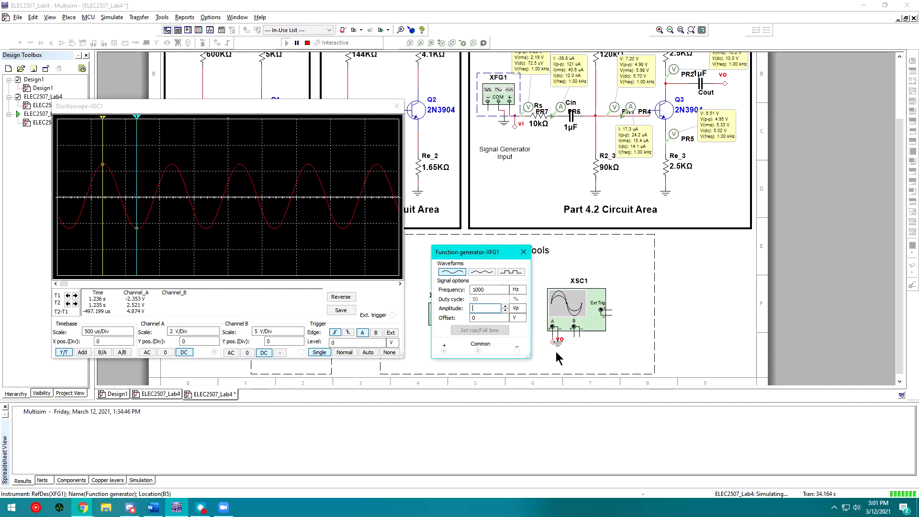
type("5")
key("Tab")
left_click(344, 352)
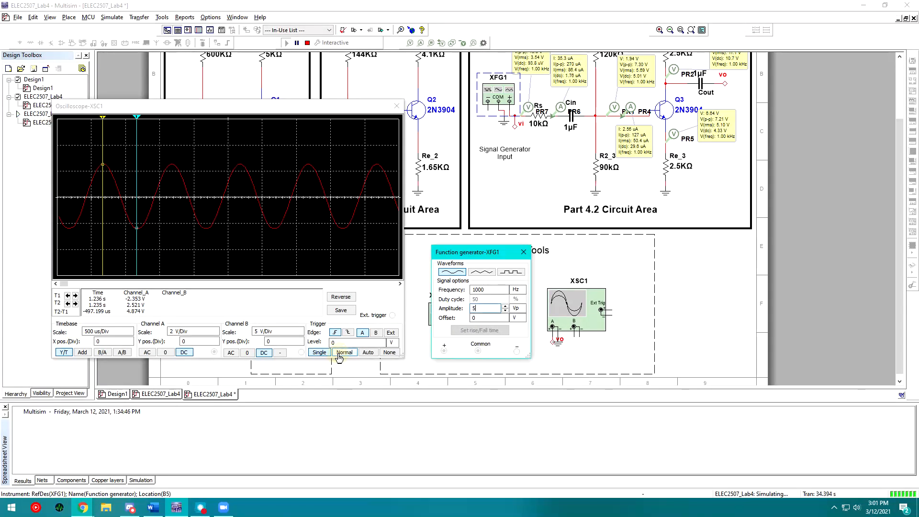
Raise the XFG1 amplitude to 7 Vp to flatten both output peaks completely.
double_click(484, 308)
key("BackSpace")
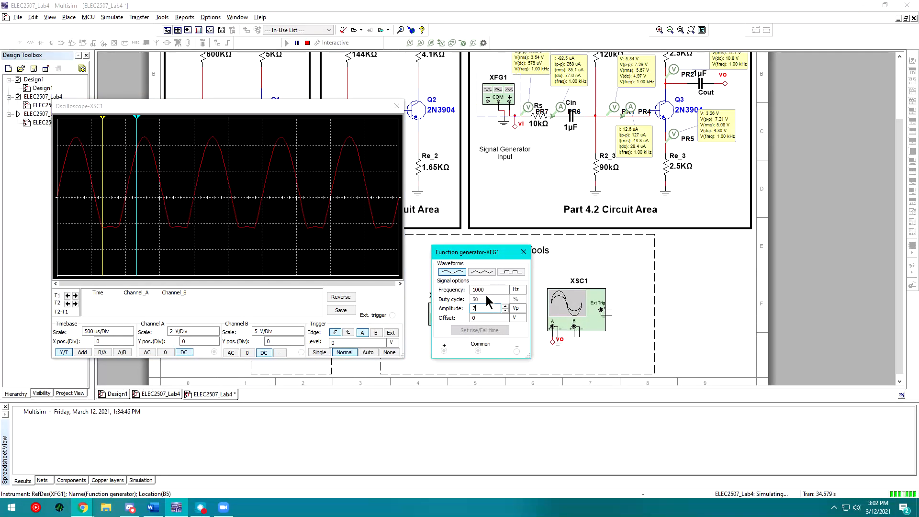
type("7")
key("Return")
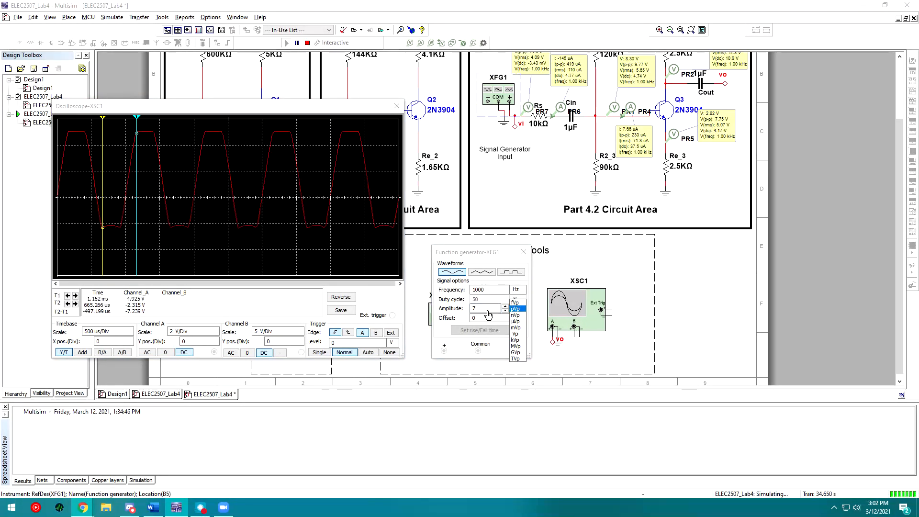
Lower the XFG1 amplitude to 5.5 Vp, trying 6 Vp first.
double_click(482, 310)
type("6")
key("Return")
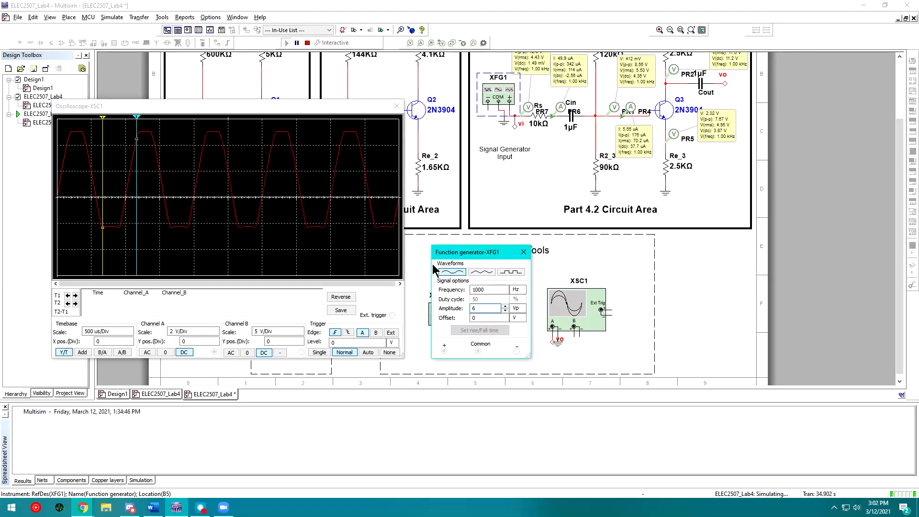
key("BackSpace")
type("5.5")
key("Return")
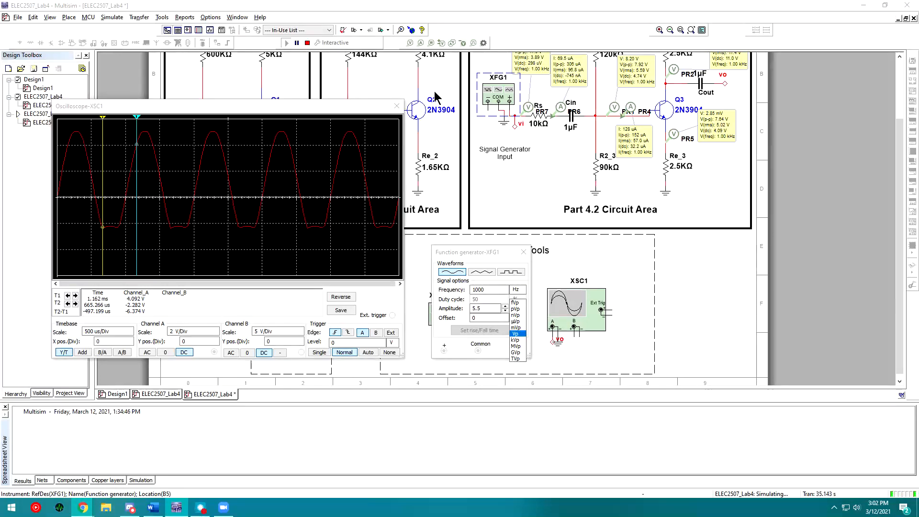
Switch the oscilloscope to single triggering and place its cursors on the first flattened trough and the peak right after it.
left_click(314, 353)
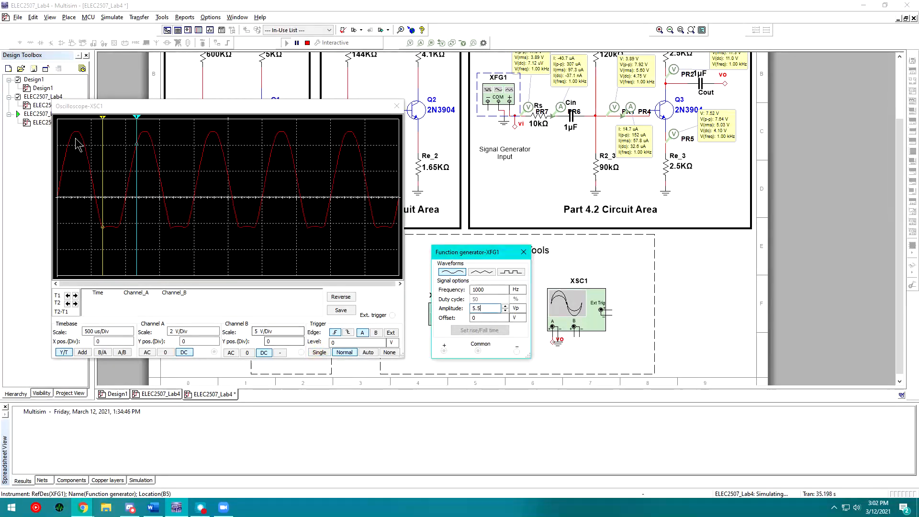
left_click(326, 354)
left_click(327, 354)
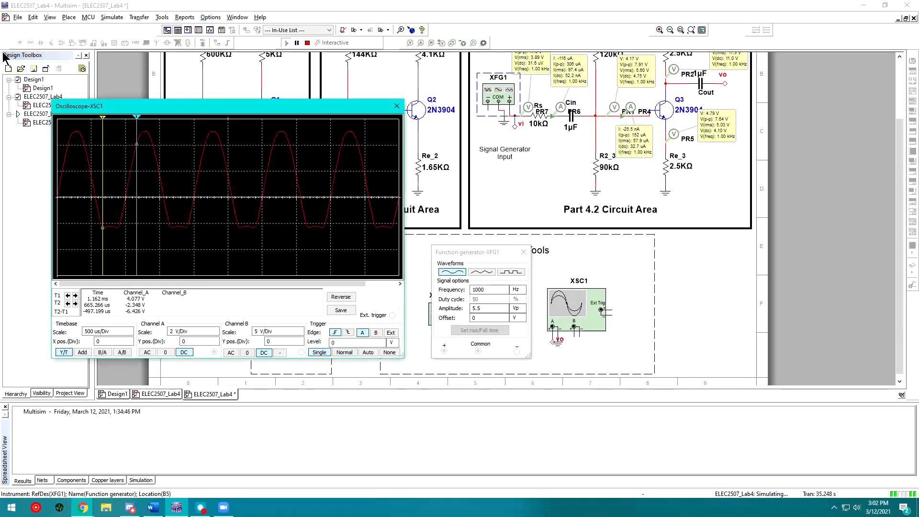
left_click_drag(104, 230, 111, 235)
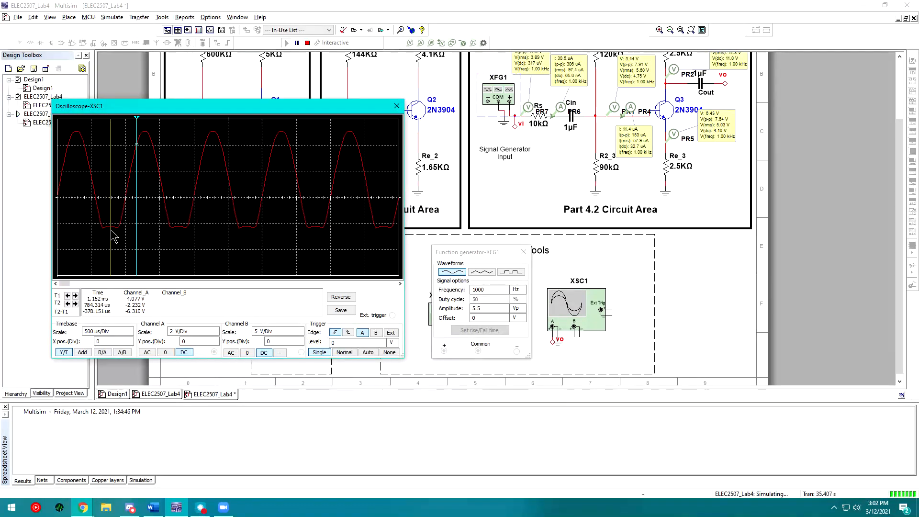
left_click_drag(139, 153, 145, 141)
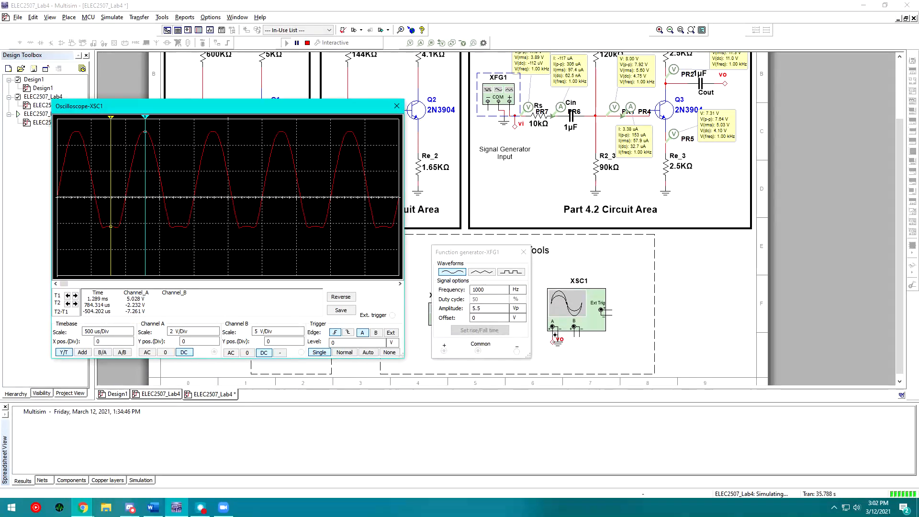
Check instruction 13 on large signal distortion in the Word lab manual against the captured waveform, ending back in Multisim.
left_click(487, 310)
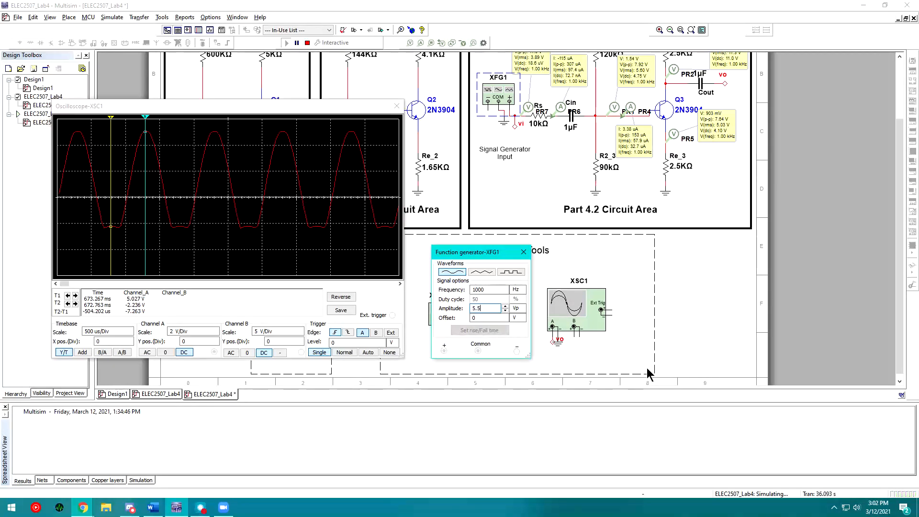
left_click(777, 359)
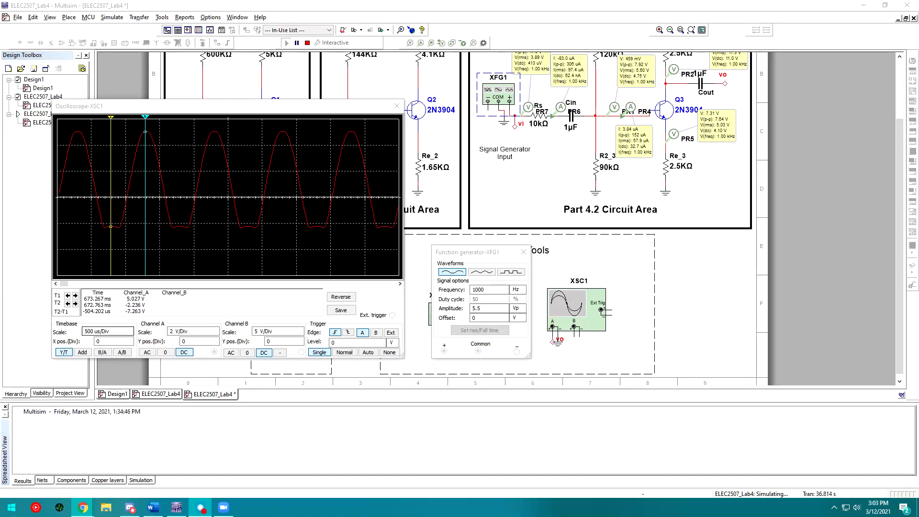
left_click(160, 509)
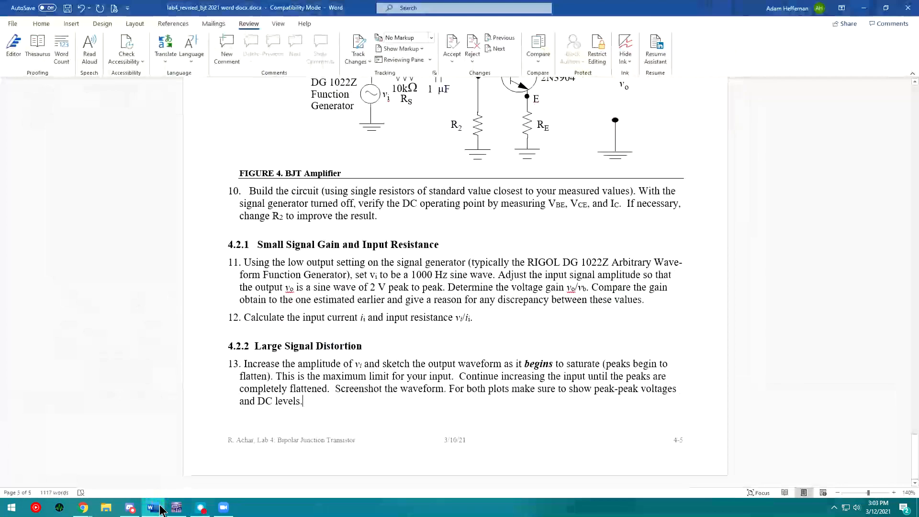
left_click(160, 509)
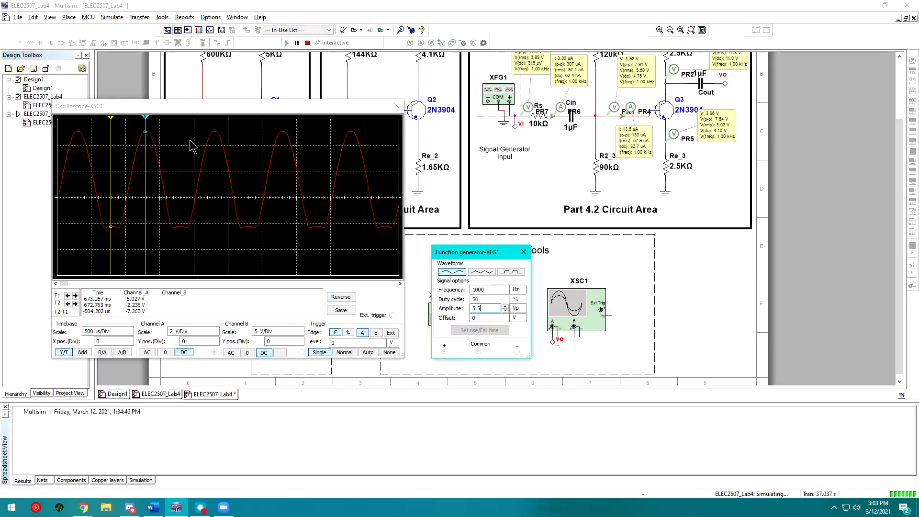
left_click(152, 508)
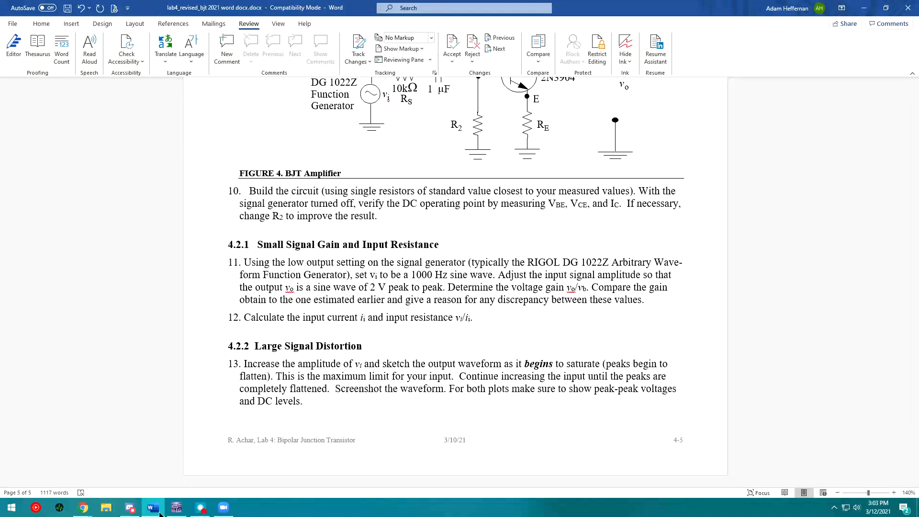
left_click(176, 507)
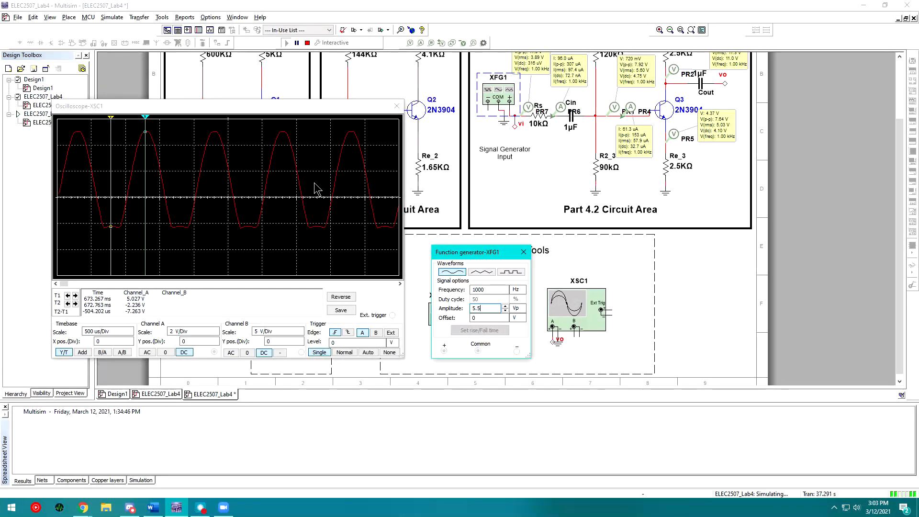
Move the oscilloscope window clear of the Part 4.1.1 circuit and the DC power source.
left_click(824, 311)
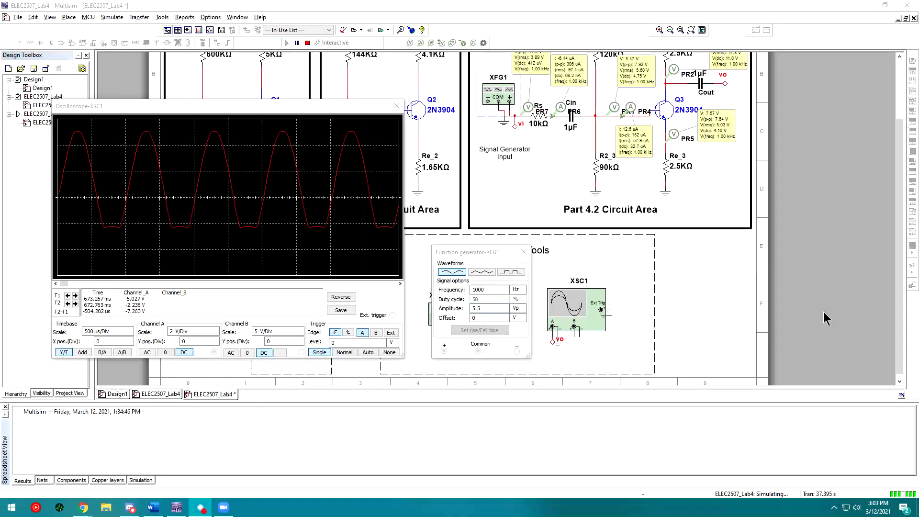
left_click_drag(313, 105, 640, 82)
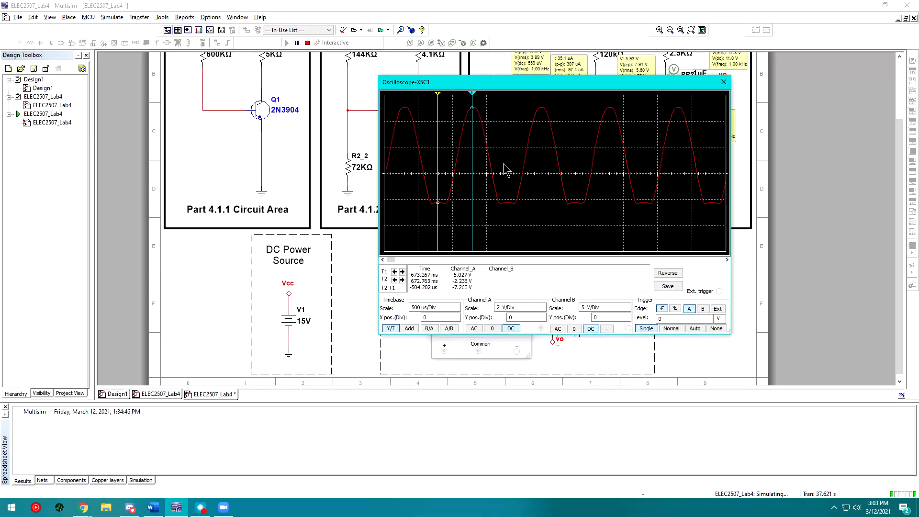